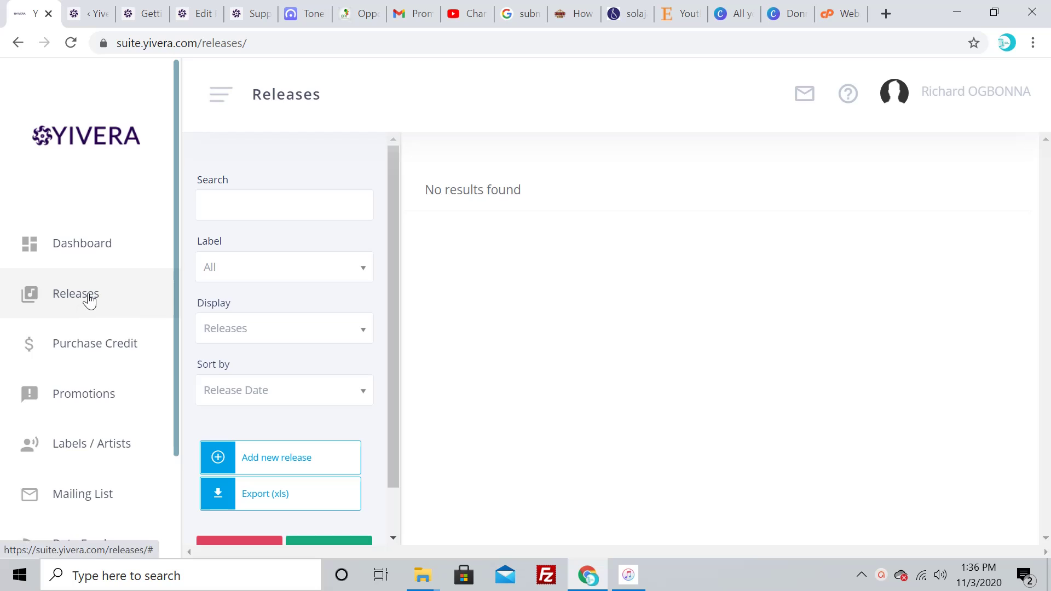
Start a new release and upload the image "Donrich - Hosanna ft Obiora Obiwon" from Downloads as its cover art.
{"action": "left_click", "coordinate": [88, 299]}
{"action": "left_click", "coordinate": [107, 363]}
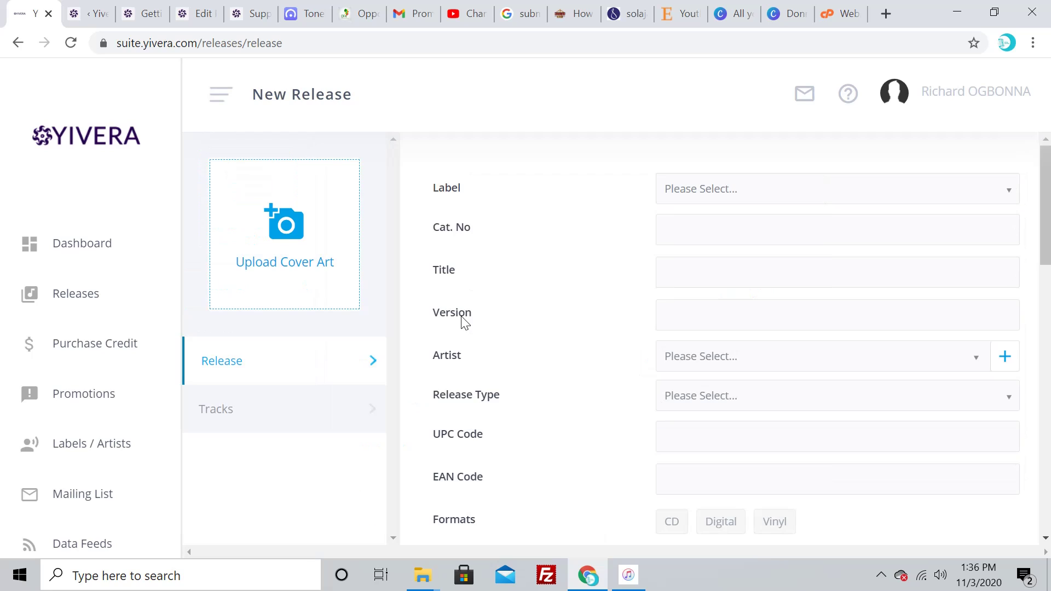
{"action": "left_click", "coordinate": [302, 236]}
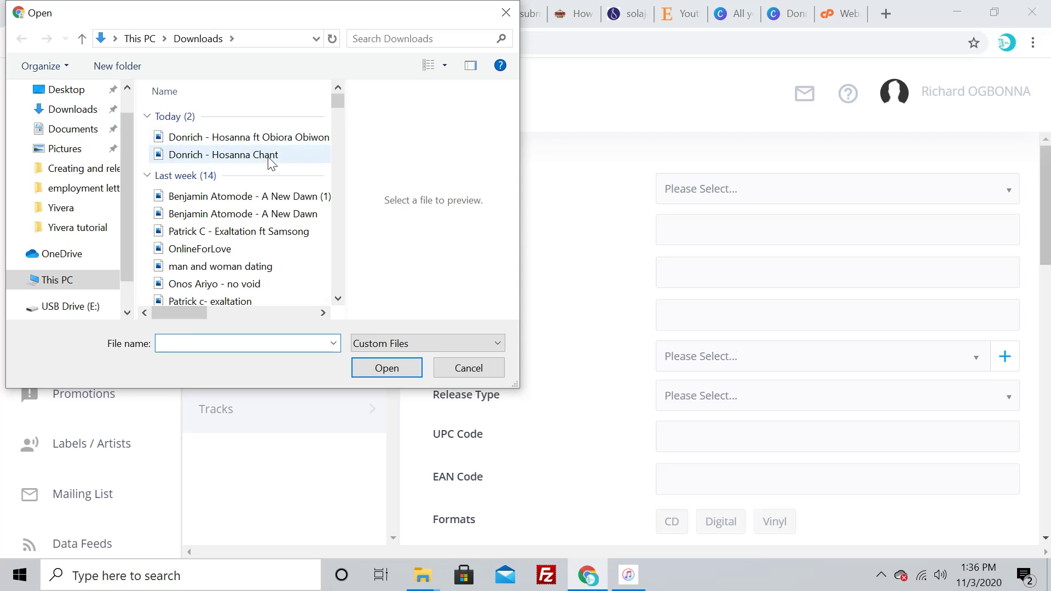
{"action": "left_click", "coordinate": [253, 138]}
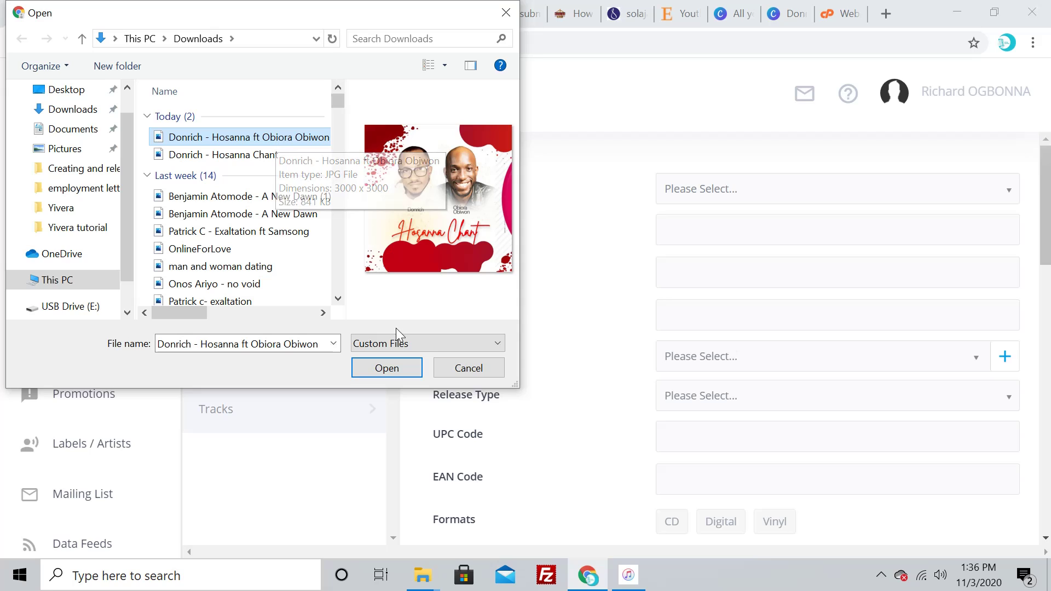
{"action": "left_click", "coordinate": [385, 368]}
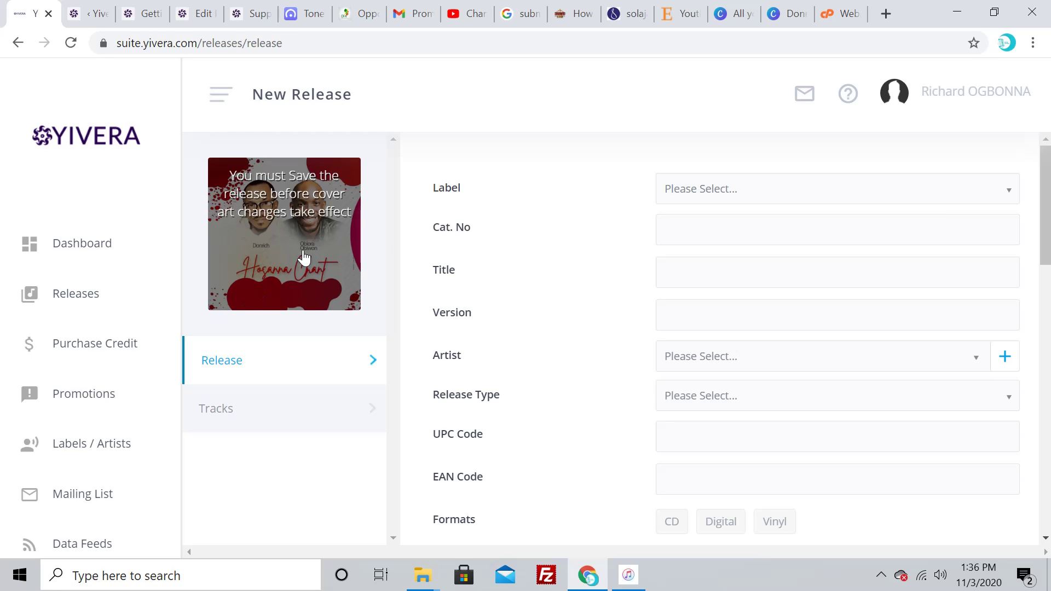
Set the release's label to OGB RECORDZ and enter OGB001 as its catalog number.
{"action": "left_click", "coordinate": [733, 190]}
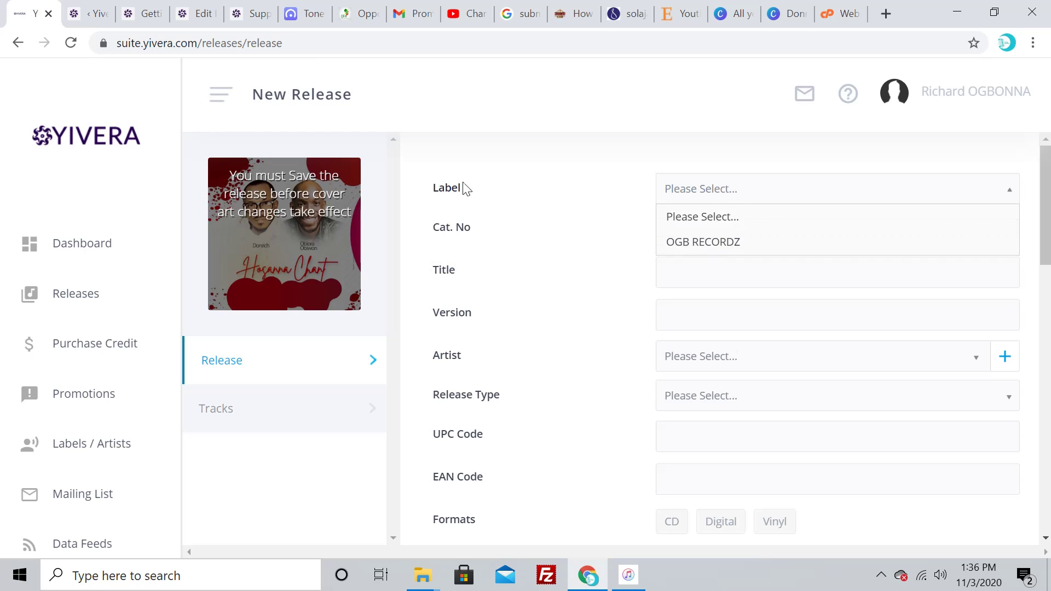
{"action": "left_click", "coordinate": [745, 244]}
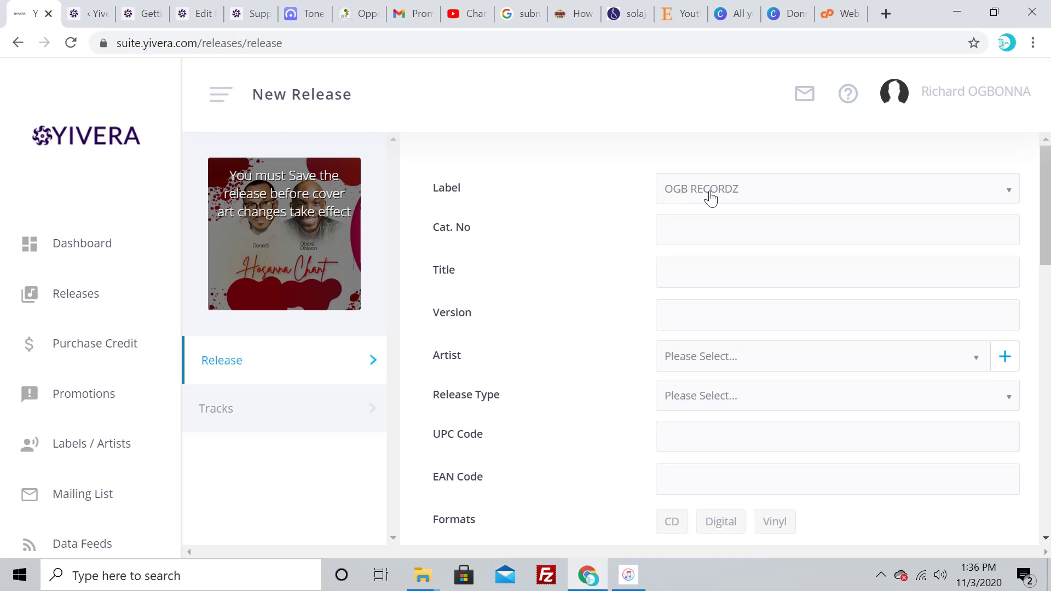
{"action": "left_click", "coordinate": [749, 227]}
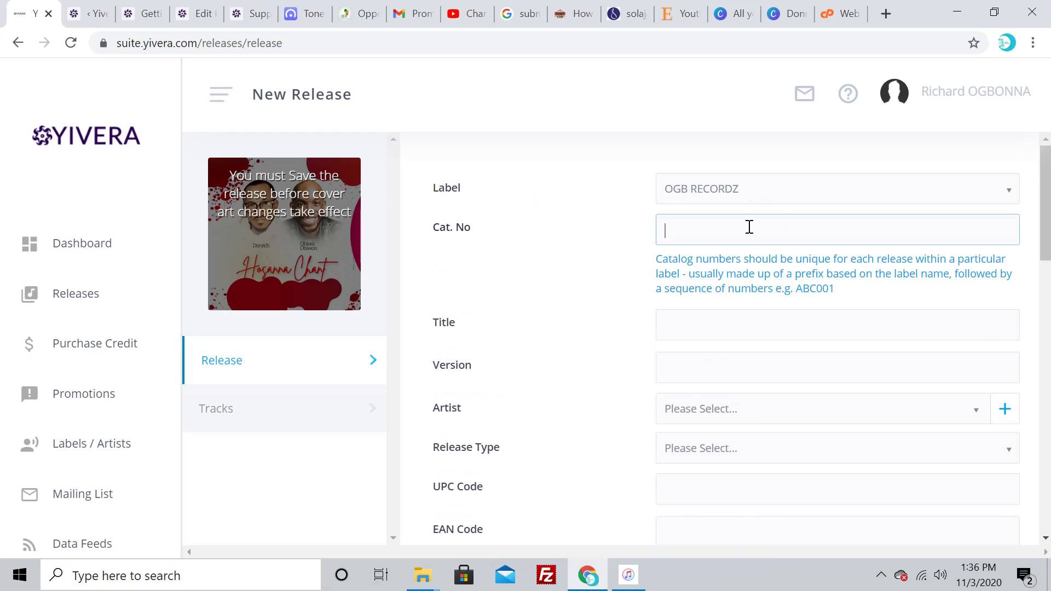
{"action": "left_click_drag", "start_coordinate": [625, 268], "coordinate": [720, 248]}
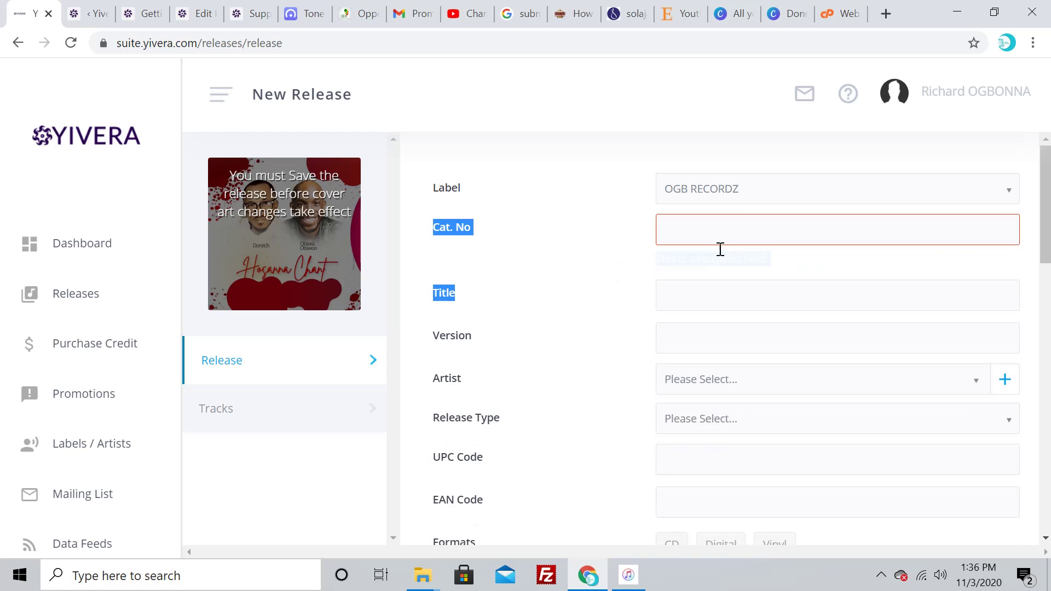
{"action": "left_click", "coordinate": [736, 219]}
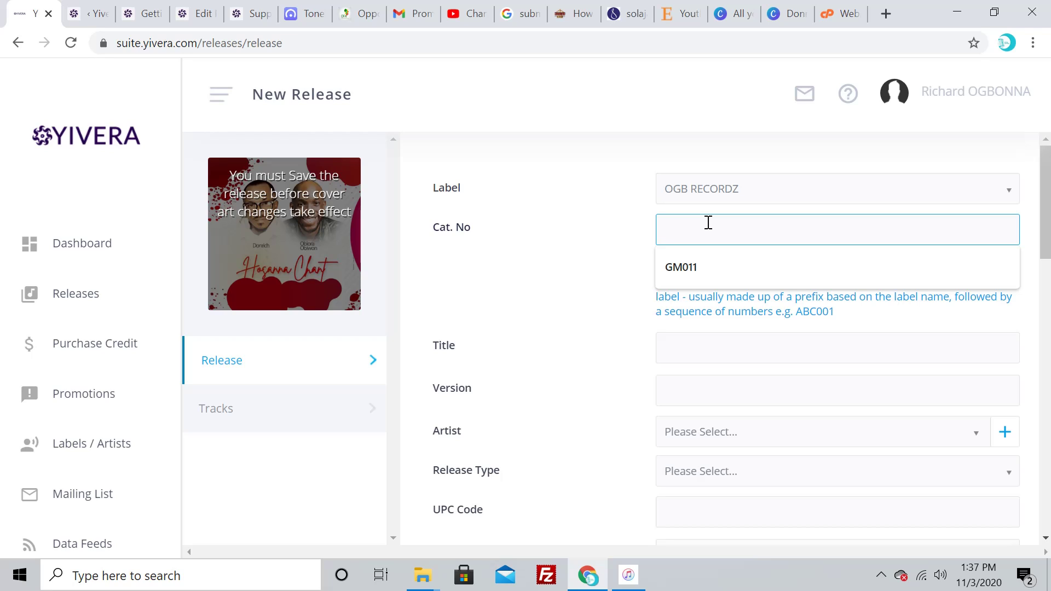
{"action": "type", "text": "OG"}
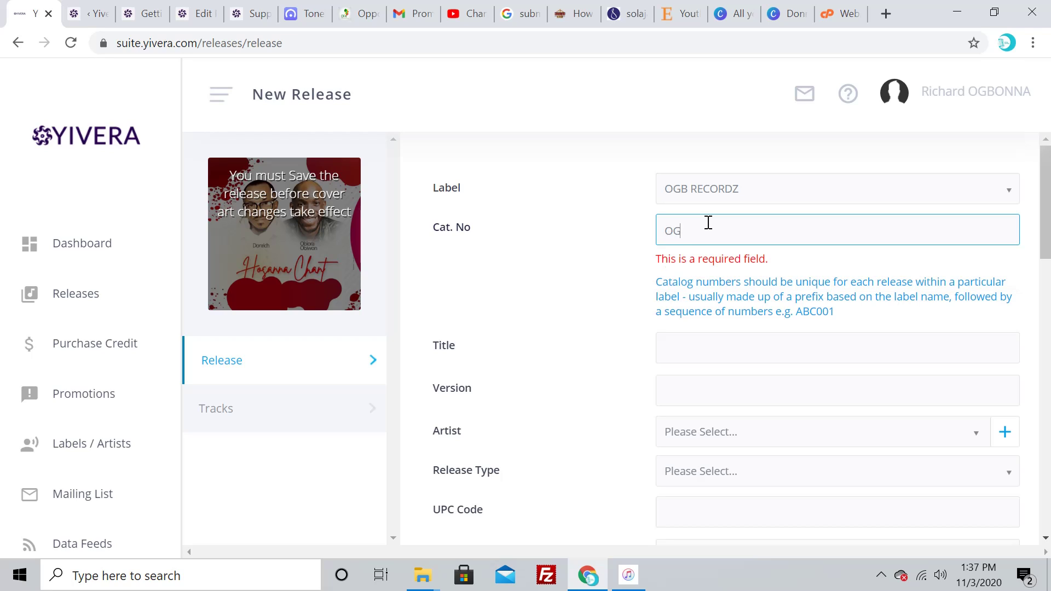
{"action": "type", "text": "B001"}
{"action": "left_click", "coordinate": [615, 330]}
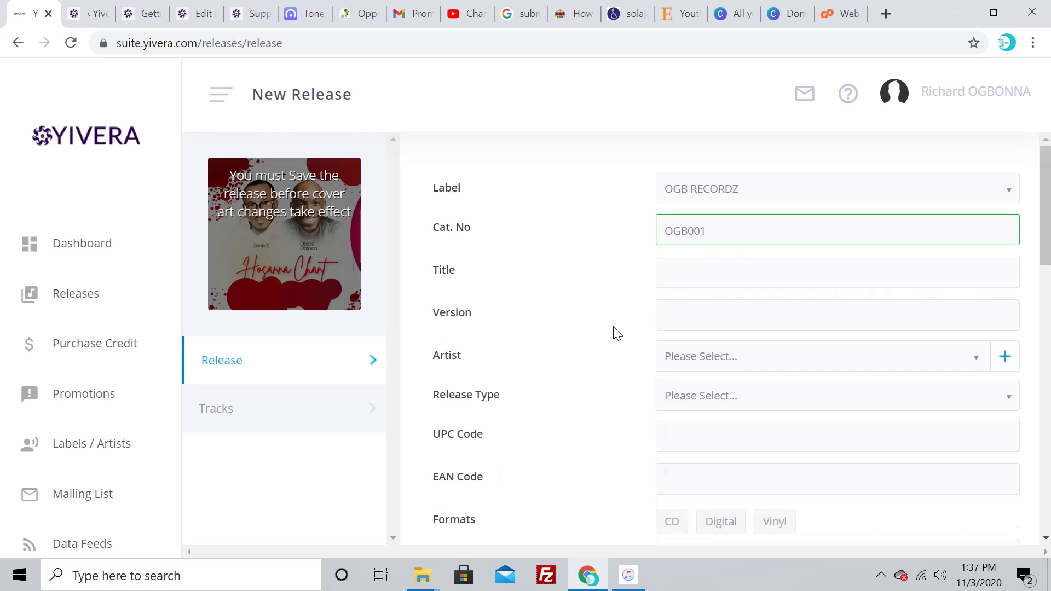
Enter "Hosanna Chant" as the release title and leave the version blank.
{"action": "left_click", "coordinate": [705, 278]}
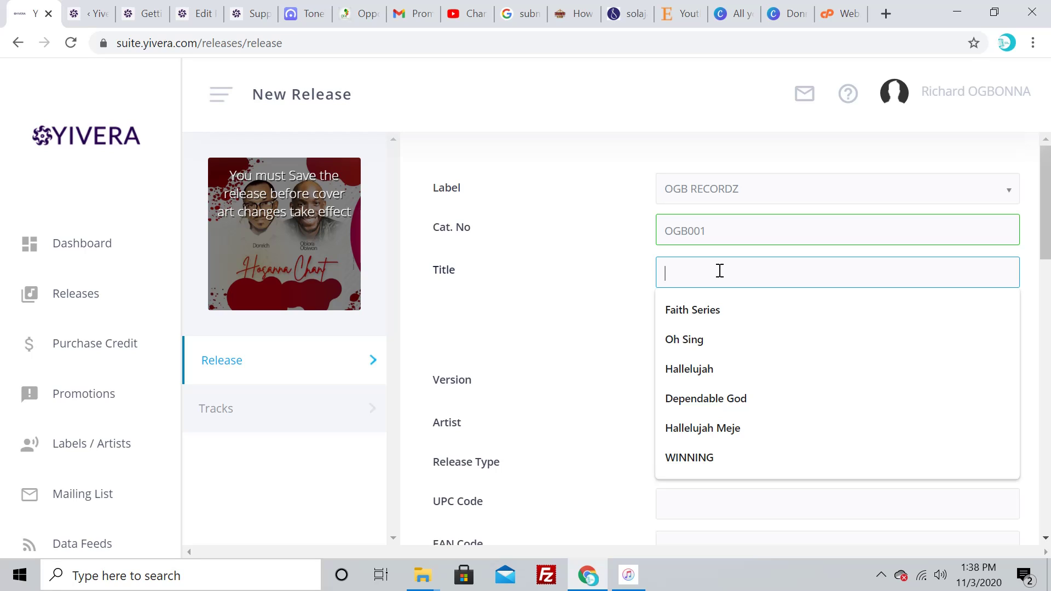
{"action": "type", "text": "HO"}
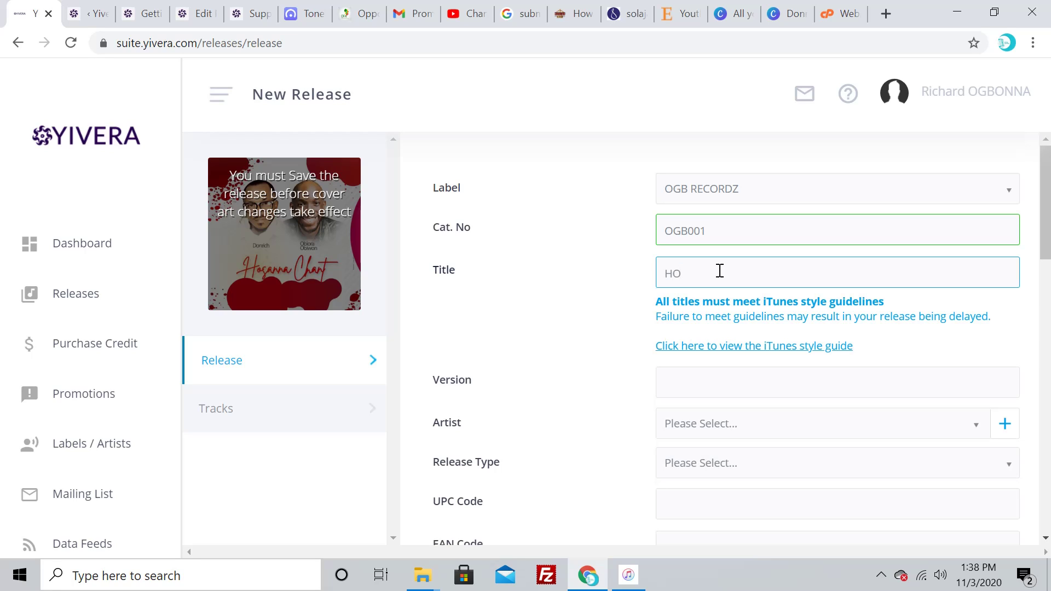
{"action": "key", "text": "BackSpace"}
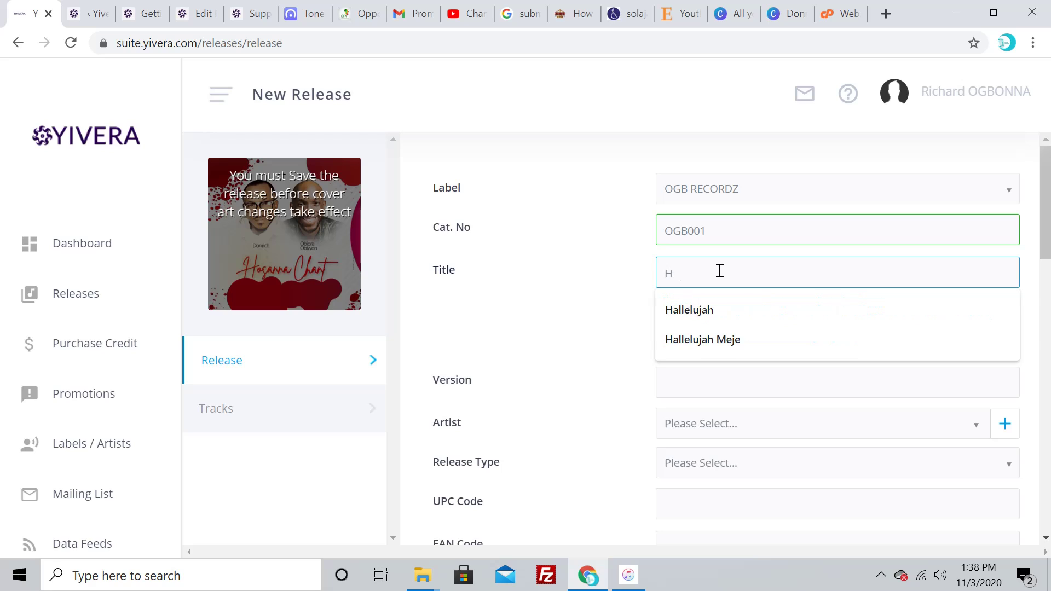
{"action": "type", "text": "osanna"}
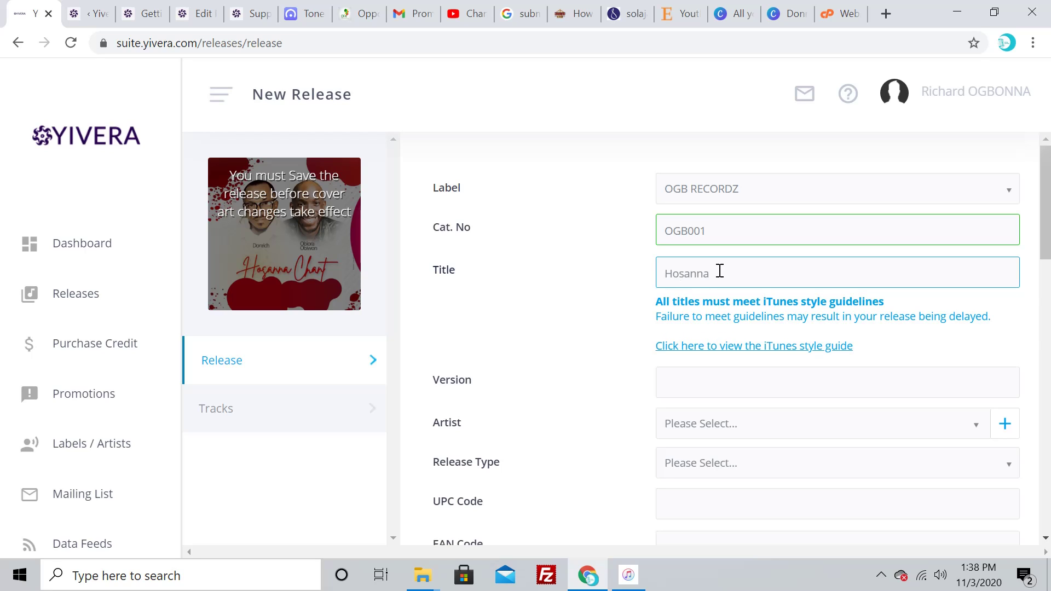
{"action": "type", "text": " Chant"}
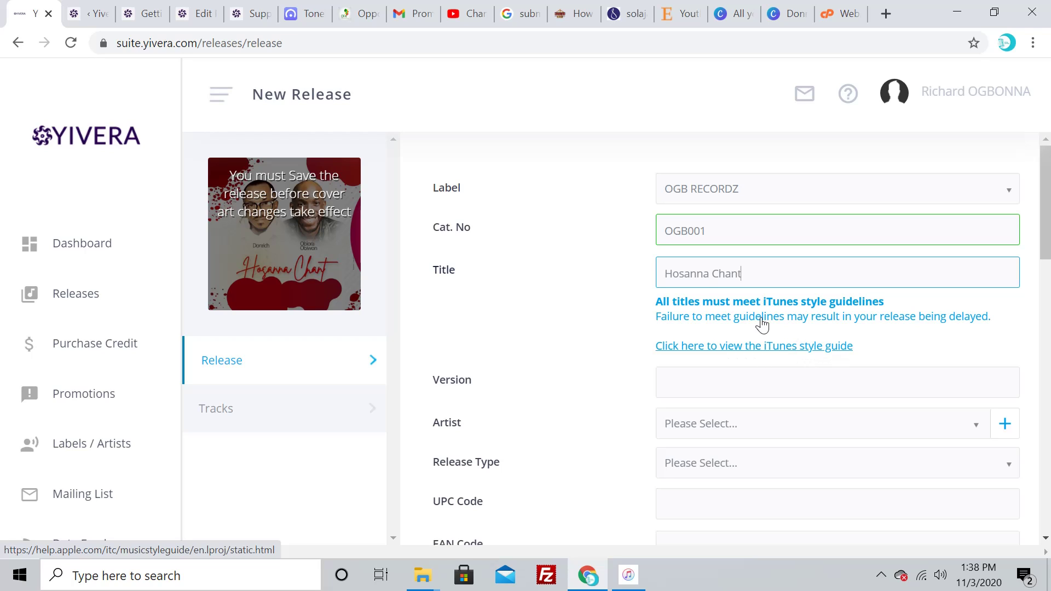
{"action": "key", "text": "ctrl+a"}
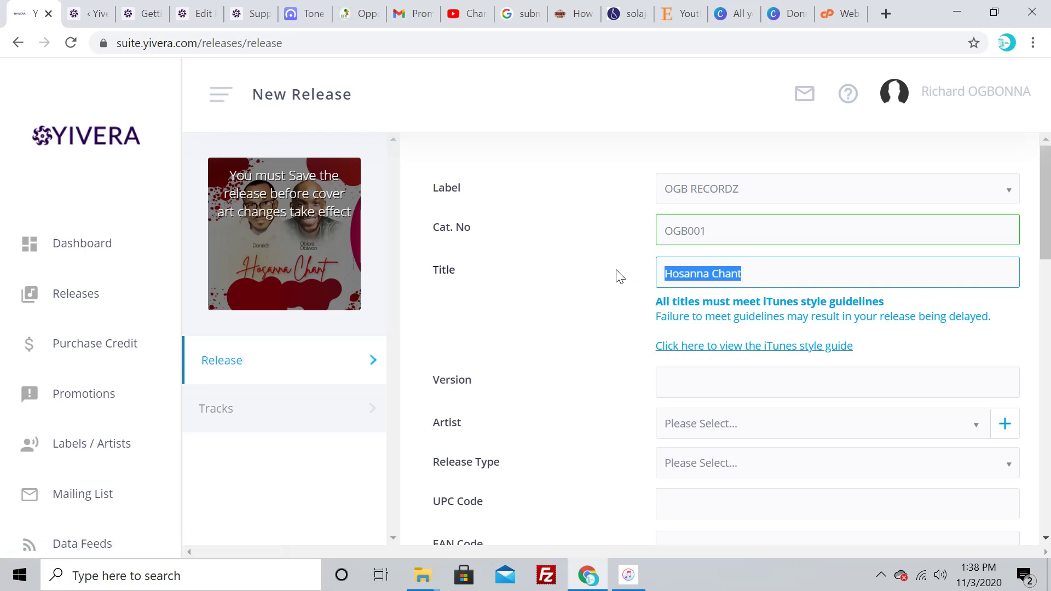
{"action": "left_click", "coordinate": [757, 267]}
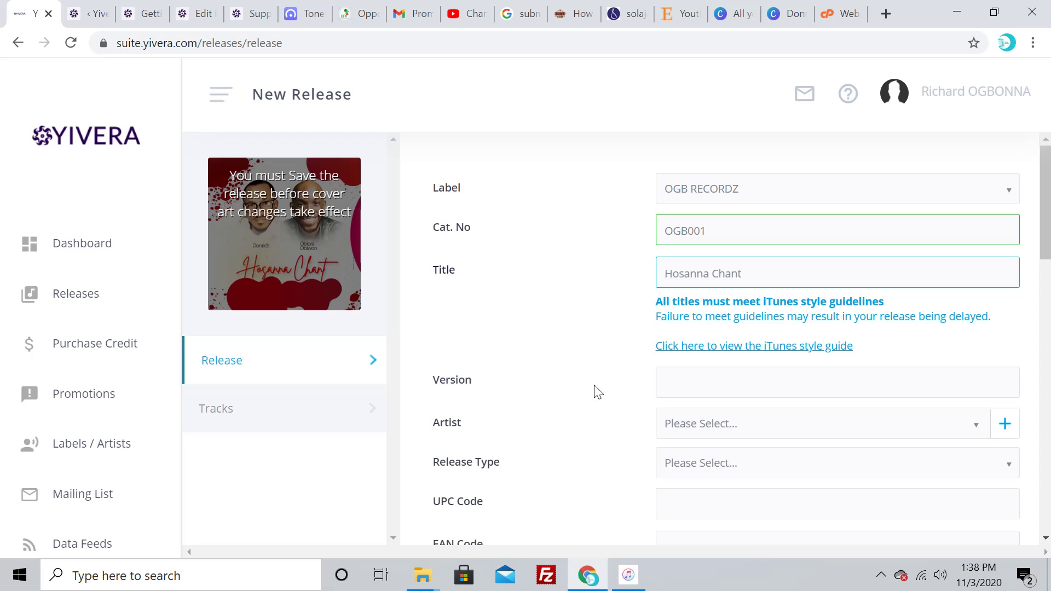
{"action": "scroll", "coordinate": [713, 294], "scroll_direction": "down", "scroll_amount": 2}
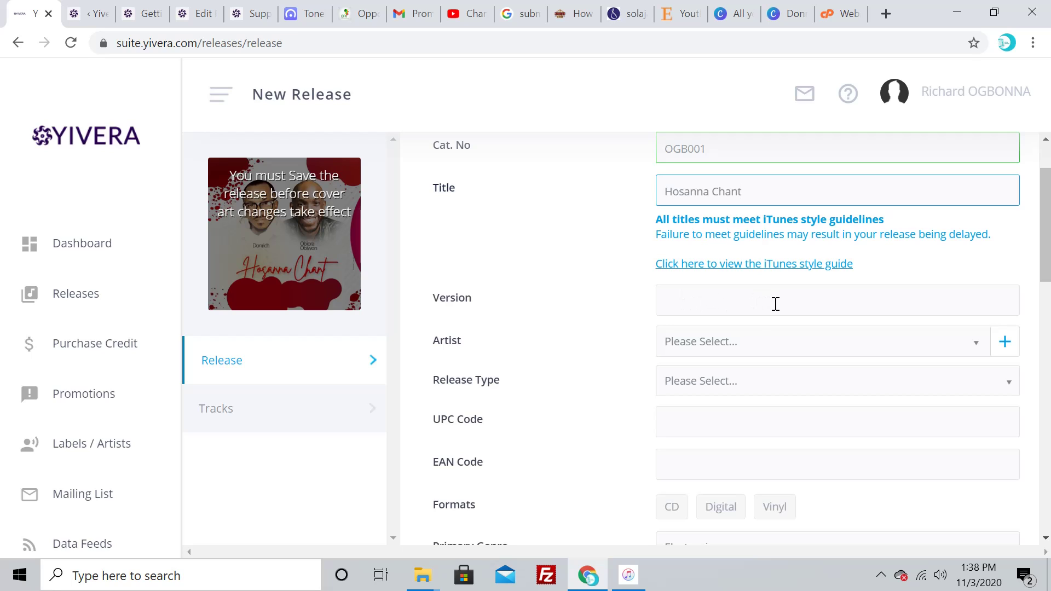
{"action": "left_click", "coordinate": [732, 298]}
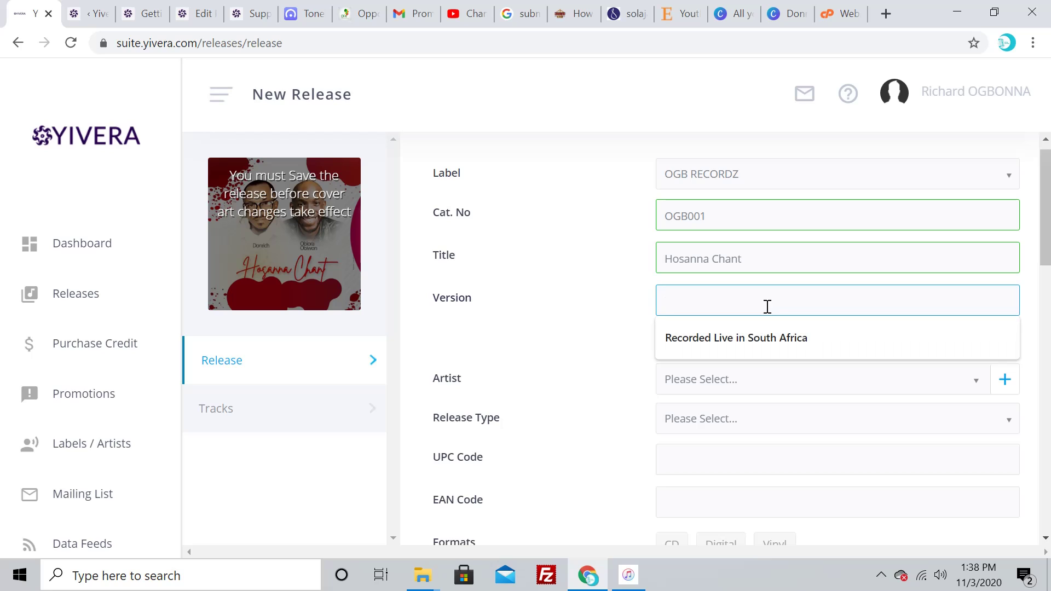
{"action": "left_click", "coordinate": [602, 291]}
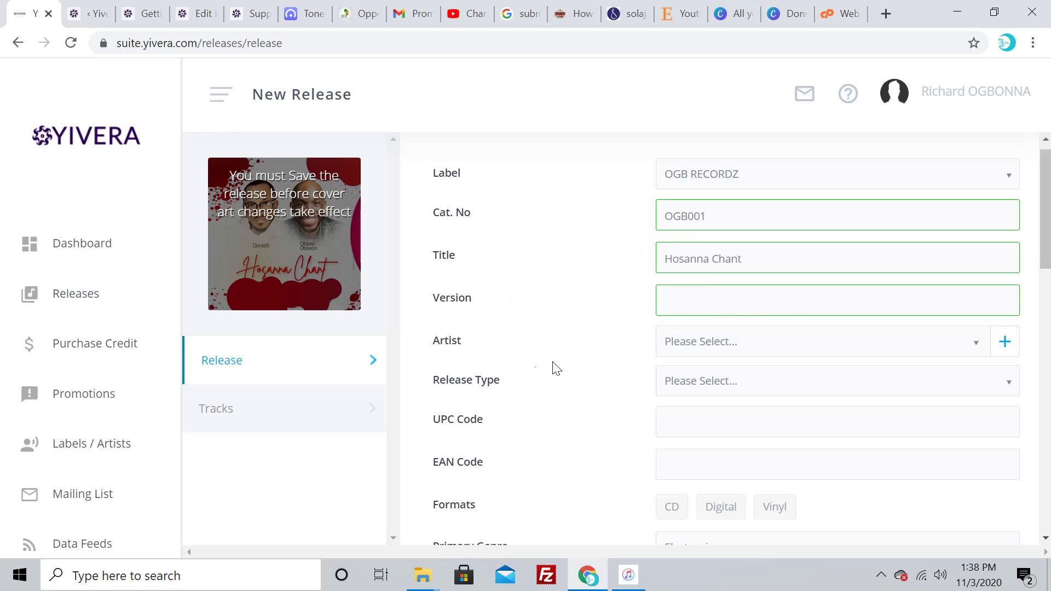
Set the release's artist to DonRich and its release type to Single.
{"action": "scroll", "coordinate": [703, 339], "scroll_direction": "down", "scroll_amount": 2}
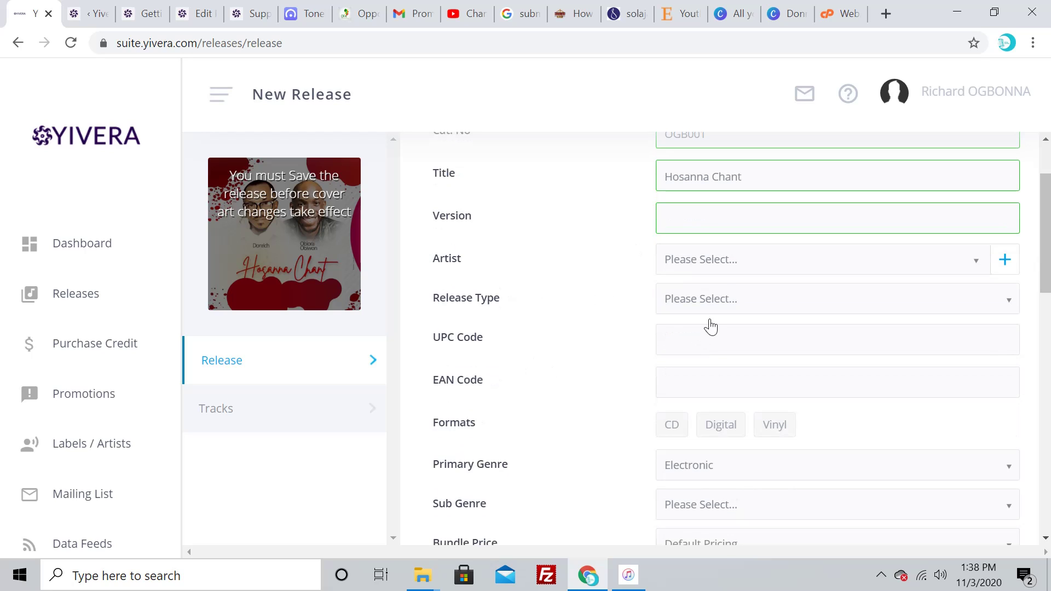
{"action": "left_click", "coordinate": [729, 261]}
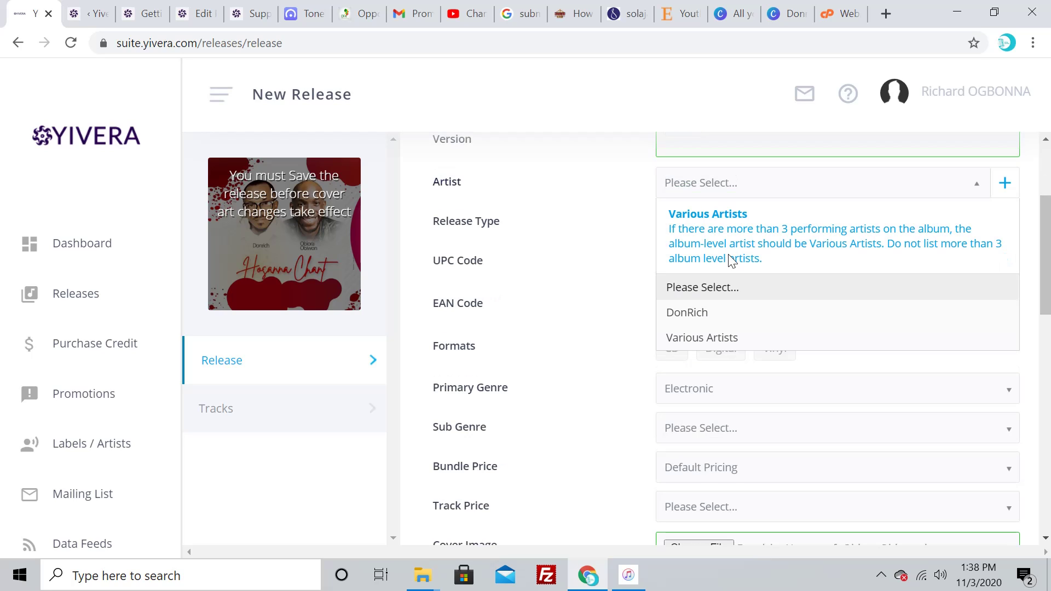
{"action": "left_click", "coordinate": [705, 316]}
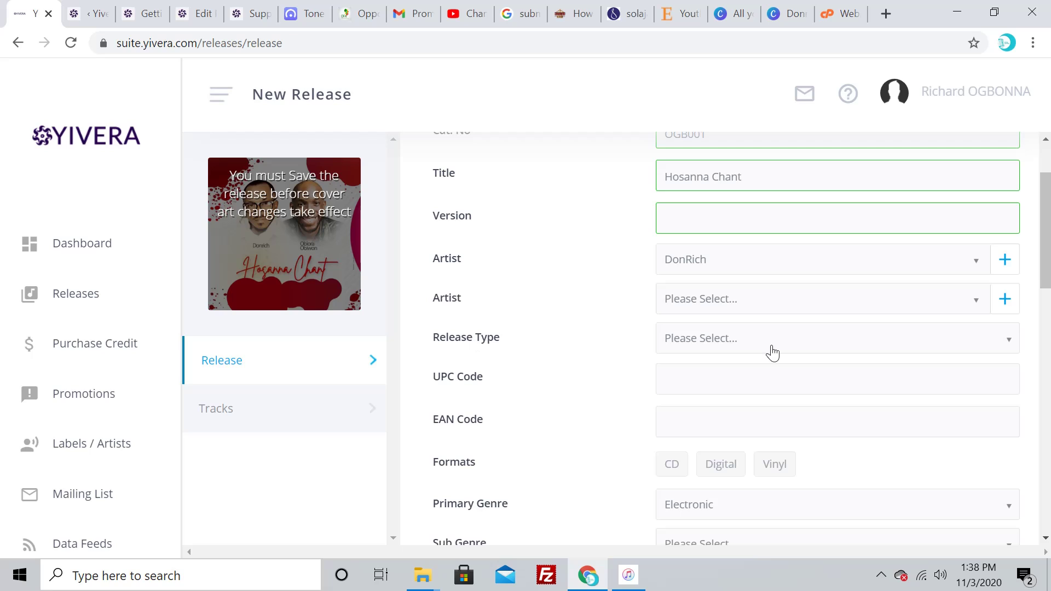
{"action": "left_click", "coordinate": [711, 343]}
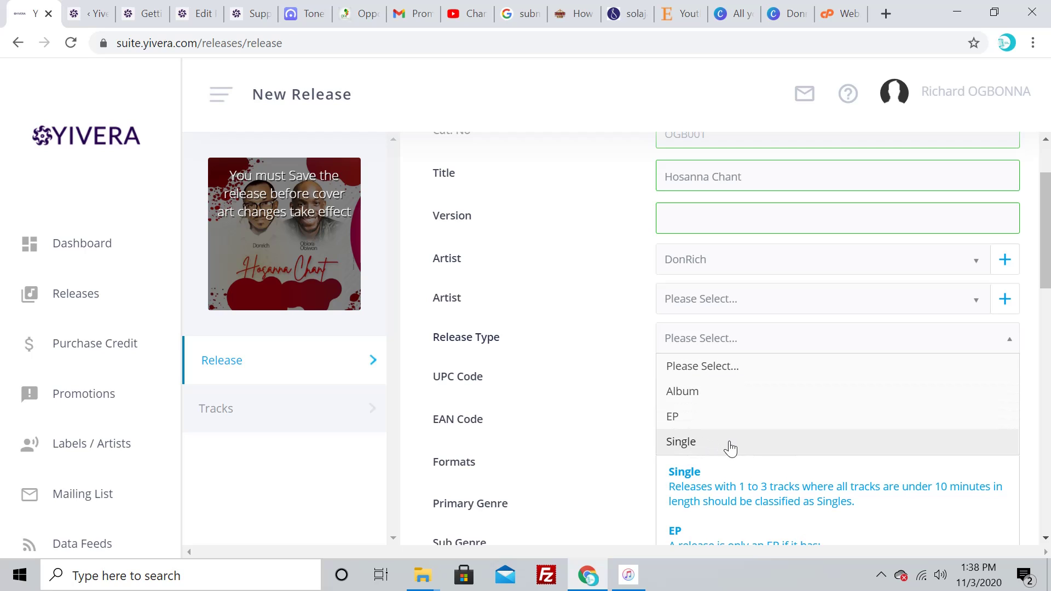
{"action": "left_click", "coordinate": [711, 443]}
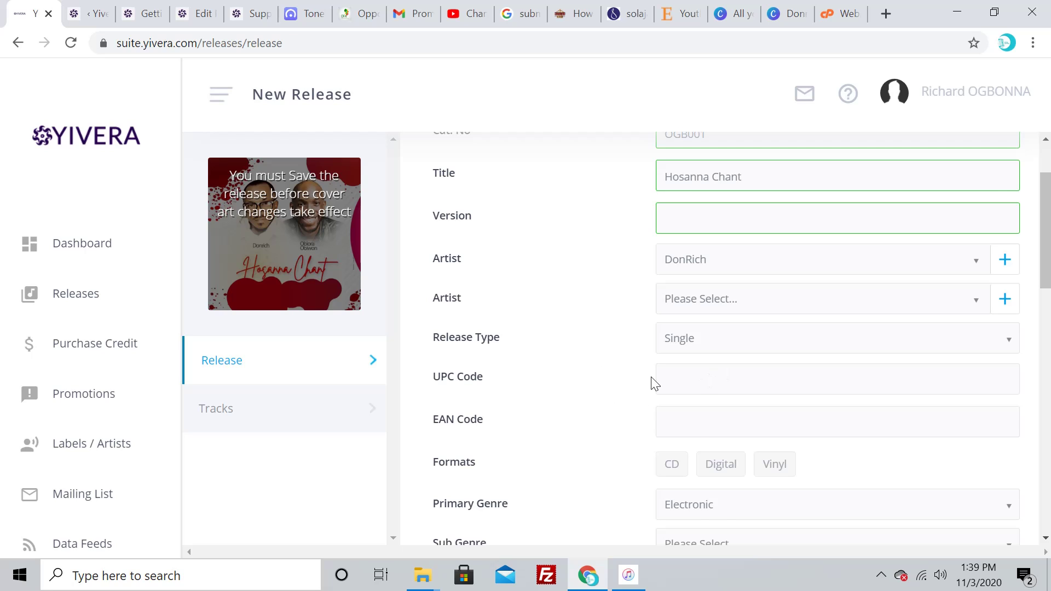
Leave the UPC code blank and choose Digital as the release format.
{"action": "scroll", "coordinate": [653, 383], "scroll_direction": "down", "scroll_amount": 1}
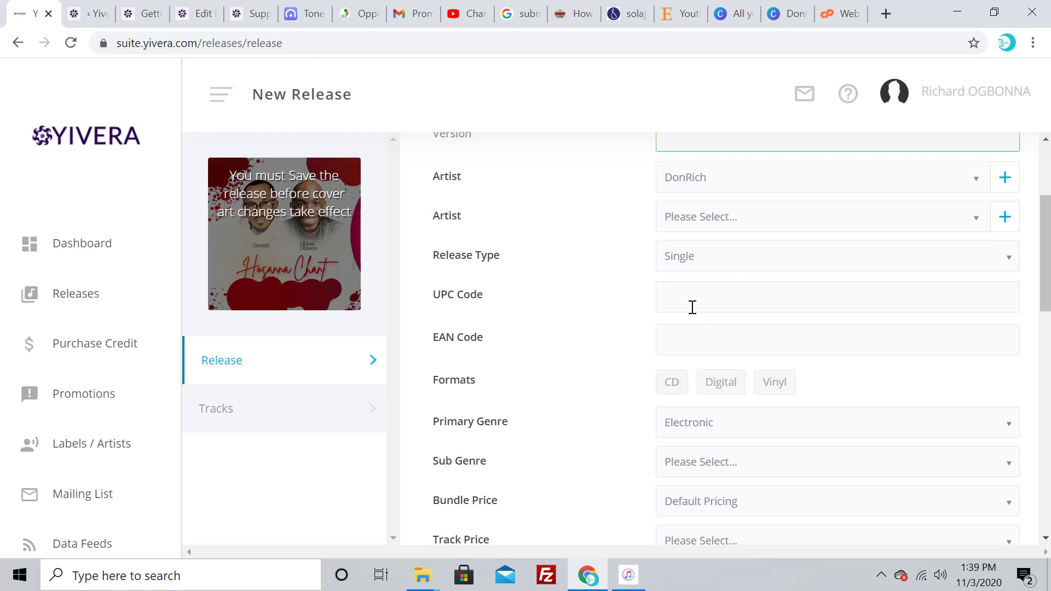
{"action": "left_click", "coordinate": [710, 306]}
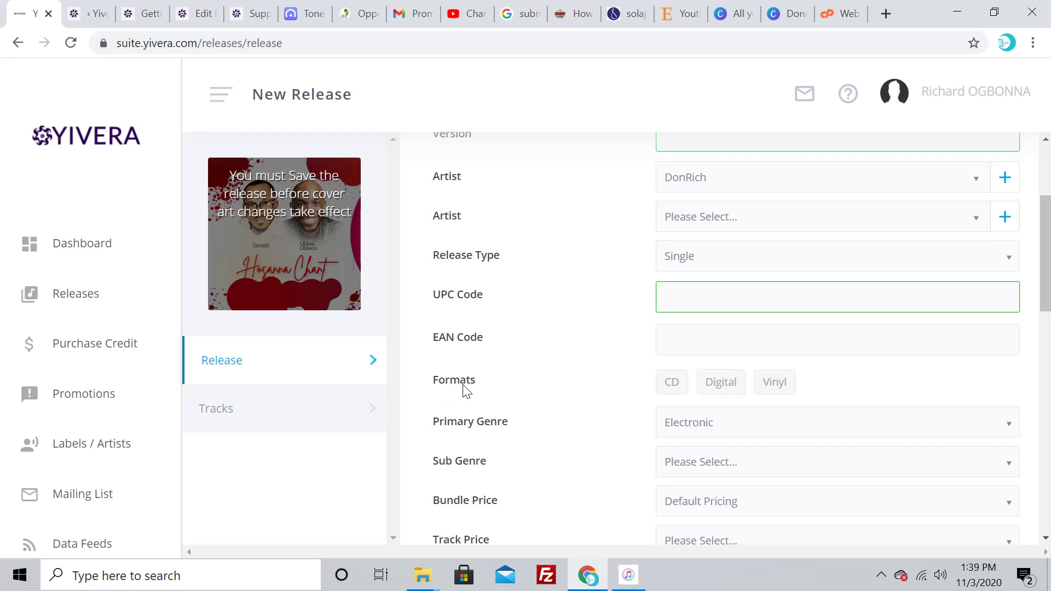
{"action": "left_click", "coordinate": [726, 393]}
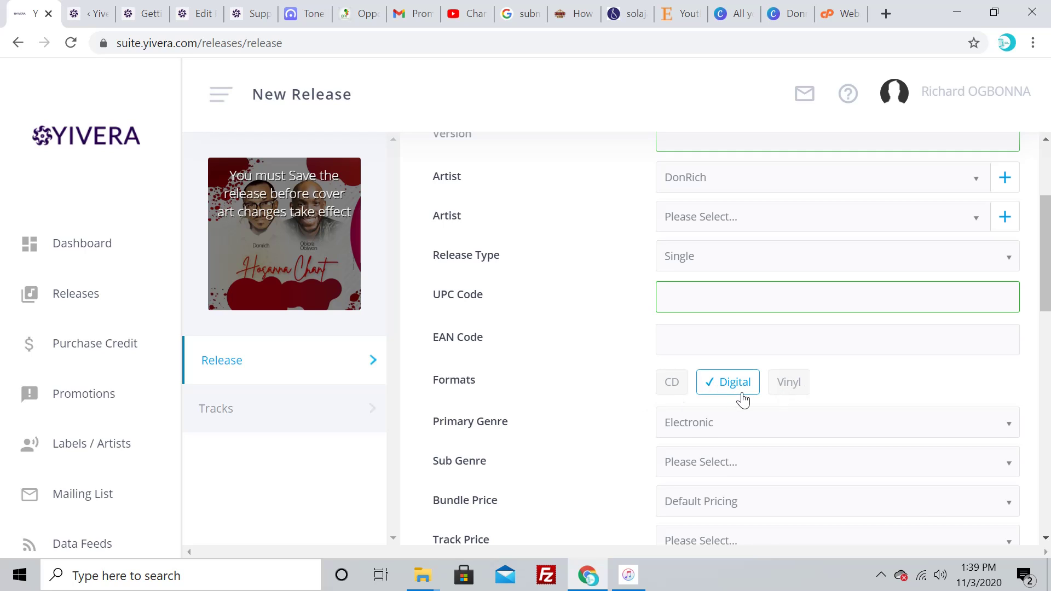
Set the release's primary genre to Christian and its sub genre to Gospel.
{"action": "scroll", "coordinate": [741, 396], "scroll_direction": "down", "scroll_amount": 1}
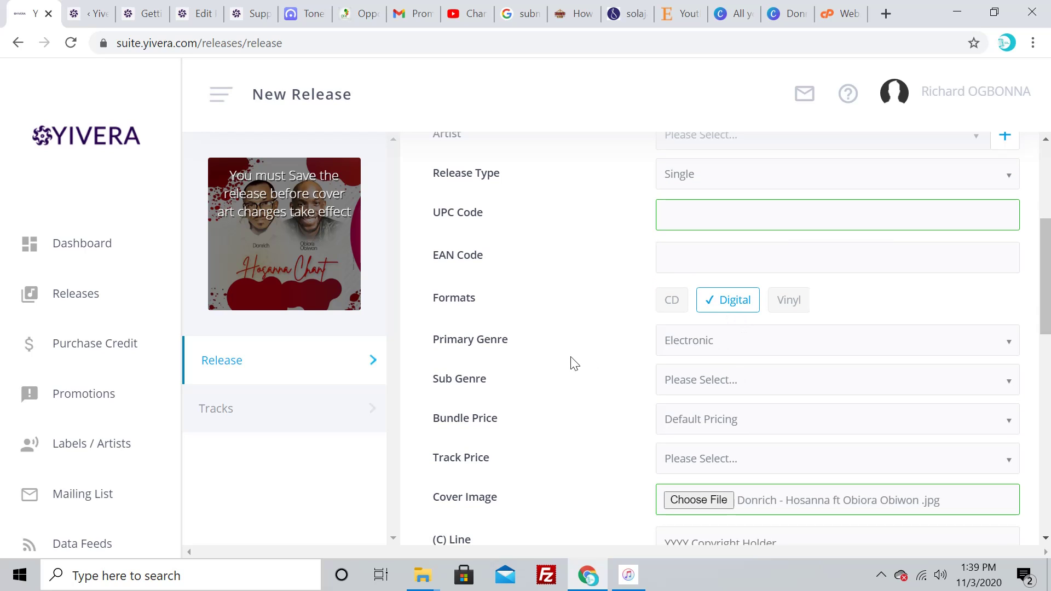
{"action": "scroll", "coordinate": [567, 320], "scroll_direction": "down", "scroll_amount": 1}
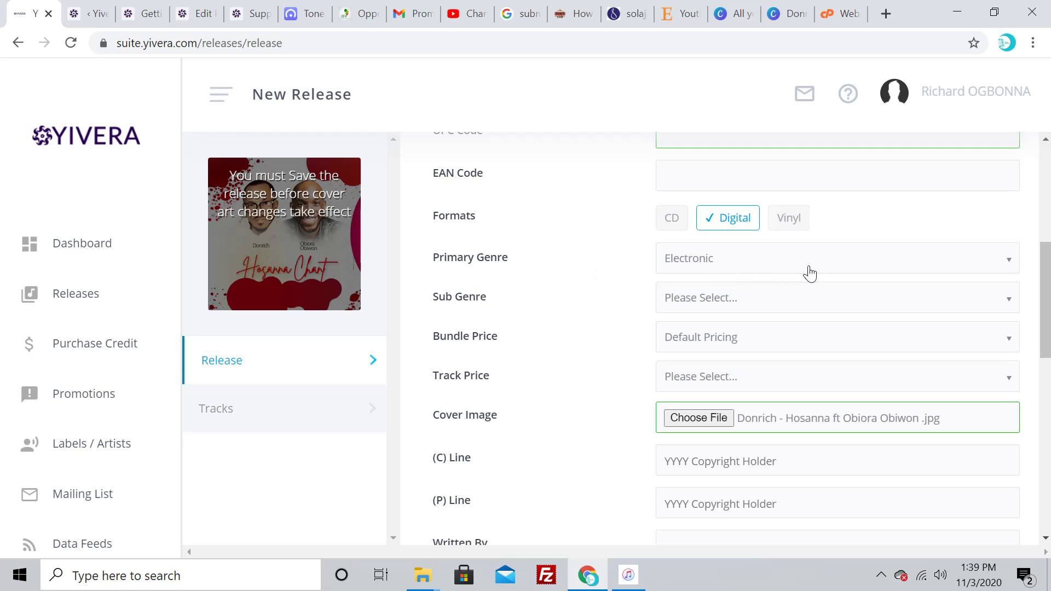
{"action": "left_click", "coordinate": [711, 265]}
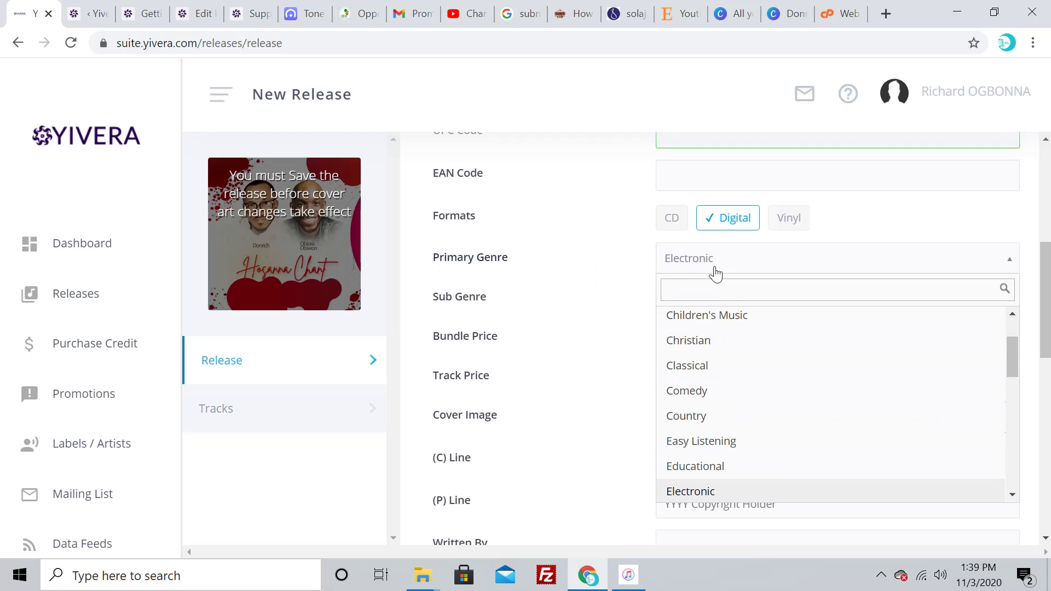
{"action": "left_click", "coordinate": [713, 348]}
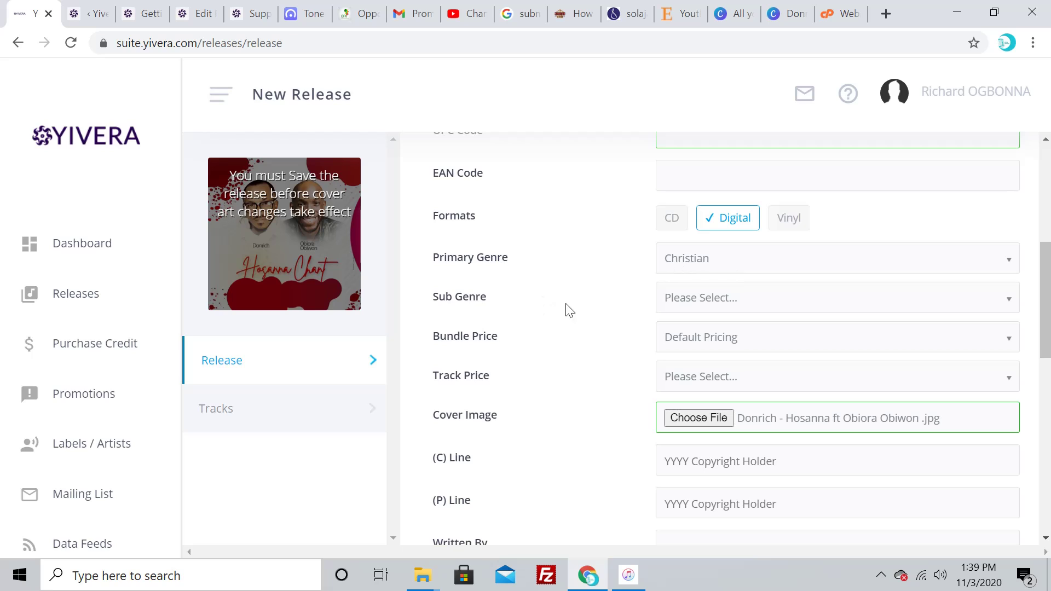
{"action": "left_click", "coordinate": [714, 301]}
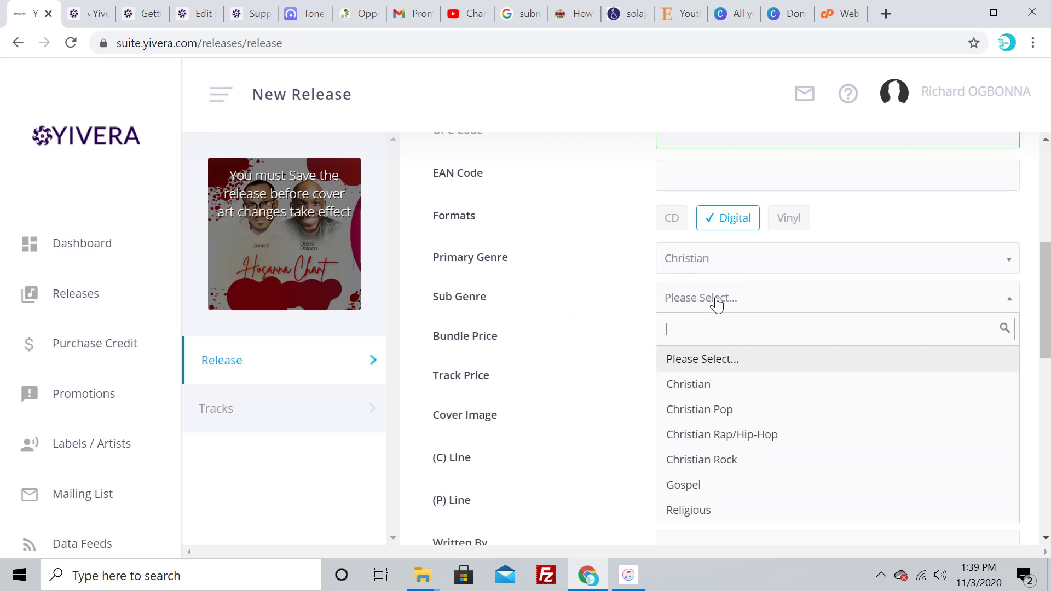
{"action": "left_click", "coordinate": [718, 486]}
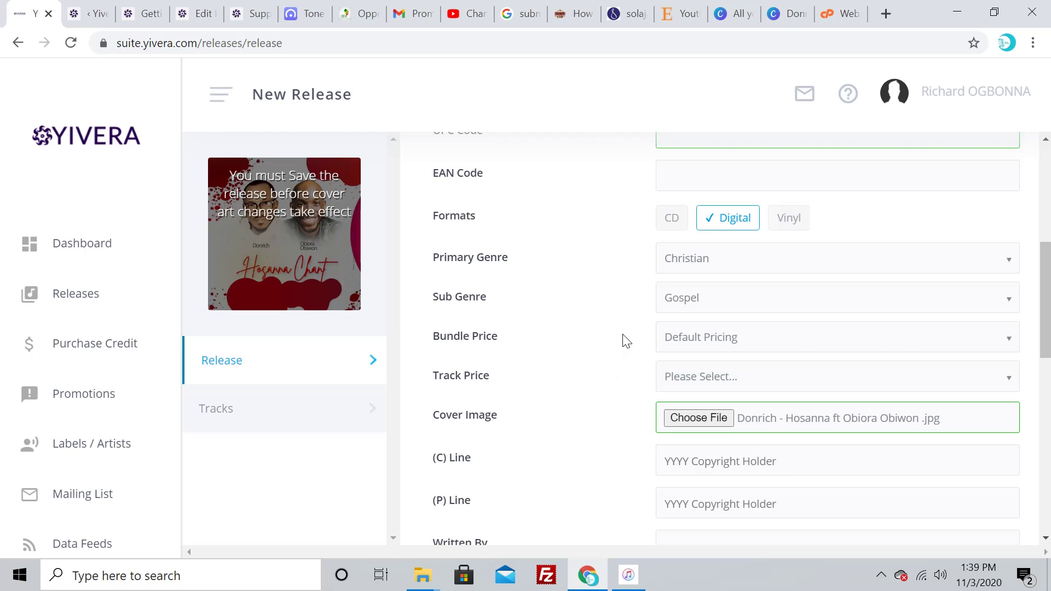
Examine the sub genres offered under Christian and browse the full list of primary genres without changing either selection.
{"action": "left_click", "coordinate": [726, 312]}
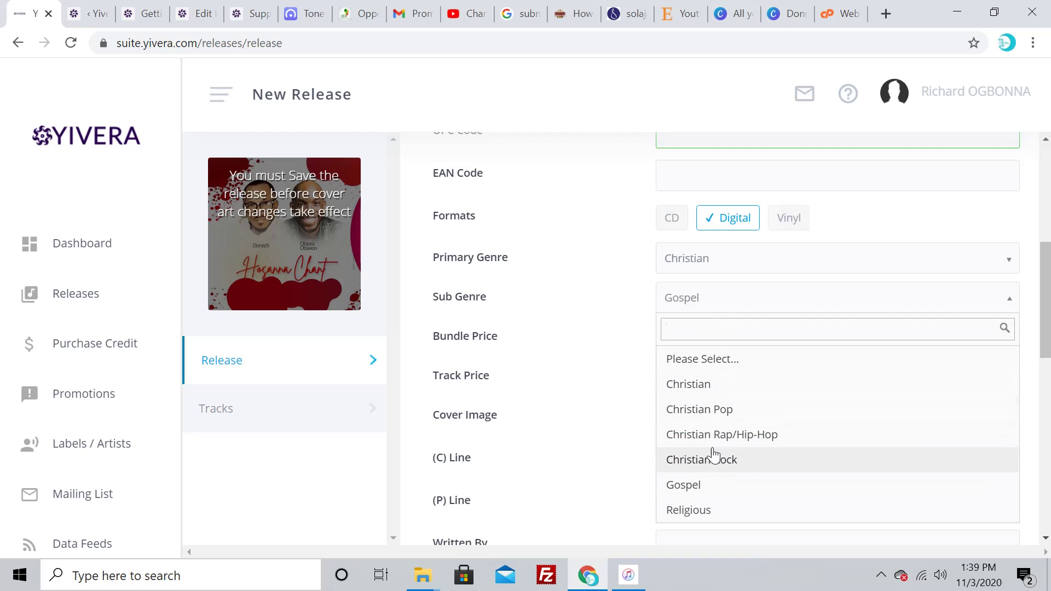
{"action": "left_click", "coordinate": [637, 355]}
{"action": "left_click", "coordinate": [699, 272]}
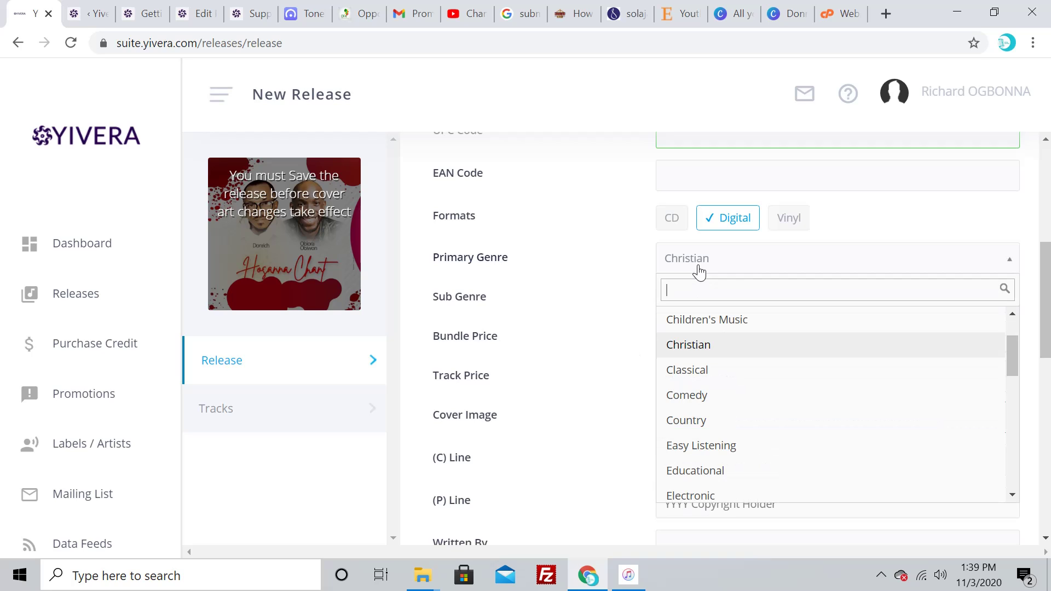
{"action": "scroll", "coordinate": [727, 399], "scroll_direction": "up", "scroll_amount": 1}
{"action": "scroll", "coordinate": [726, 421], "scroll_direction": "down", "scroll_amount": 10}
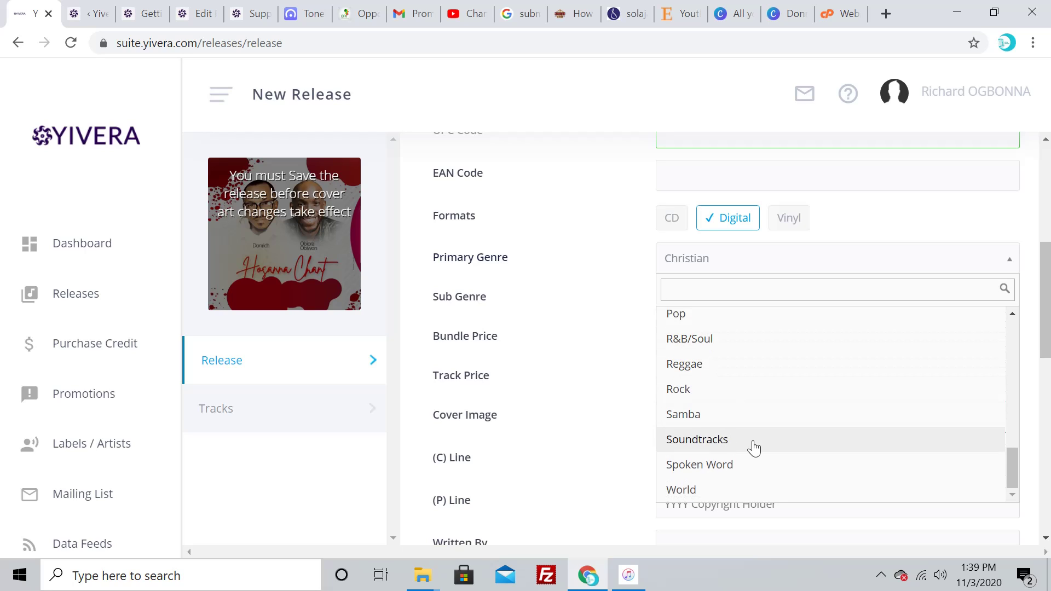
{"action": "scroll", "coordinate": [737, 383], "scroll_direction": "up", "scroll_amount": 5}
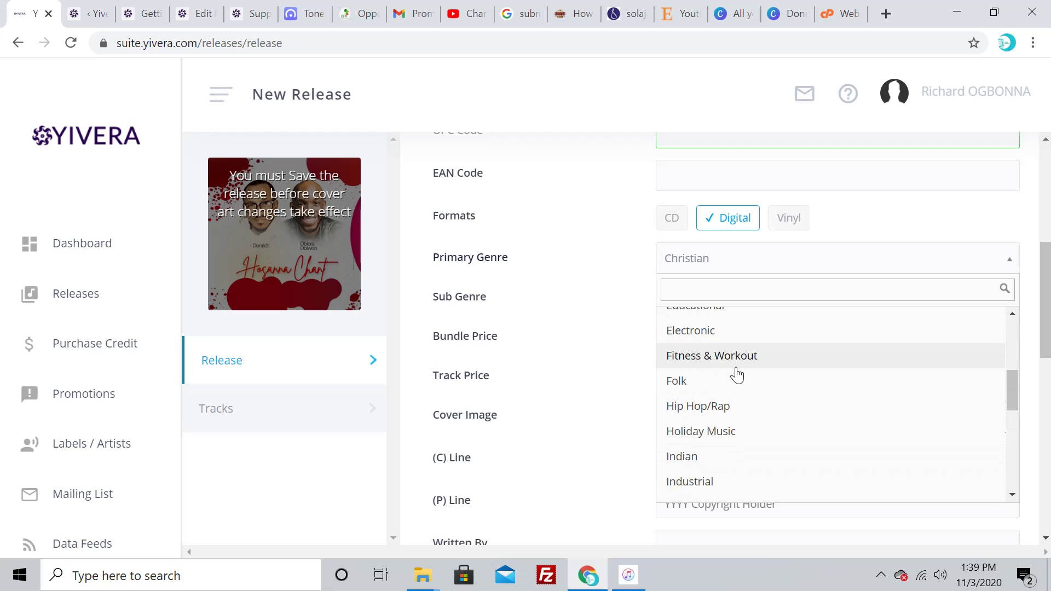
{"action": "scroll", "coordinate": [737, 376], "scroll_direction": "up", "scroll_amount": 4}
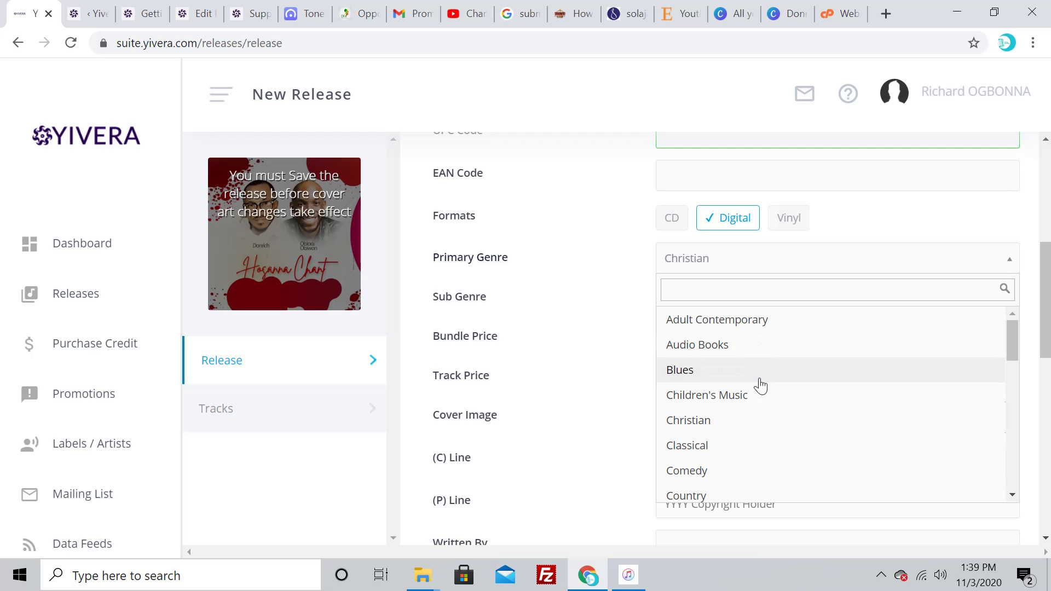
{"action": "scroll", "coordinate": [725, 388], "scroll_direction": "down", "scroll_amount": 4}
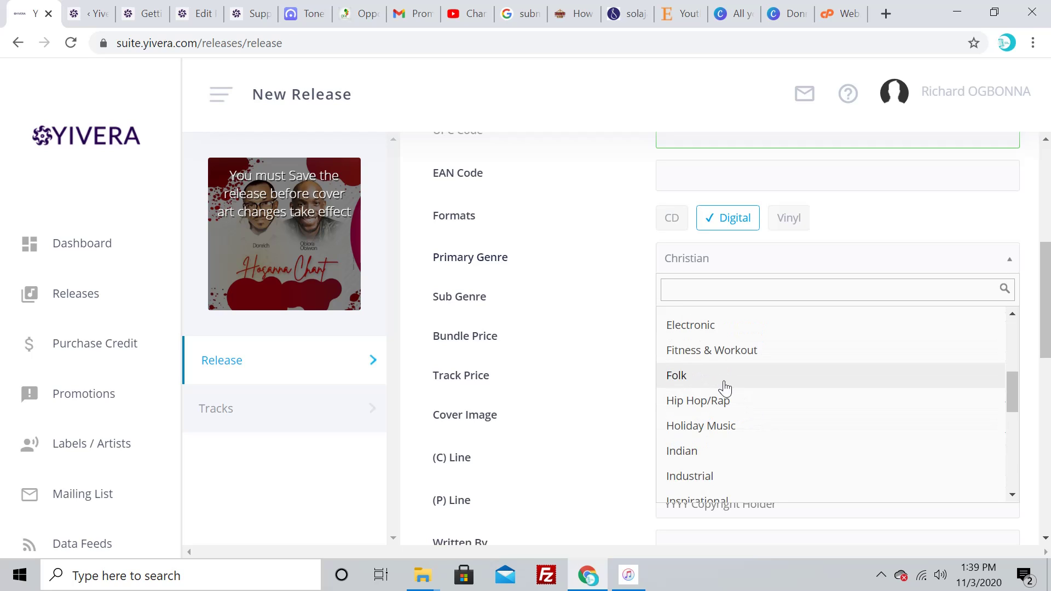
{"action": "scroll", "coordinate": [725, 388], "scroll_direction": "down", "scroll_amount": 4}
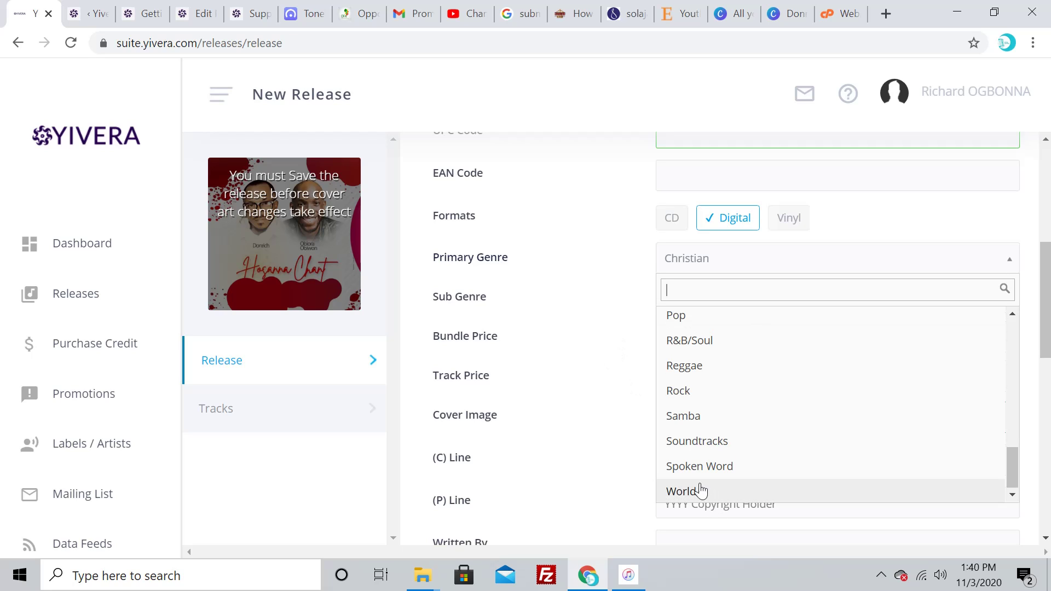
{"action": "left_click", "coordinate": [635, 375]}
{"action": "left_click", "coordinate": [738, 311]}
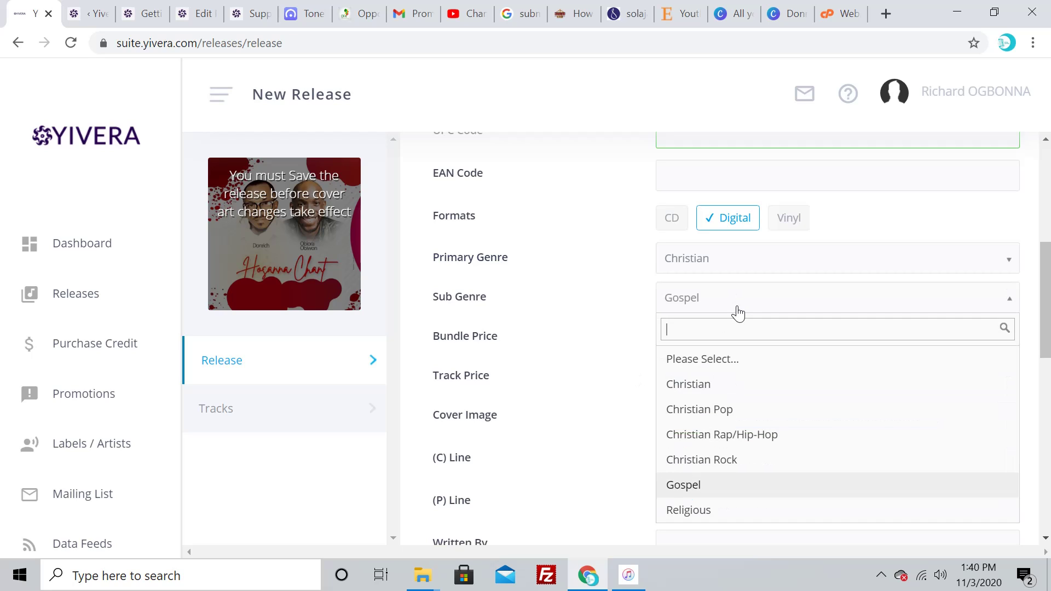
Change the release's primary genre to World and view the sub genres it offers.
{"action": "left_click", "coordinate": [727, 267]}
{"action": "scroll", "coordinate": [722, 498], "scroll_direction": "down", "scroll_amount": 10}
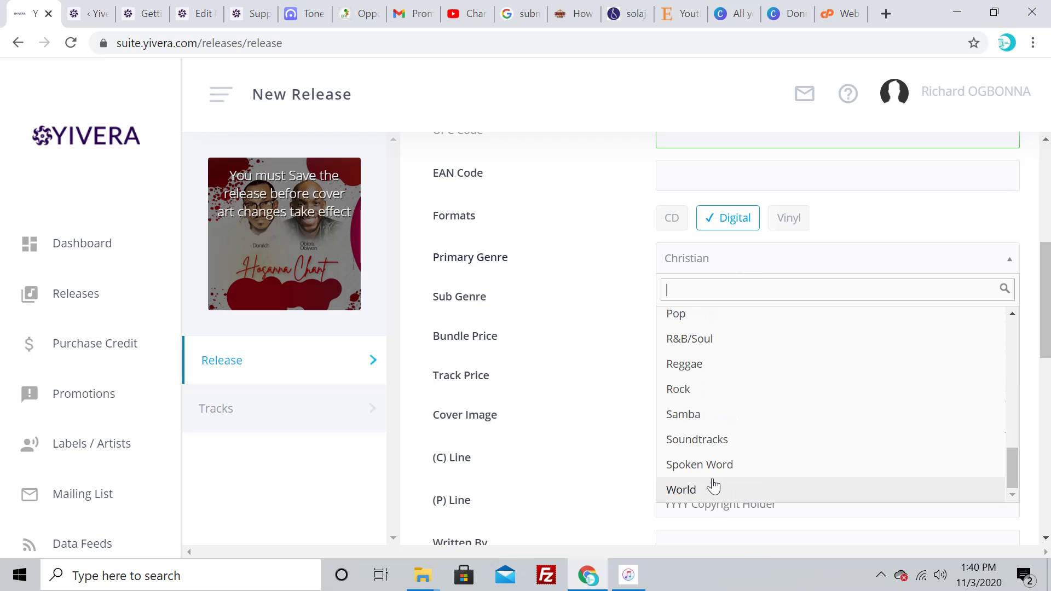
{"action": "left_click", "coordinate": [712, 487]}
{"action": "left_click", "coordinate": [710, 300]}
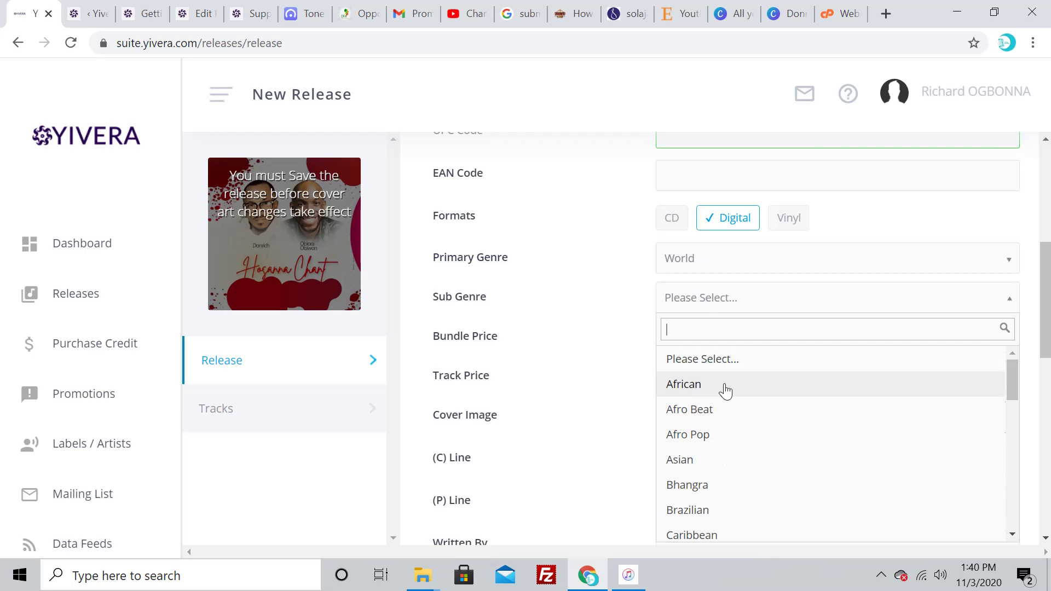
Return the release's primary genre to Christian and its sub genre to Gospel.
{"action": "left_click", "coordinate": [702, 262]}
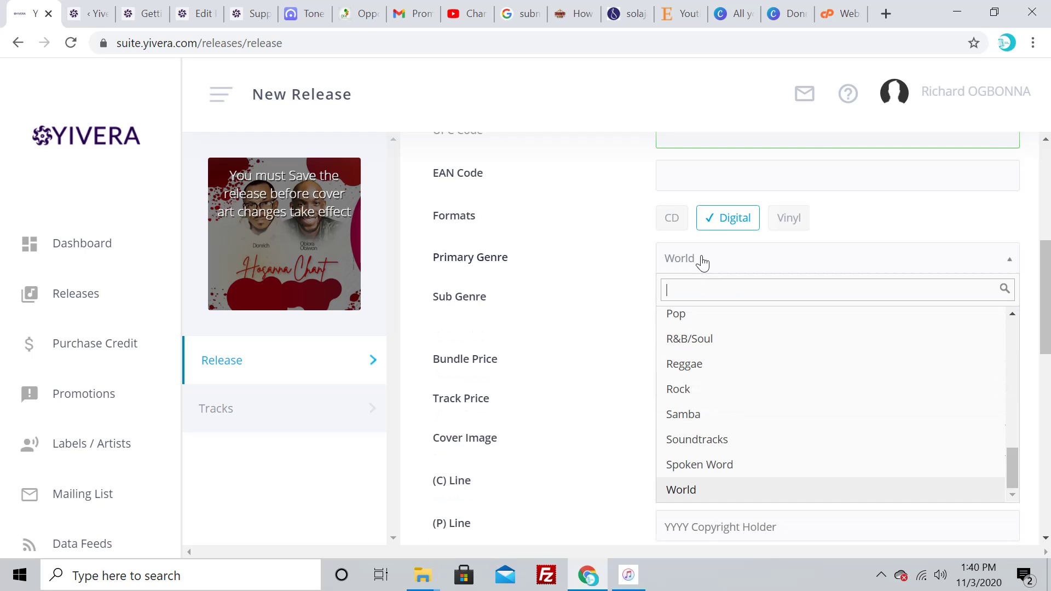
{"action": "scroll", "coordinate": [717, 307], "scroll_direction": "up", "scroll_amount": 2}
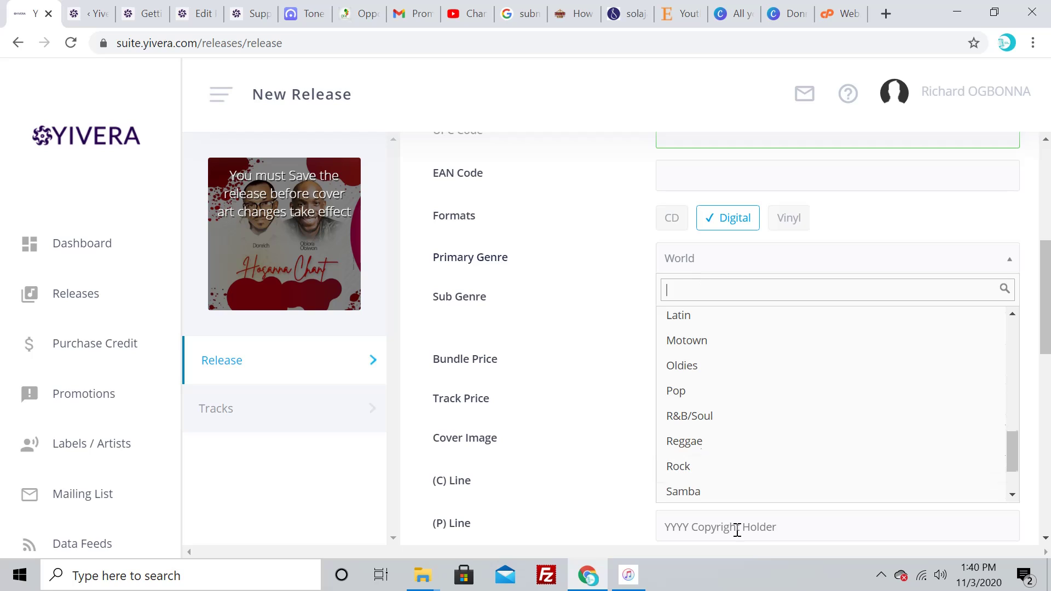
{"action": "scroll", "coordinate": [720, 424], "scroll_direction": "down", "scroll_amount": 2}
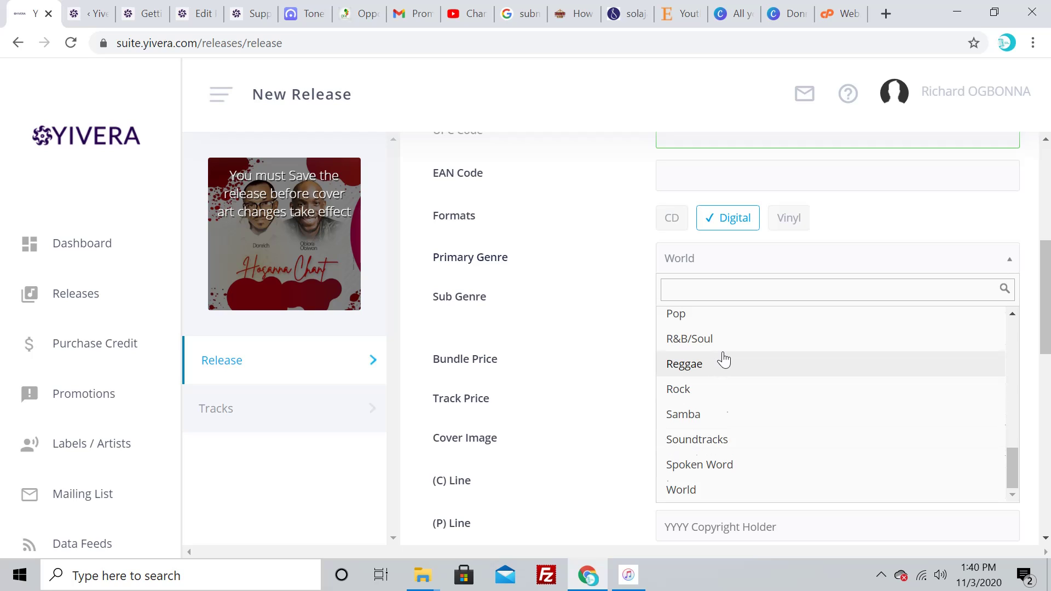
{"action": "scroll", "coordinate": [722, 359], "scroll_direction": "up", "scroll_amount": 10}
{"action": "left_click", "coordinate": [732, 431]}
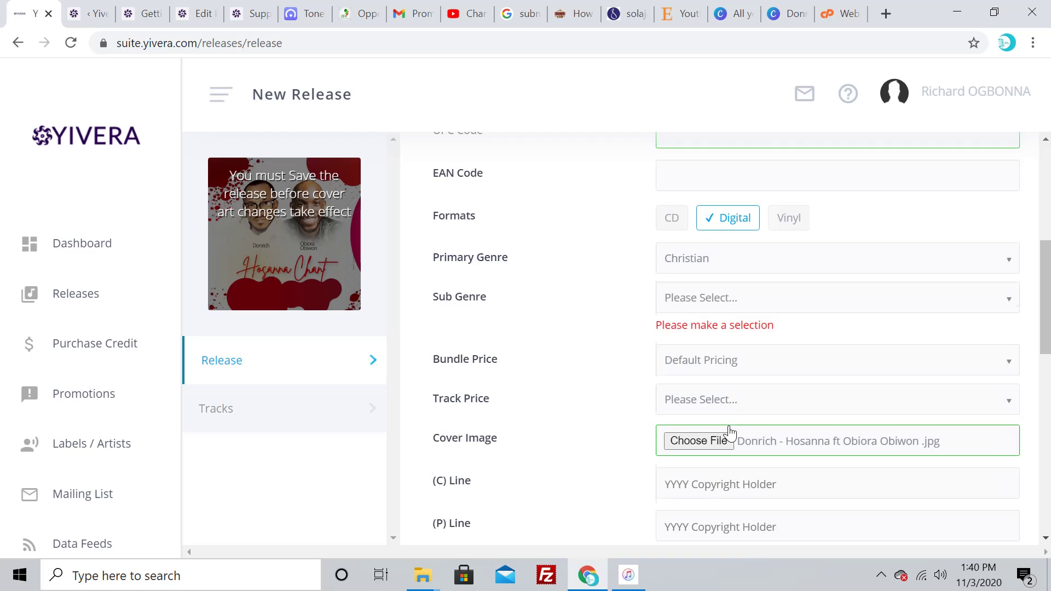
{"action": "left_click", "coordinate": [716, 307]}
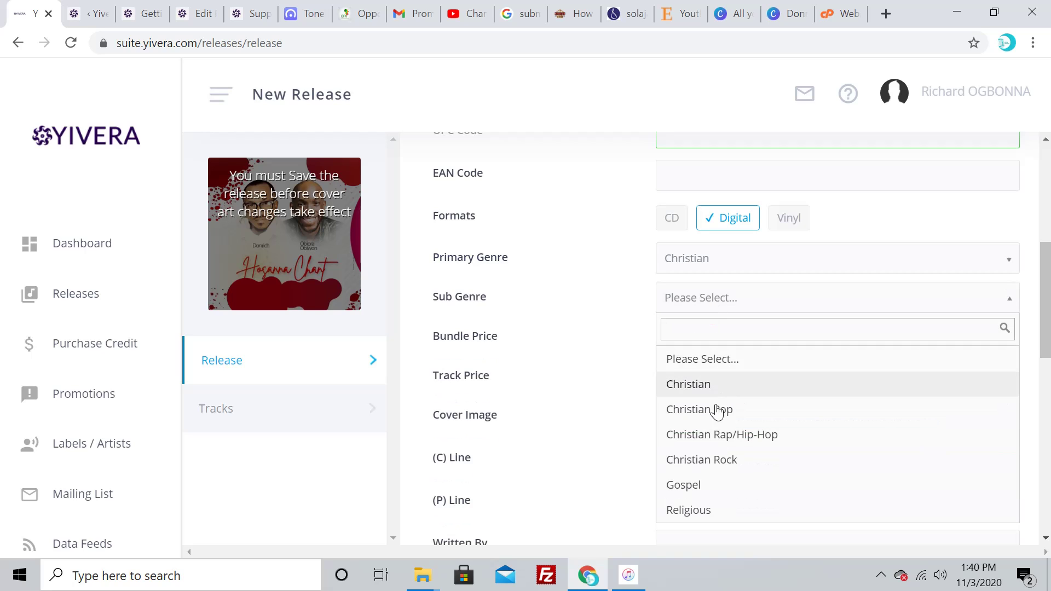
{"action": "left_click", "coordinate": [600, 335]}
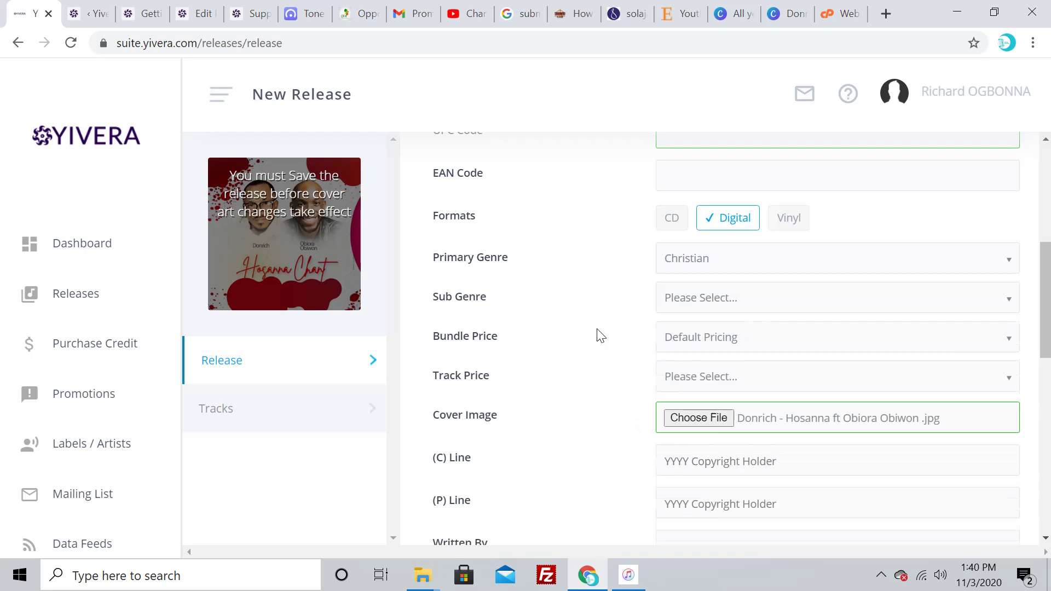
{"action": "left_click", "coordinate": [734, 296]}
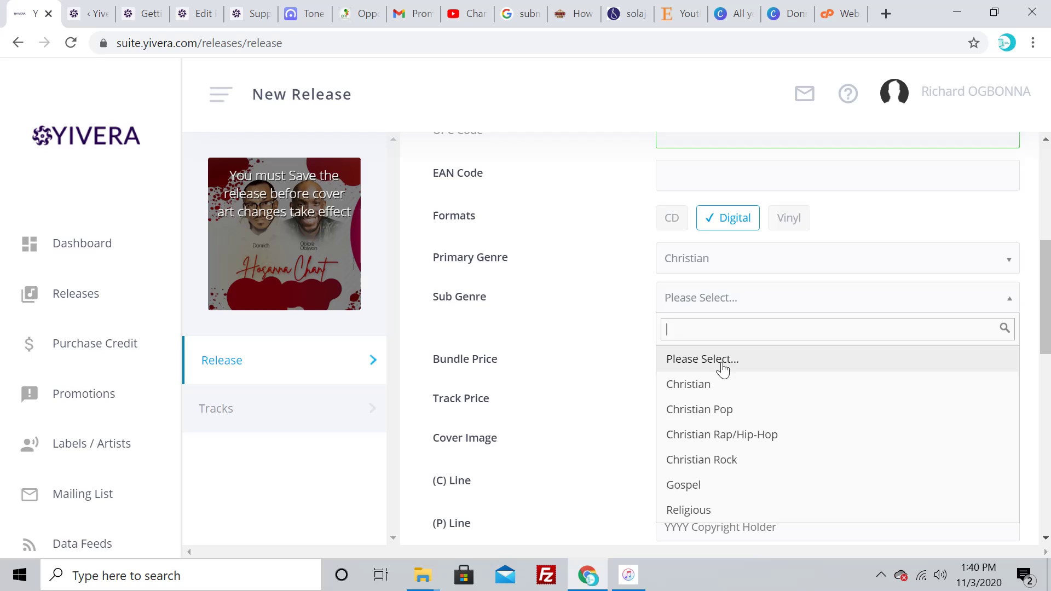
{"action": "left_click", "coordinate": [701, 485]}
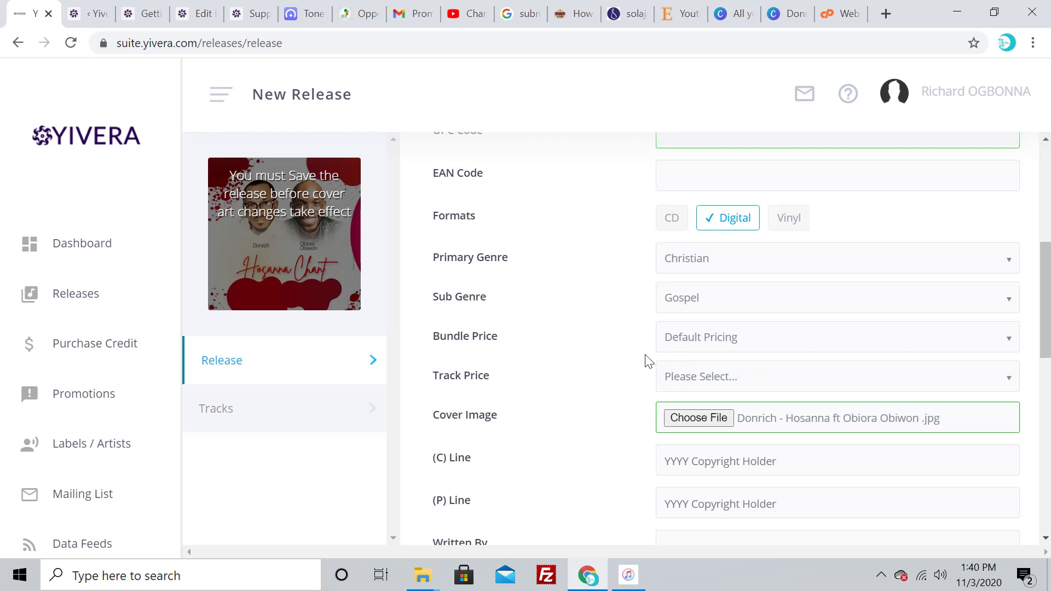
Set the release's track price to T2 - $0.99 / £0.79 / €0.99.
{"action": "left_click", "coordinate": [741, 377]}
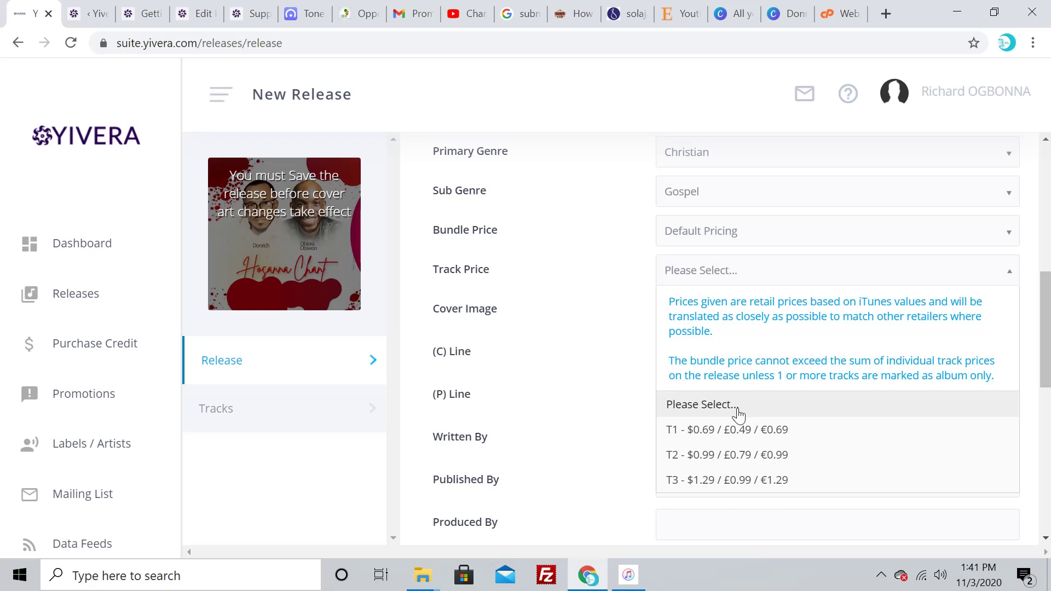
{"action": "left_click", "coordinate": [728, 439]}
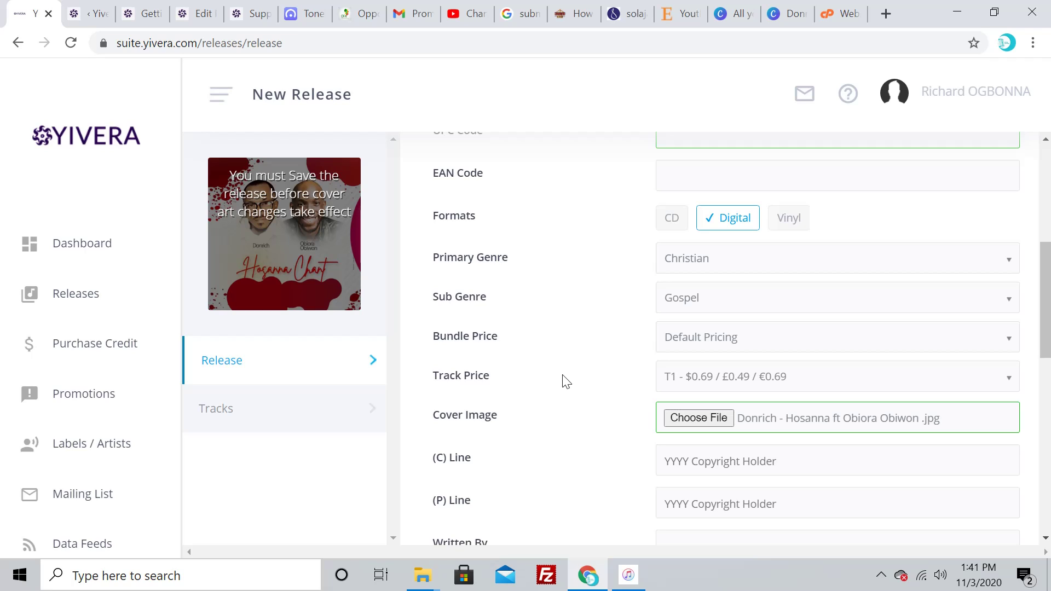
{"action": "left_click", "coordinate": [791, 386]}
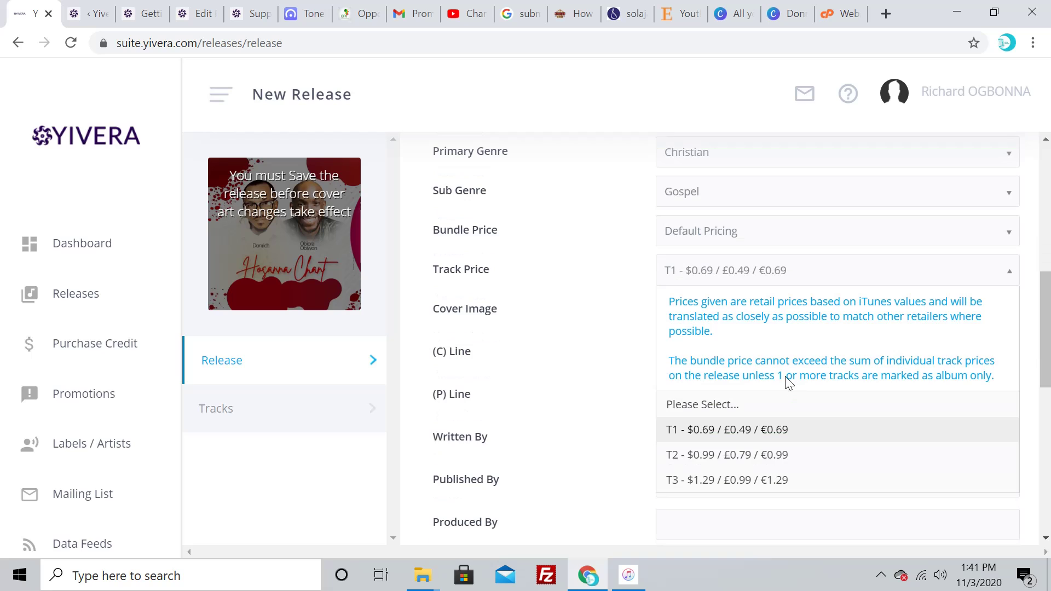
{"action": "left_click", "coordinate": [721, 462]}
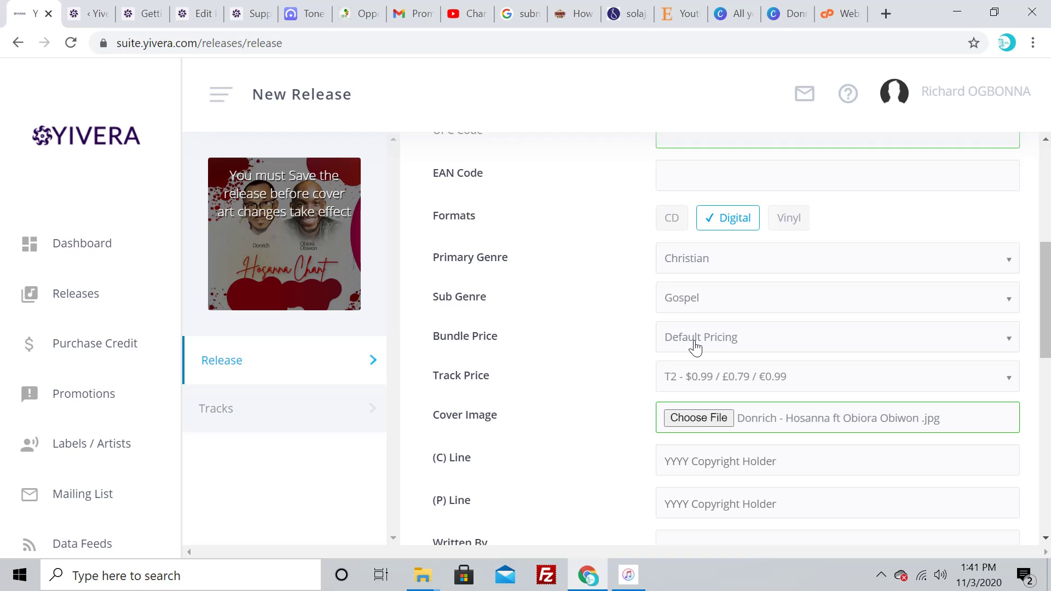
Review the bundle price tiers and set the bundle price to T2 - $0.99 / £0.79 / €0.99.
{"action": "left_click", "coordinate": [740, 336]}
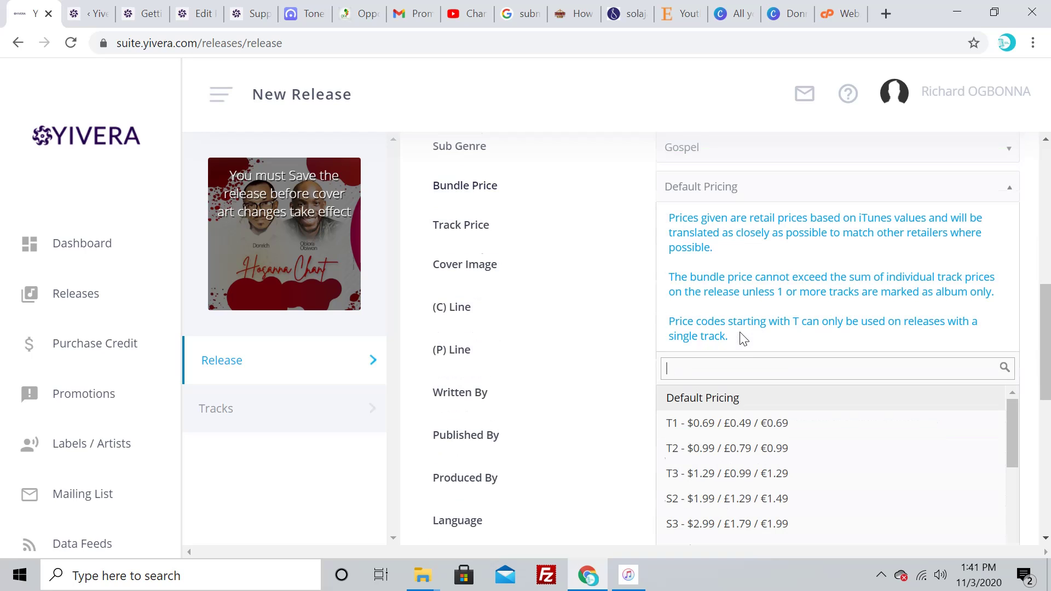
{"action": "scroll", "coordinate": [748, 499], "scroll_direction": "down", "scroll_amount": 2}
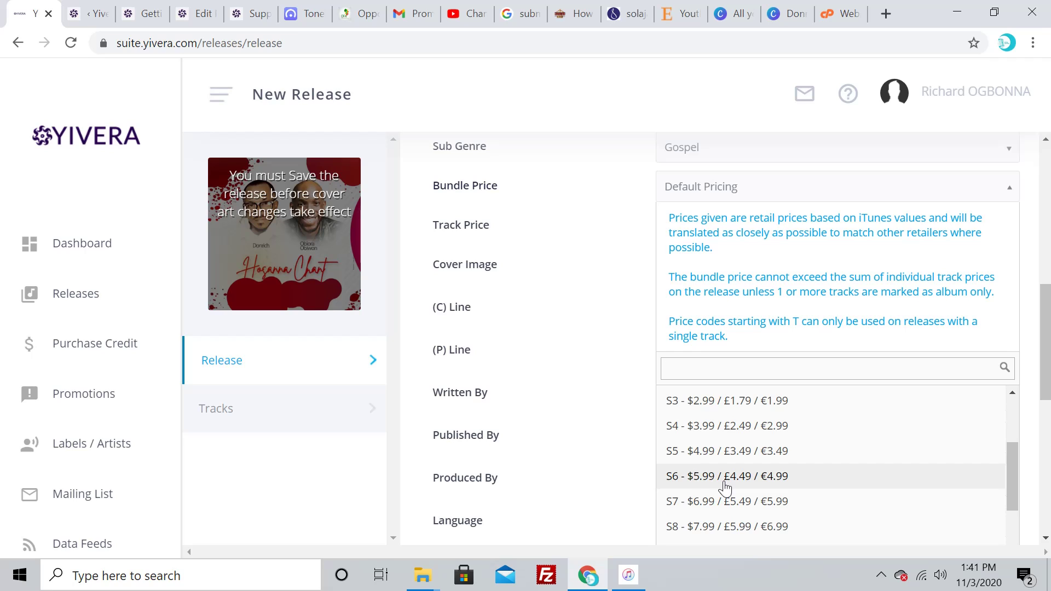
{"action": "left_click", "coordinate": [601, 404]}
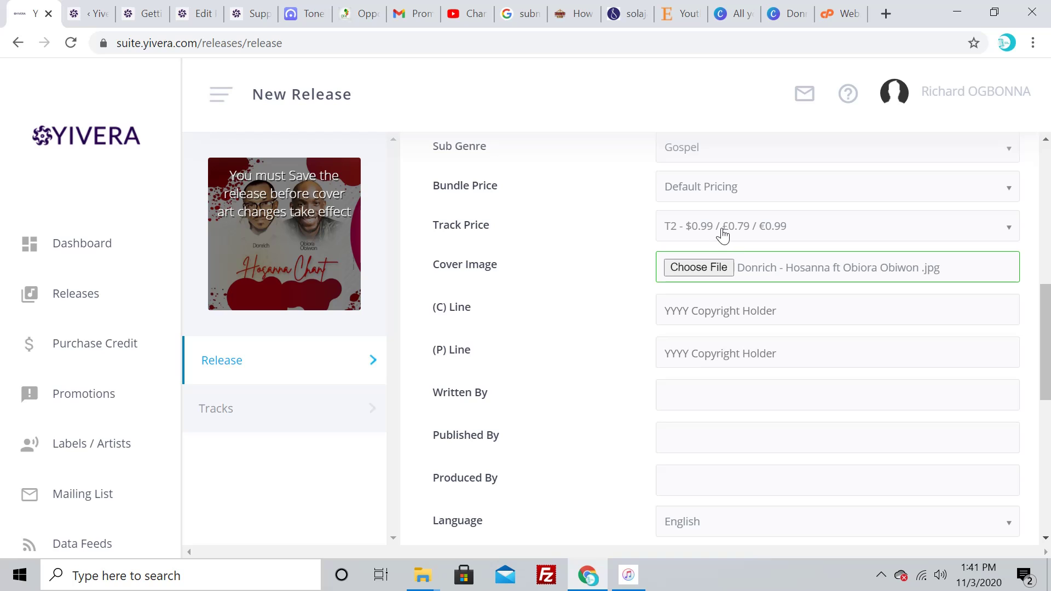
{"action": "left_click", "coordinate": [703, 195]}
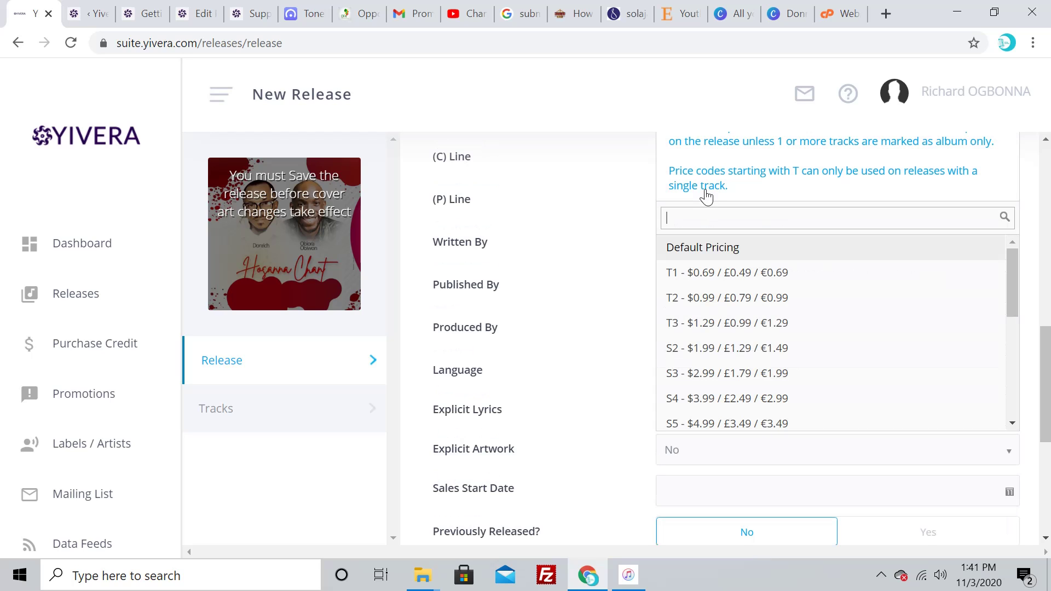
{"action": "left_click", "coordinate": [582, 317]}
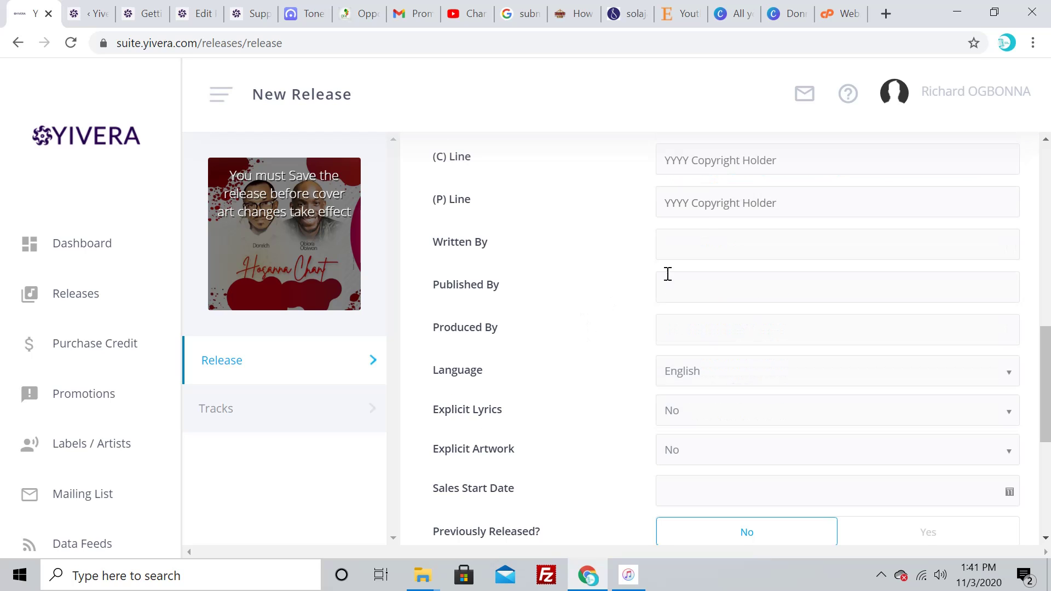
{"action": "scroll", "coordinate": [706, 211], "scroll_direction": "up", "scroll_amount": 3}
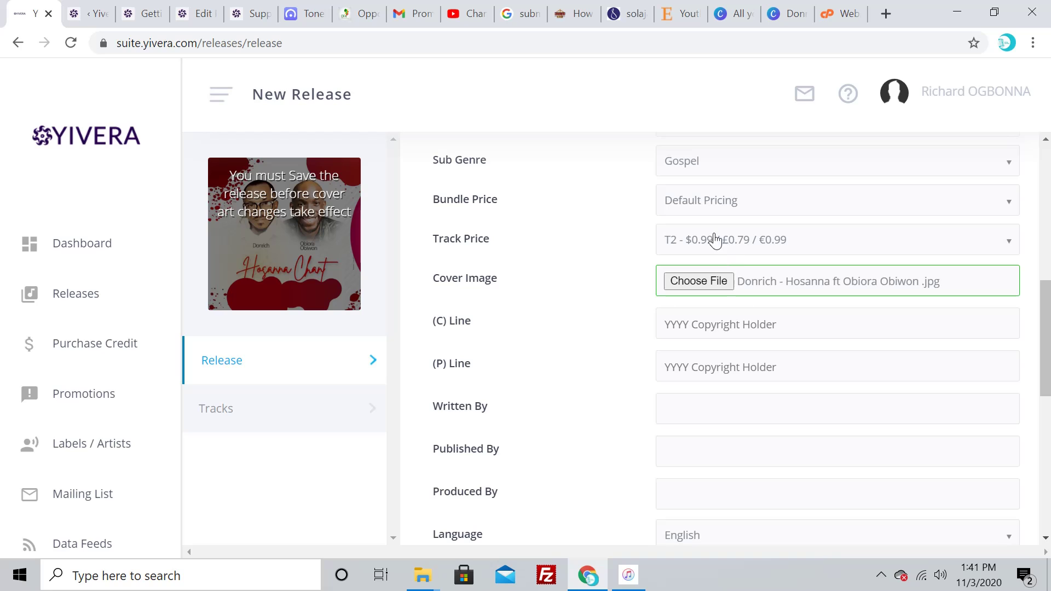
{"action": "scroll", "coordinate": [735, 240], "scroll_direction": "up", "scroll_amount": 1}
{"action": "left_click", "coordinate": [695, 285]}
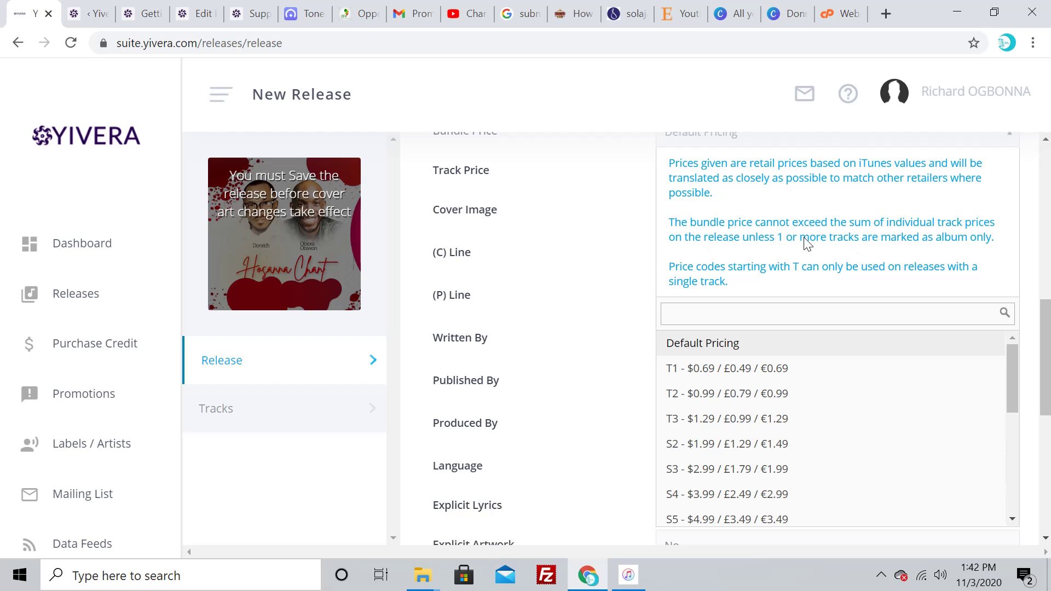
{"action": "left_click", "coordinate": [741, 396]}
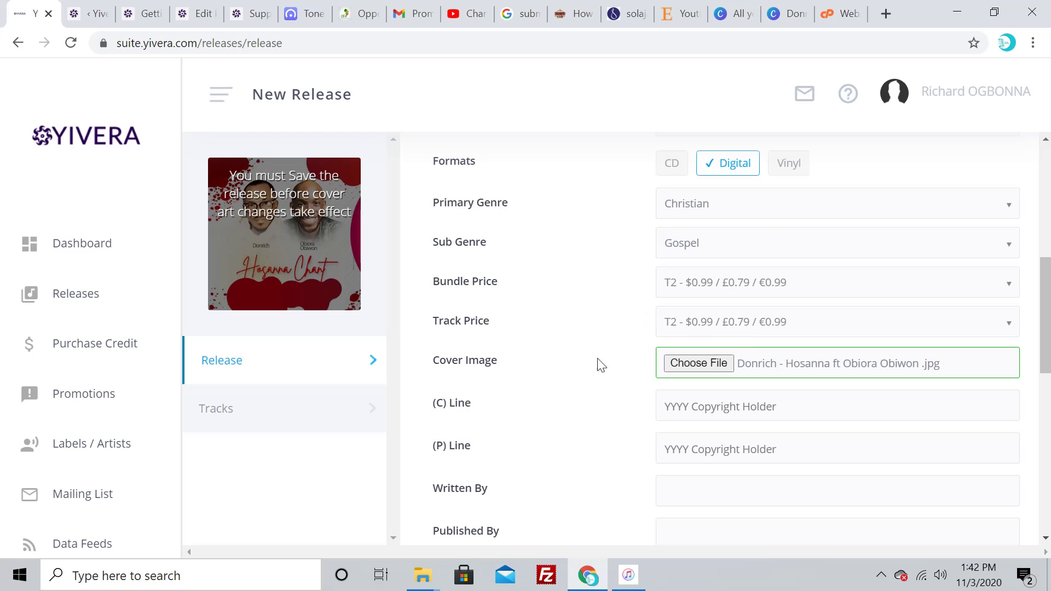
Enter "2020 Donrich" as the (C) Line copyright holder and select the whole entry.
{"action": "scroll", "coordinate": [557, 326], "scroll_direction": "down", "scroll_amount": 1}
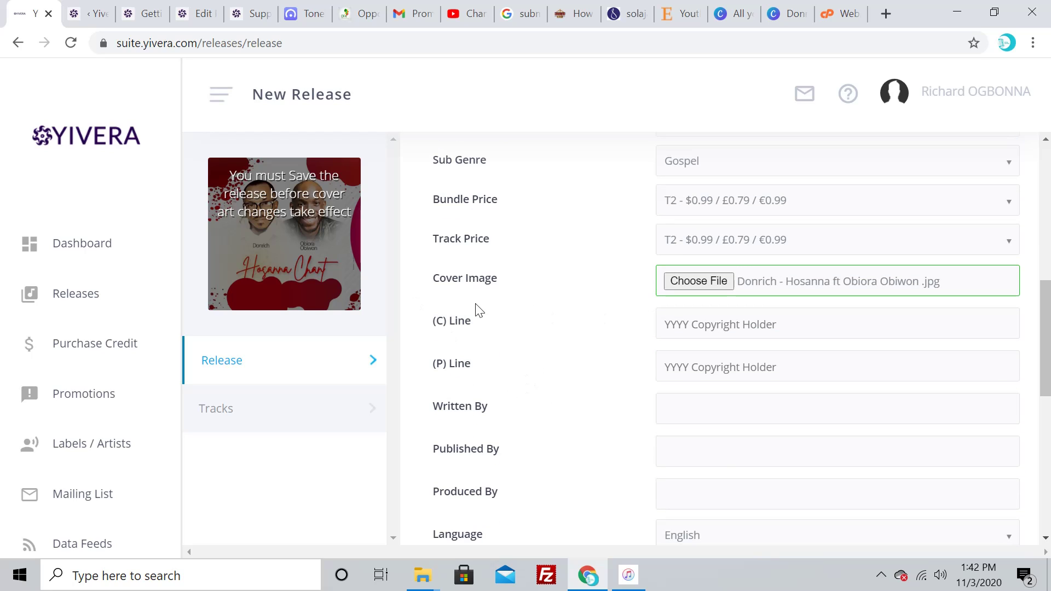
{"action": "left_click", "coordinate": [709, 332]}
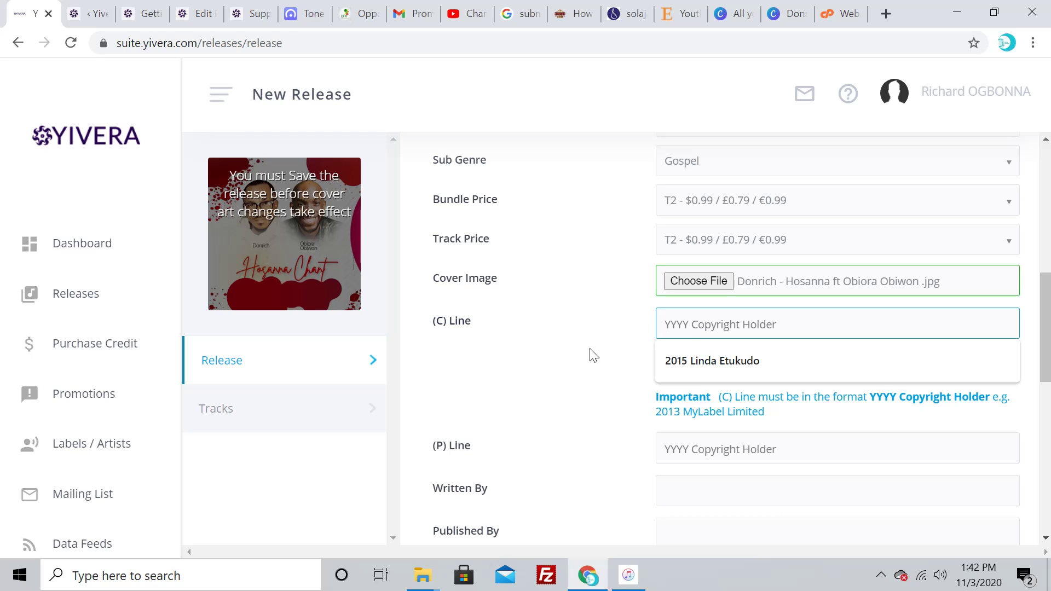
{"action": "left_click", "coordinate": [801, 410]}
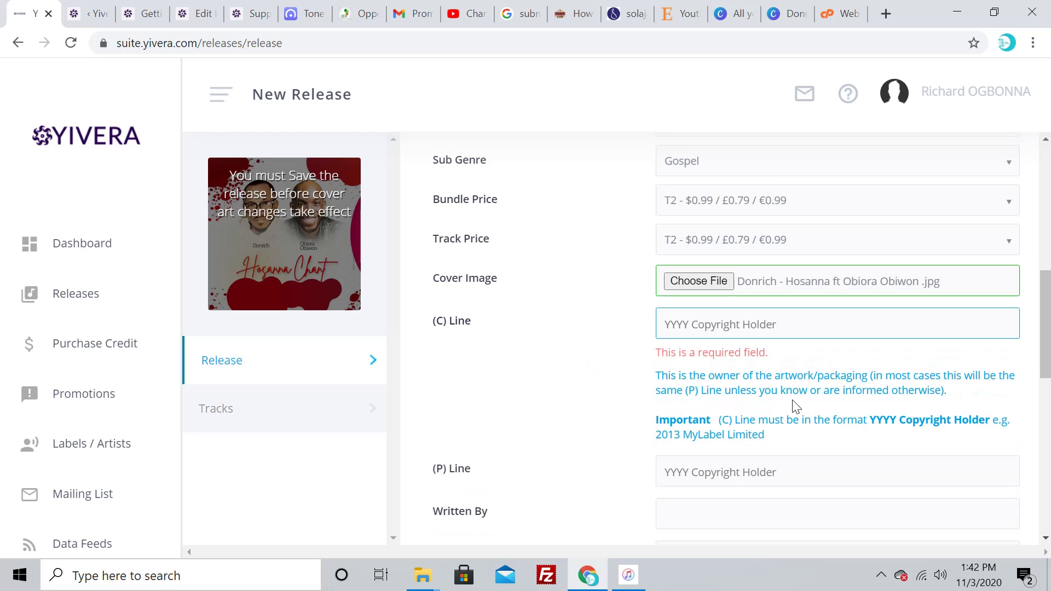
{"action": "left_click", "coordinate": [729, 328]}
{"action": "type", "text": "2020"}
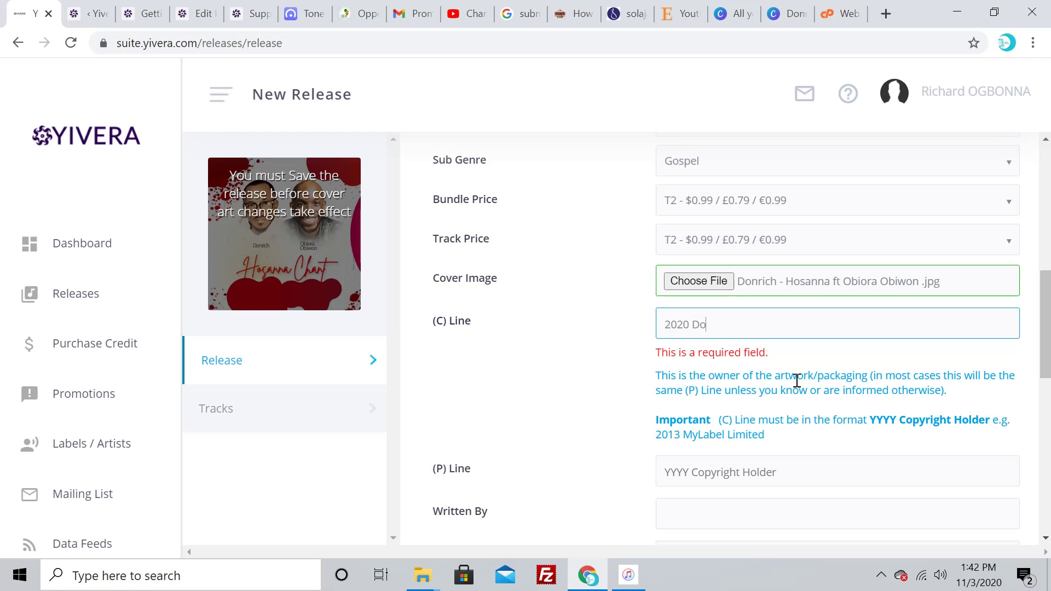
{"action": "type", "text": "Donrich"}
{"action": "left_click_drag", "start_coordinate": [745, 327], "coordinate": [613, 313]}
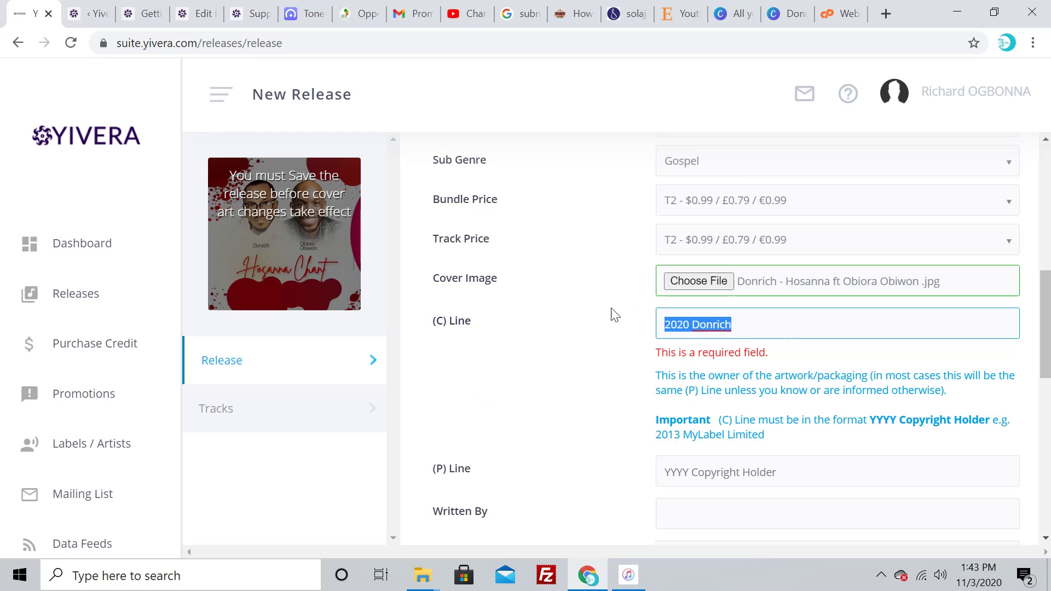
Copy the (C) Line entry "2020 Donrich" into the (P) Line as the sound recording's copyright holder.
{"action": "right_click", "coordinate": [690, 327]}
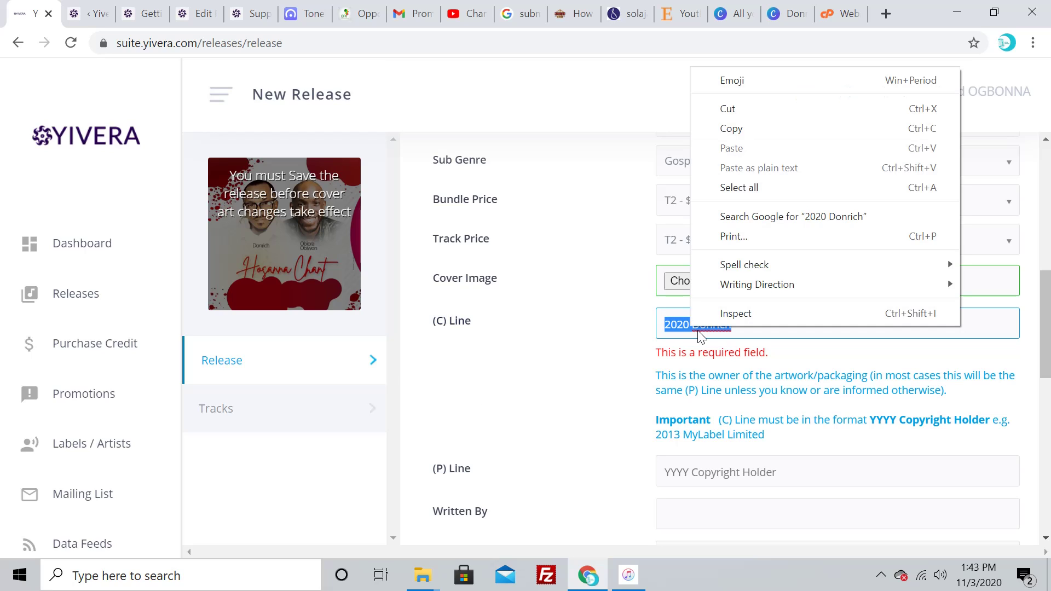
{"action": "left_click", "coordinate": [757, 129]}
{"action": "left_click", "coordinate": [599, 368]}
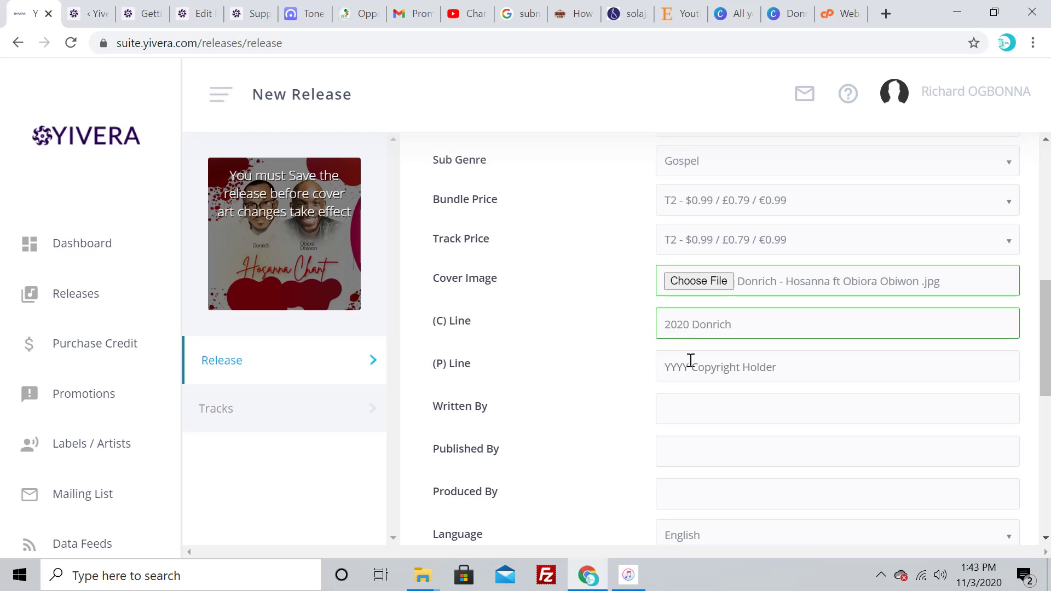
{"action": "left_click", "coordinate": [727, 370]}
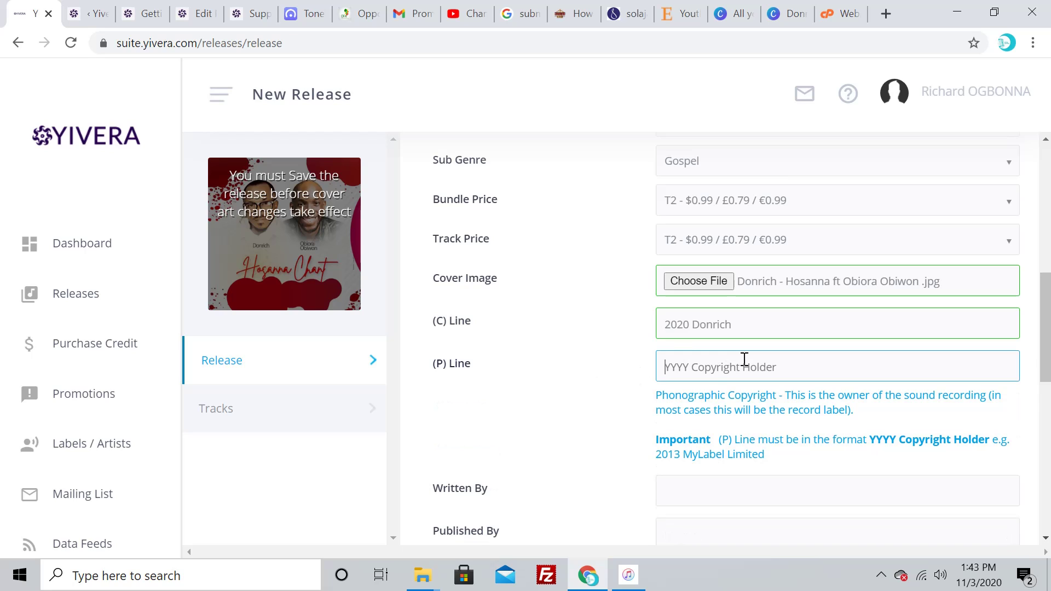
{"action": "key", "text": "ctrl+v"}
{"action": "left_click", "coordinate": [571, 383]}
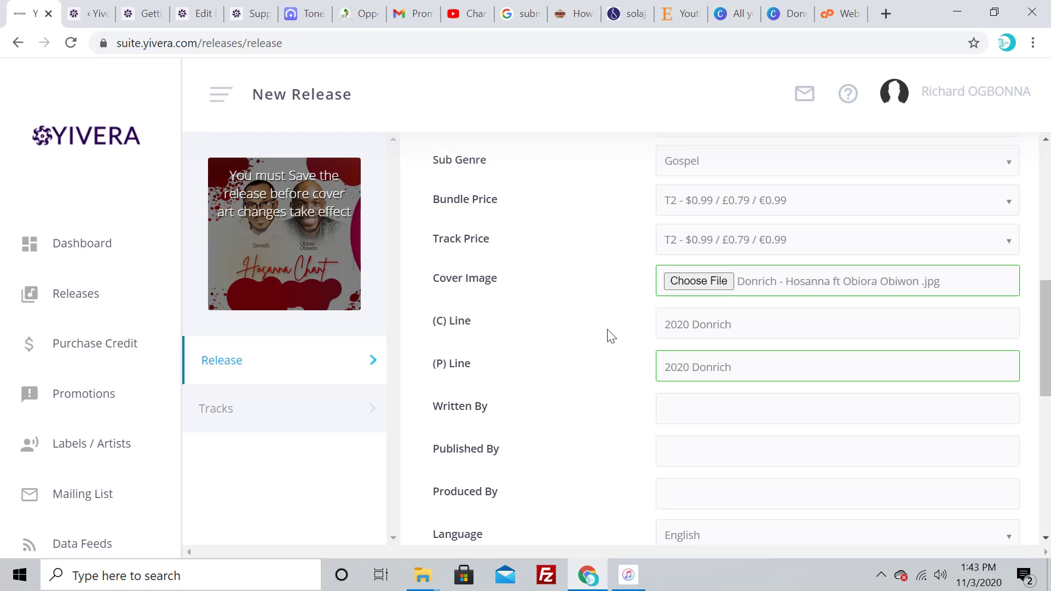
Enter the songwriter's real full name as the release's Written By credit, replacing the pasted copyright text.
{"action": "scroll", "coordinate": [612, 336], "scroll_direction": "down", "scroll_amount": 1}
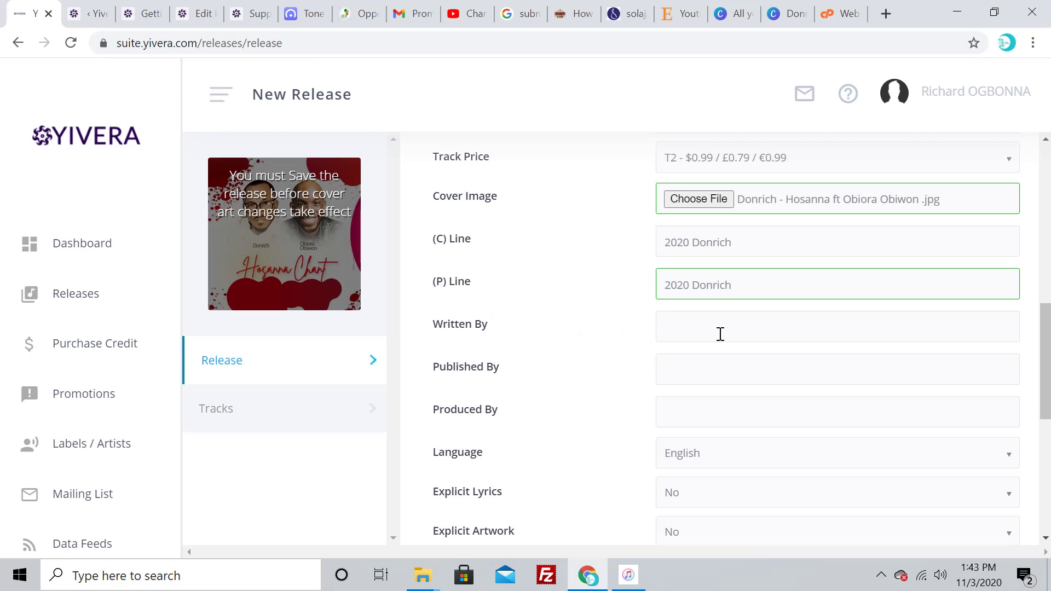
{"action": "left_click", "coordinate": [698, 334]}
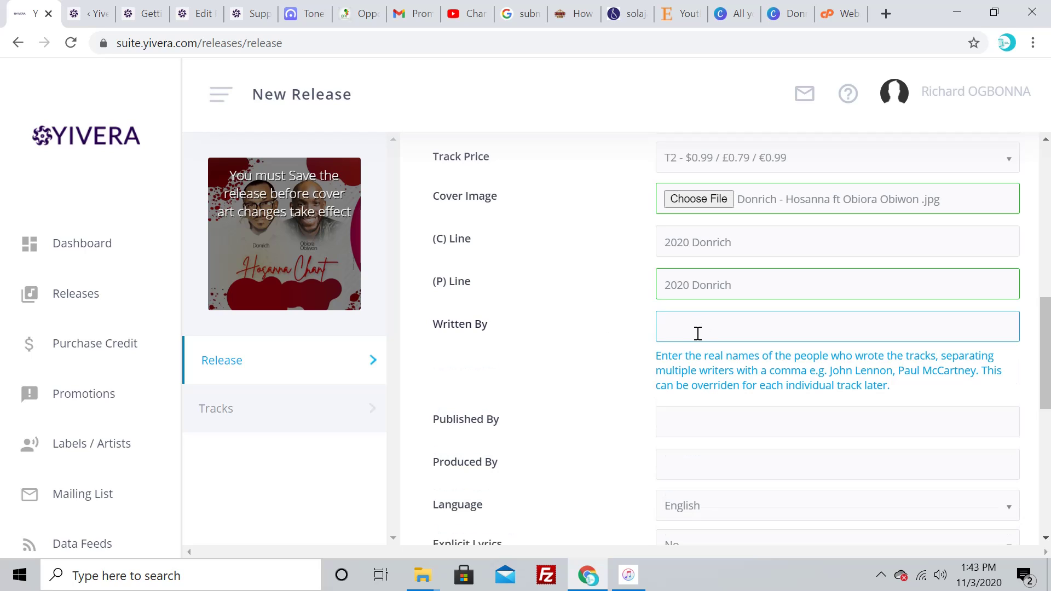
{"action": "key", "text": "ctrl+v"}
{"action": "key", "text": "BackSpace"}
{"action": "key", "text": "BackSpace"}
{"action": "key", "text": "BackSpace"}
{"action": "key", "text": "BackSpace"}
{"action": "key", "text": "BackSpace"}
{"action": "left_click", "coordinate": [741, 332]}
{"action": "key", "text": "BackSpace"}
{"action": "key", "text": "BackSpace"}
{"action": "key", "text": "BackSpace"}
{"action": "key", "text": "BackSpace"}
{"action": "key", "text": "BackSpace"}
{"action": "key", "text": "BackSpace"}
{"action": "key", "text": "BackSpace"}
{"action": "type", "text": "Richard Ogbonna"}
{"action": "left_click", "coordinate": [640, 354]}
{"action": "left_click", "coordinate": [738, 328]}
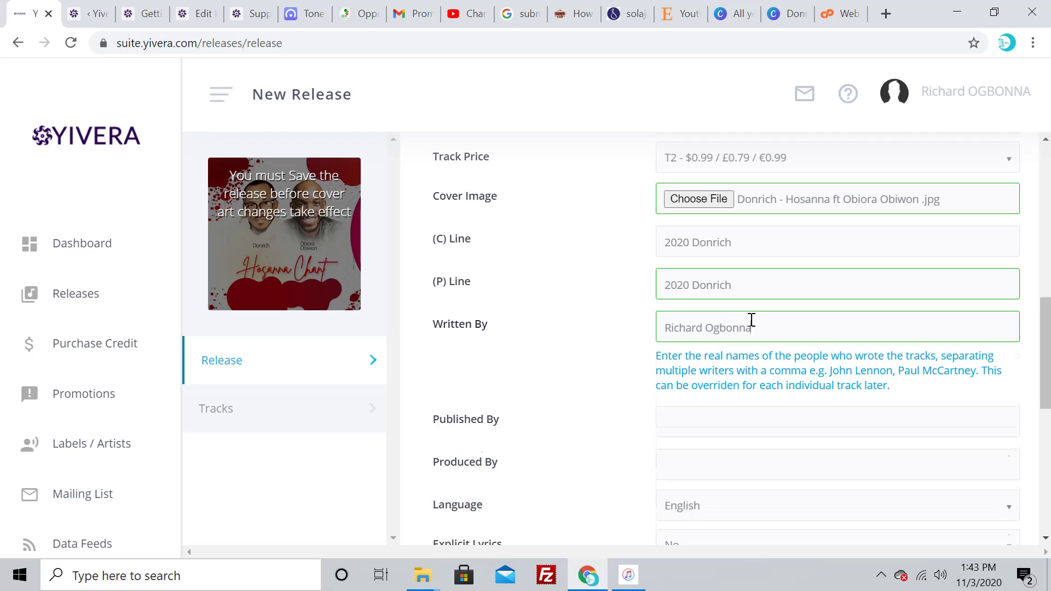
{"action": "left_click", "coordinate": [635, 361]}
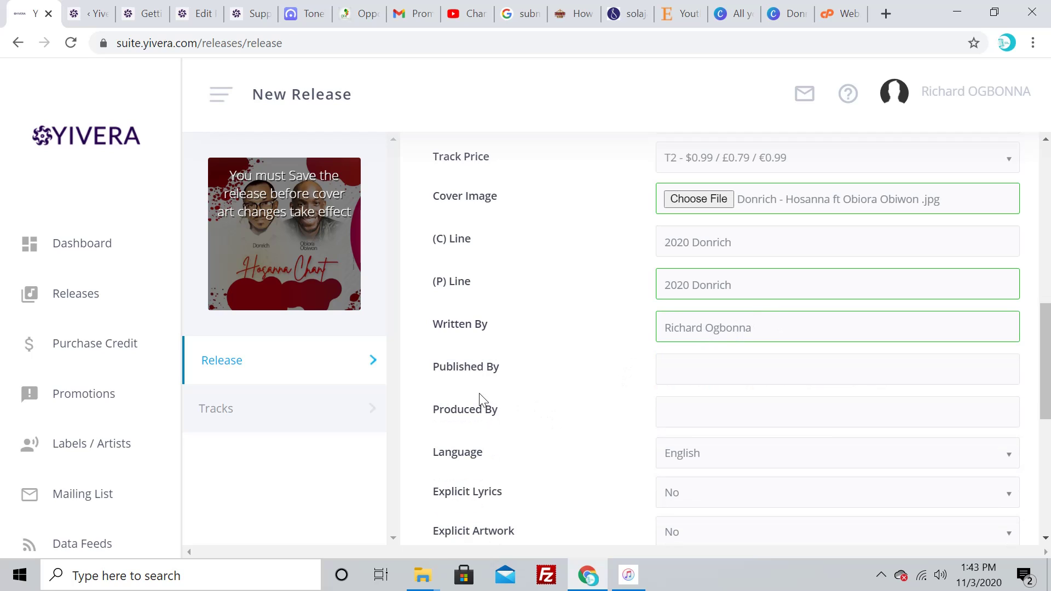
Enter "Yivera Publishing" as the release's Published By credit.
{"action": "left_click", "coordinate": [708, 371]}
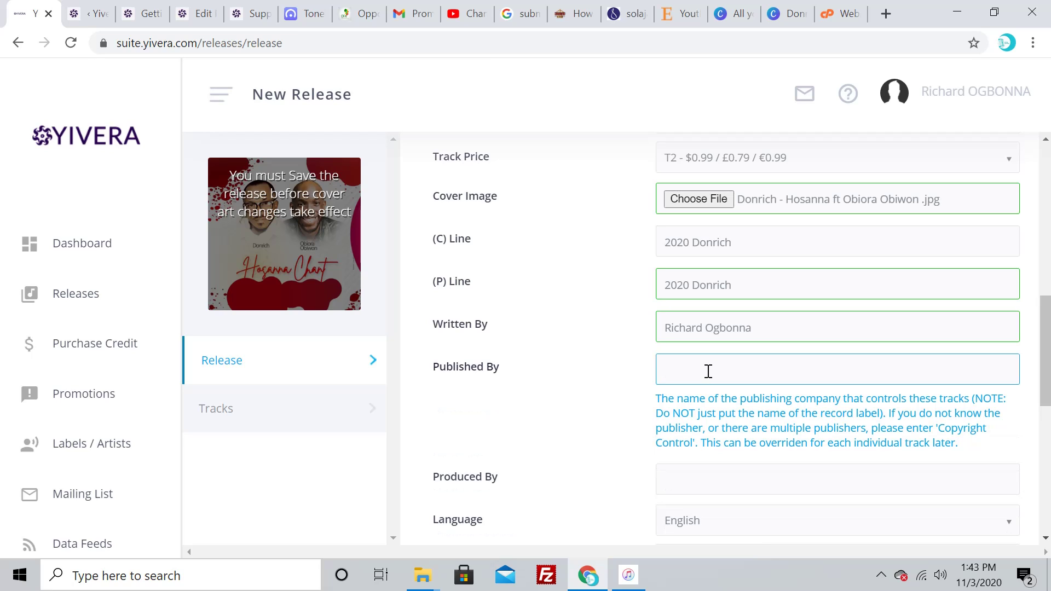
{"action": "type", "text": "Yivera O"}
{"action": "type", "text": "Pub"}
{"action": "type", "text": "l;ishin"}
{"action": "key", "text": "Left"}
{"action": "key", "text": "Left"}
{"action": "key", "text": "Left"}
{"action": "key", "text": "Left"}
{"action": "key", "text": "Delete"}
Enter "Donrich" as the release's Produced By credit.
{"action": "scroll", "coordinate": [753, 448], "scroll_direction": "down", "scroll_amount": 3}
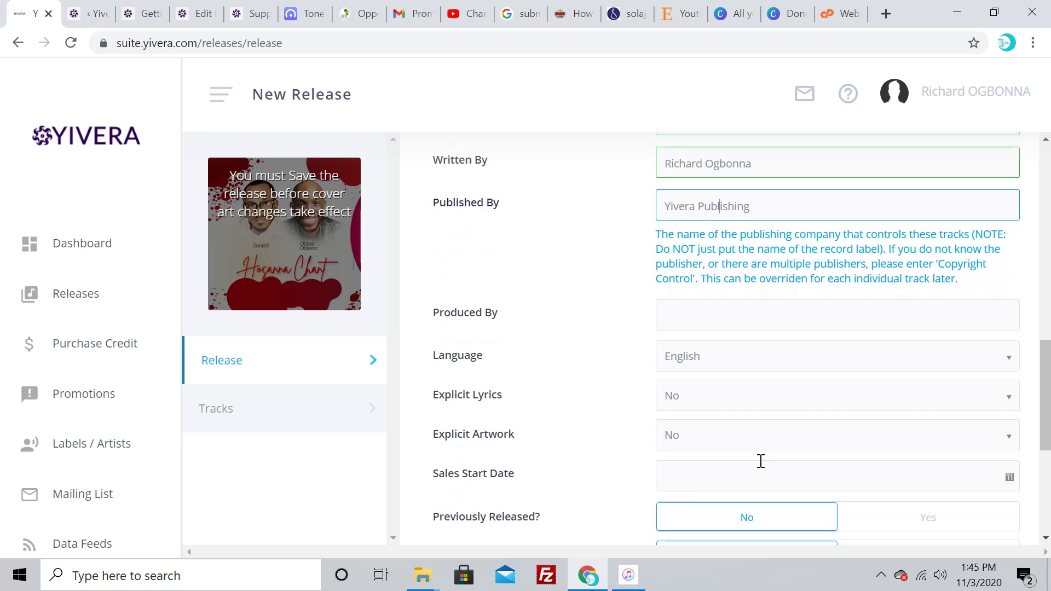
{"action": "left_click", "coordinate": [706, 321]}
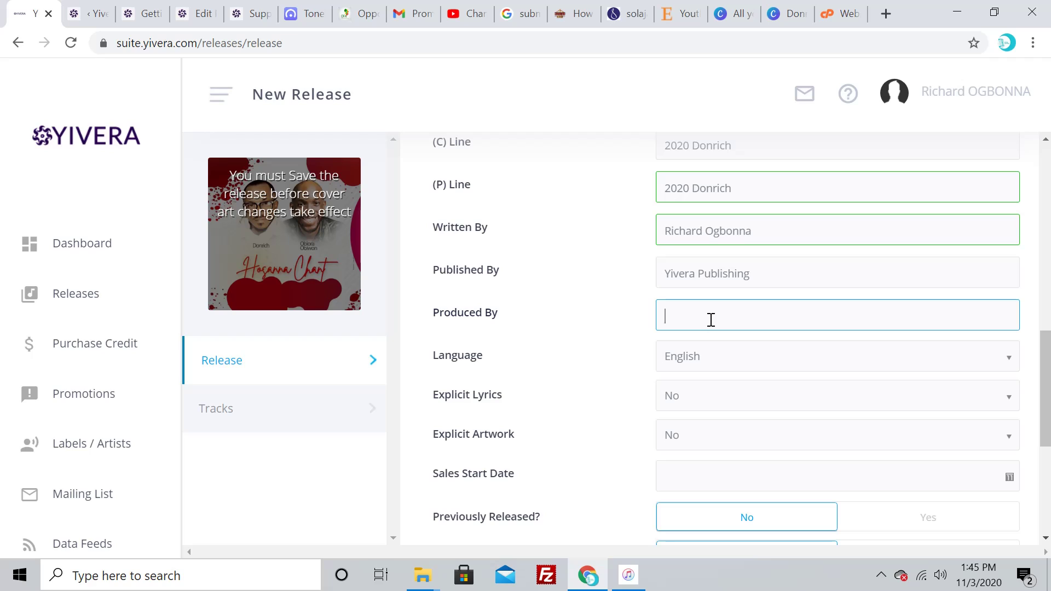
{"action": "type", "text": "Donrich"}
Set the release's sales start date to 16/11/2020.
{"action": "scroll", "coordinate": [579, 372], "scroll_direction": "down", "scroll_amount": 2}
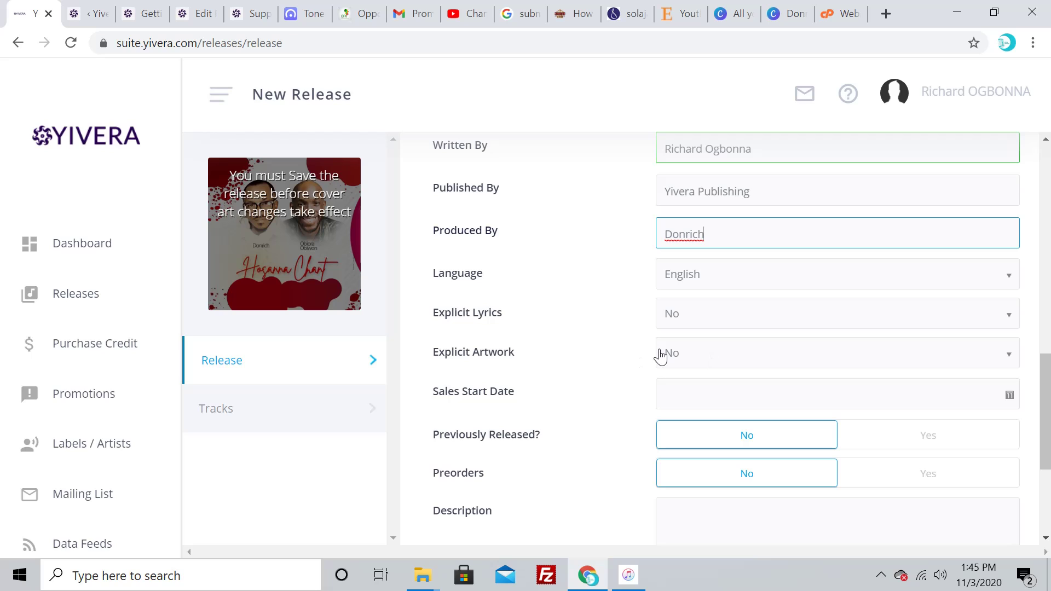
{"action": "scroll", "coordinate": [553, 407], "scroll_direction": "down", "scroll_amount": 1}
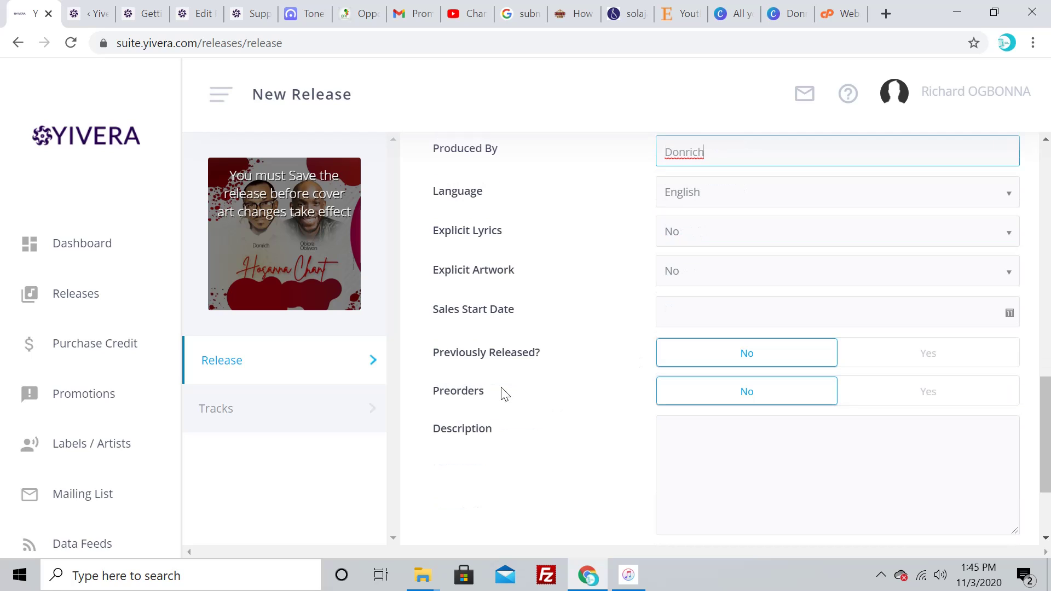
{"action": "left_click", "coordinate": [1010, 320]}
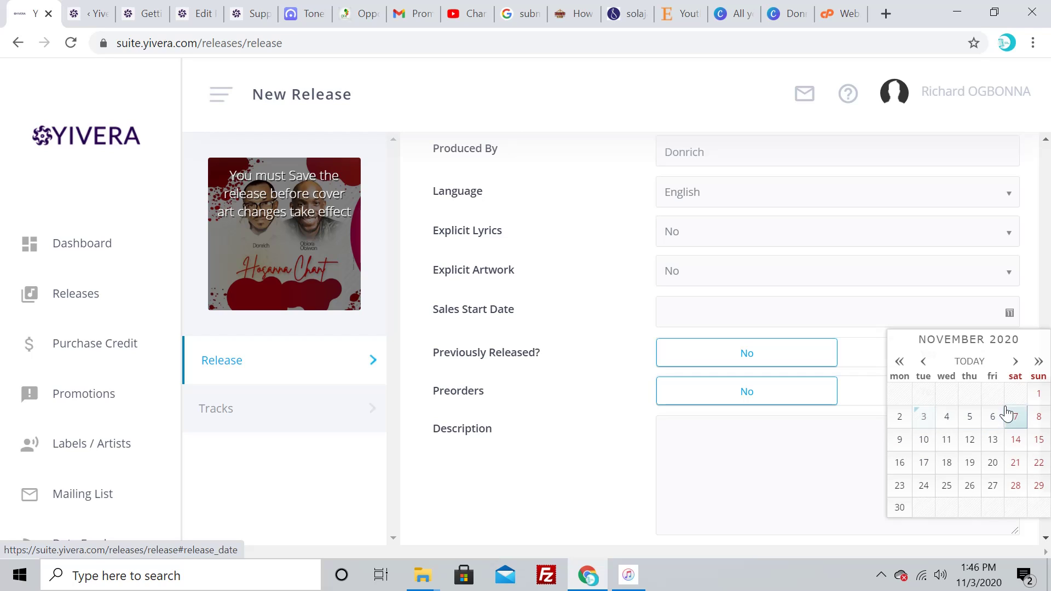
{"action": "left_click", "coordinate": [900, 466]}
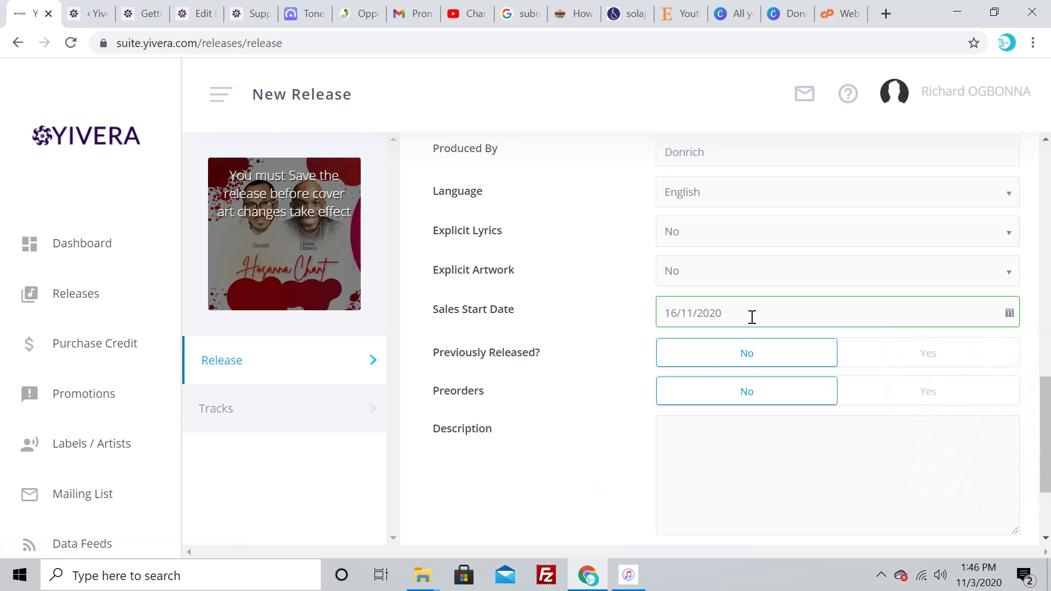
Enter the release description "Hosanna chant is a lovely christian by Donrich featuring" followed by the featured artist's name.
{"action": "scroll", "coordinate": [613, 501], "scroll_direction": "down", "scroll_amount": 3}
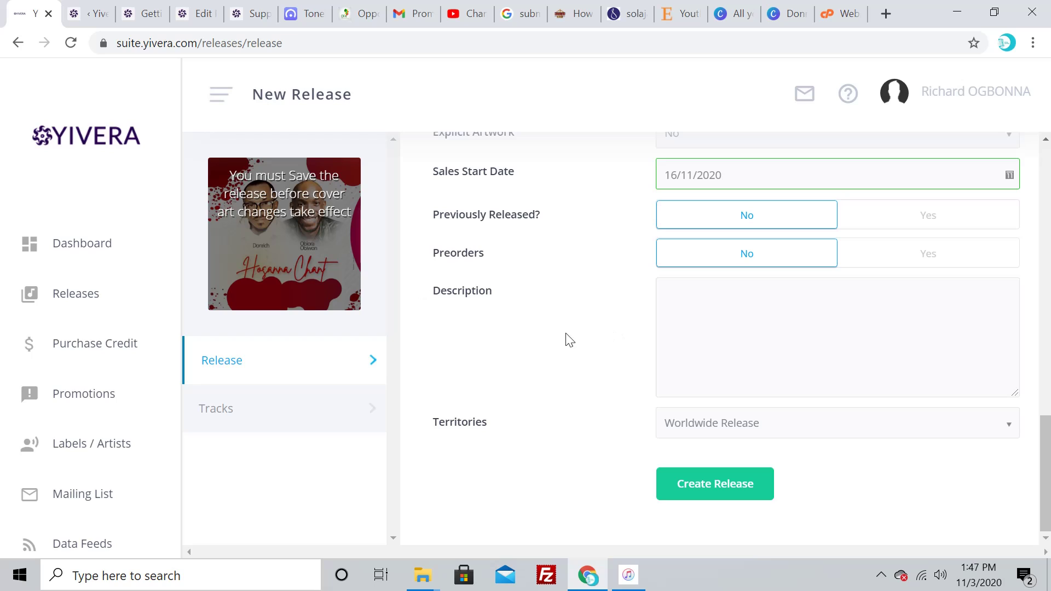
{"action": "left_click", "coordinate": [737, 326]}
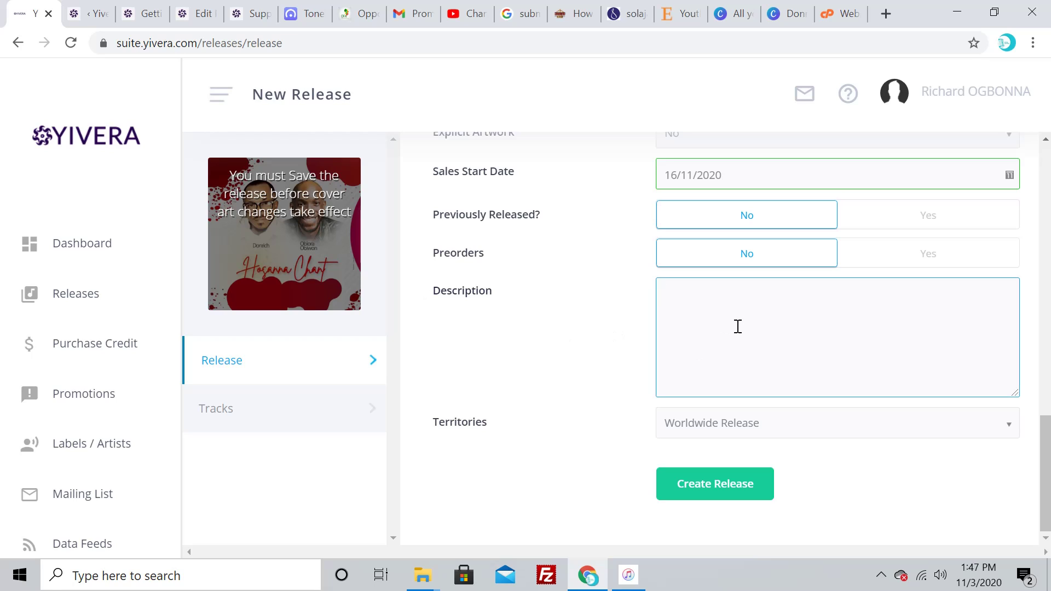
{"action": "type", "text": "Hosanna chant is a lovely"}
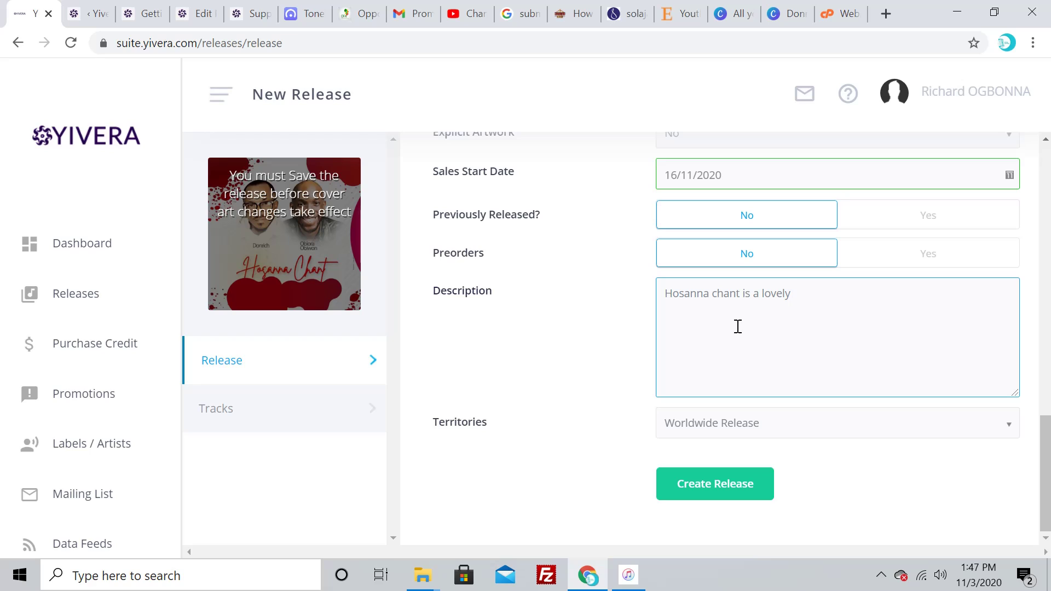
{"action": "type", "text": " christian by Donrich featuri"}
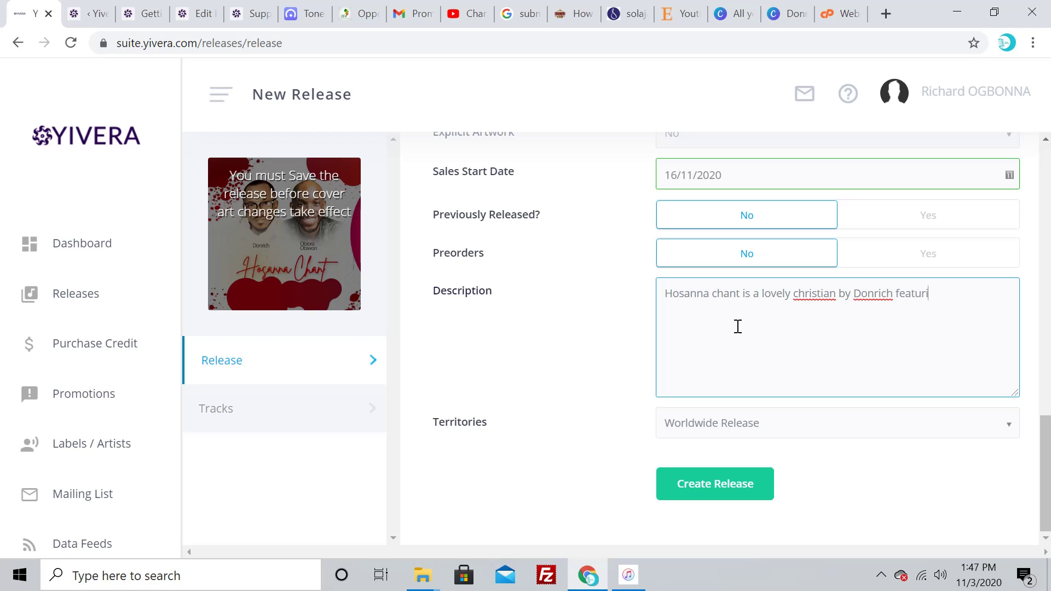
{"action": "type", "text": "ng Obiora Obiwon"}
Correct the description by capitalising "Christian", ending the sentence with a full stop and inserting "music" after "Christian".
{"action": "right_click", "coordinate": [815, 294]}
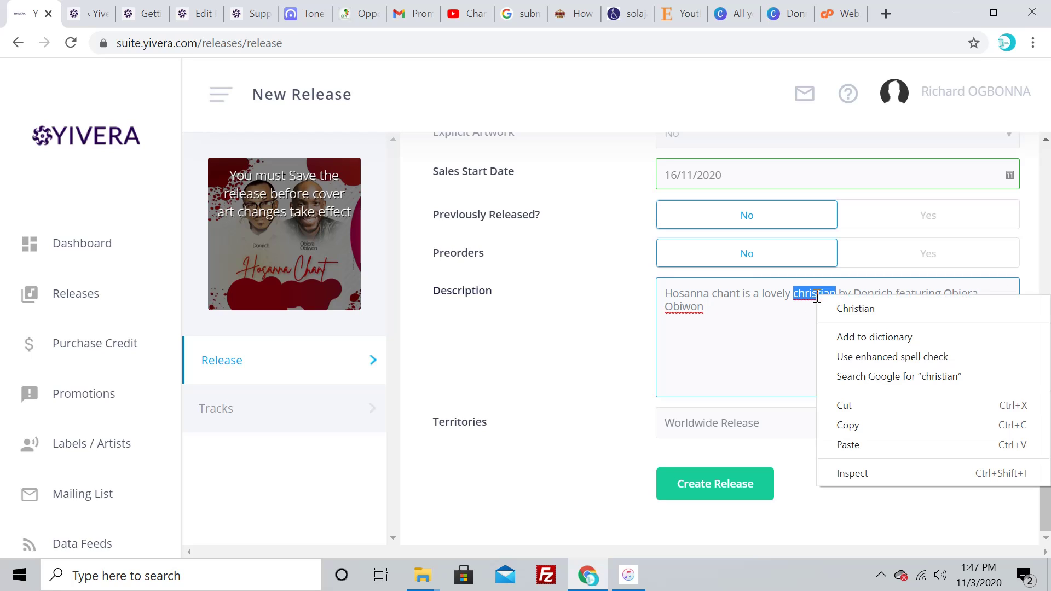
{"action": "left_click", "coordinate": [841, 321]}
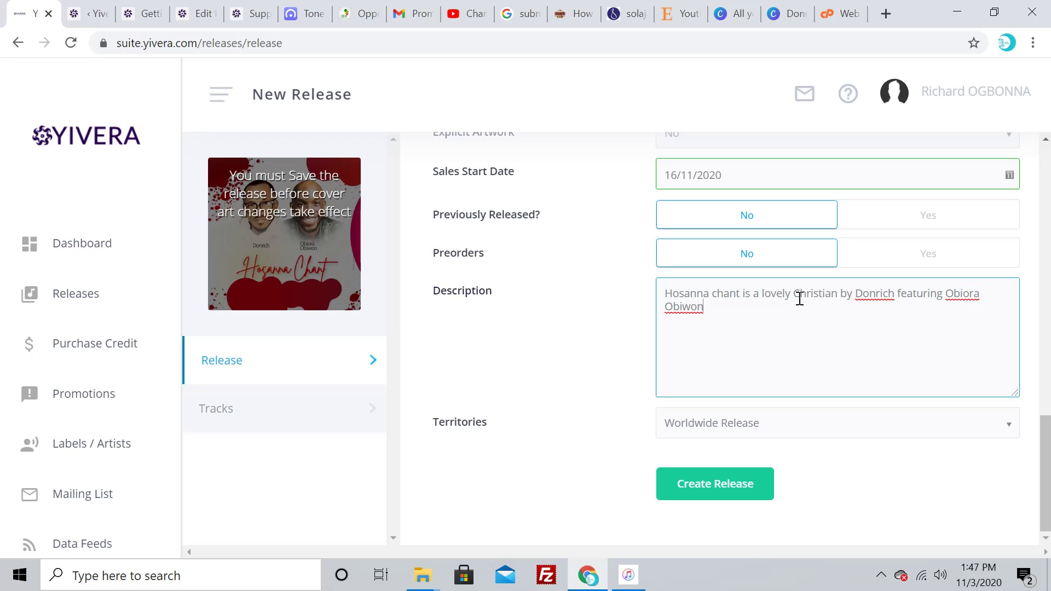
{"action": "left_click", "coordinate": [728, 309]}
{"action": "type", "text": "."}
{"action": "left_click", "coordinate": [840, 296]}
{"action": "type", "text": "music"}
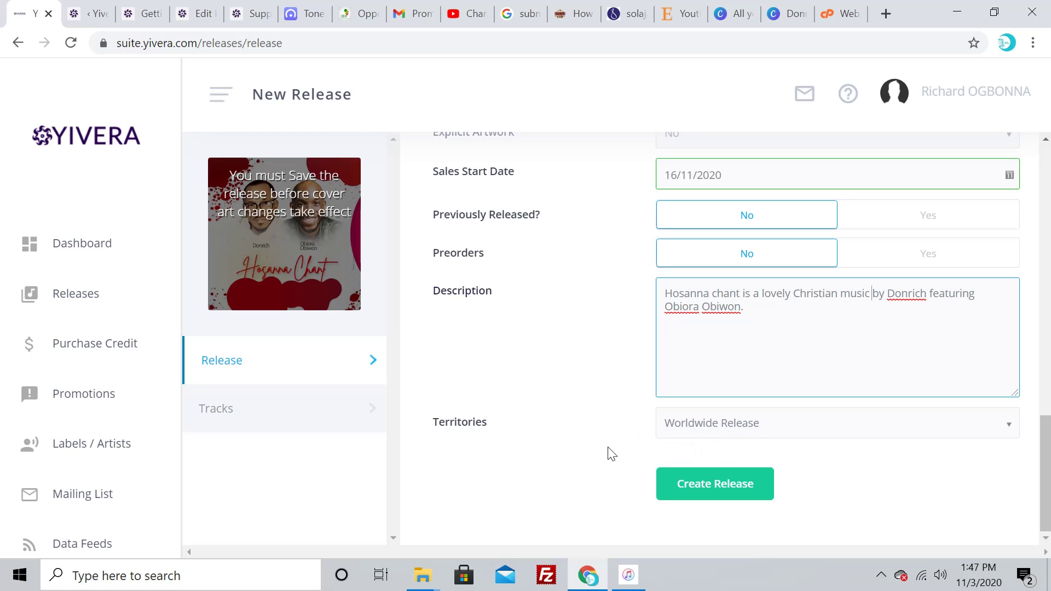
Create the release and review its saved details through to the description and territories.
{"action": "left_click", "coordinate": [727, 496]}
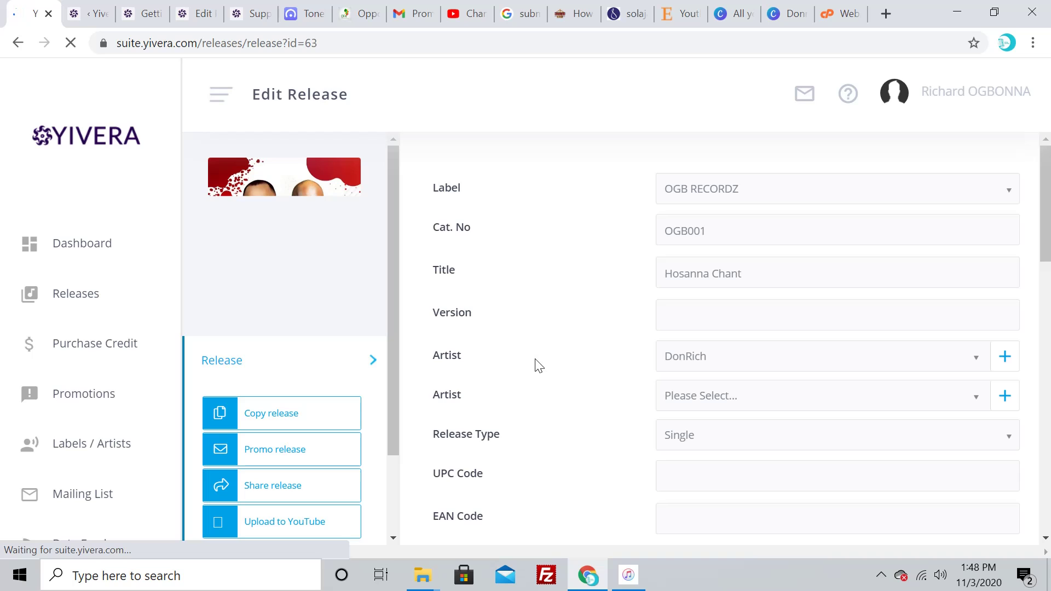
{"action": "scroll", "coordinate": [299, 462], "scroll_direction": "down", "scroll_amount": 2}
{"action": "scroll", "coordinate": [298, 461], "scroll_direction": "down", "scroll_amount": 1}
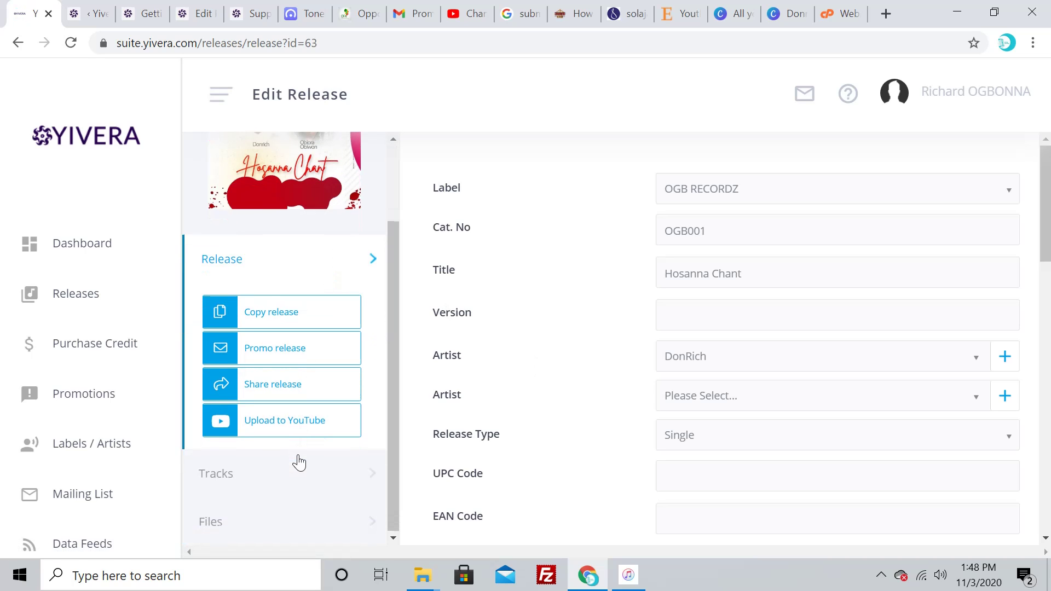
{"action": "scroll", "coordinate": [827, 350], "scroll_direction": "down", "scroll_amount": 12}
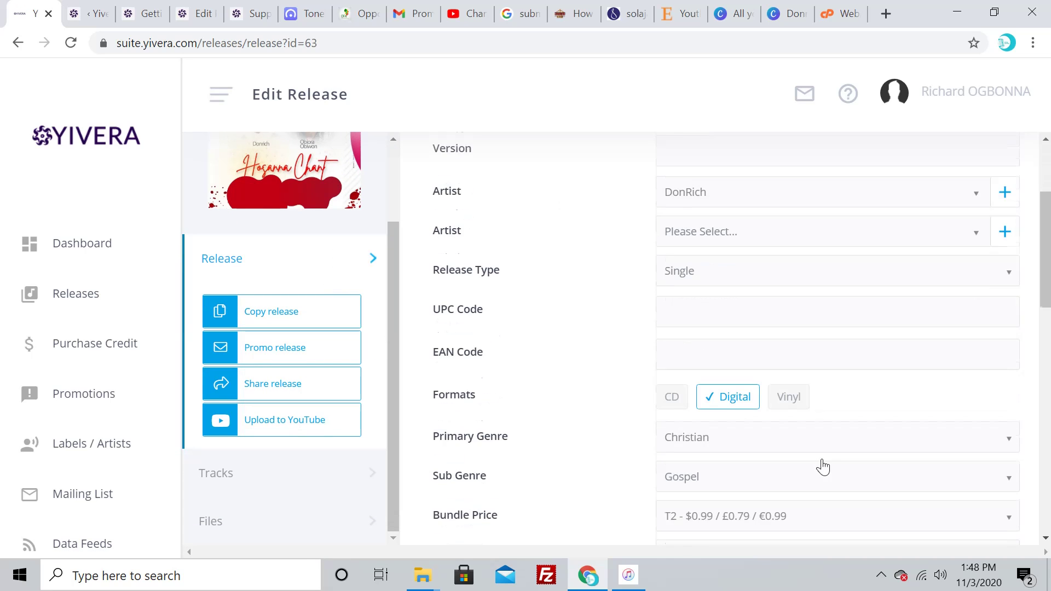
{"action": "scroll", "coordinate": [772, 351], "scroll_direction": "down", "scroll_amount": 1}
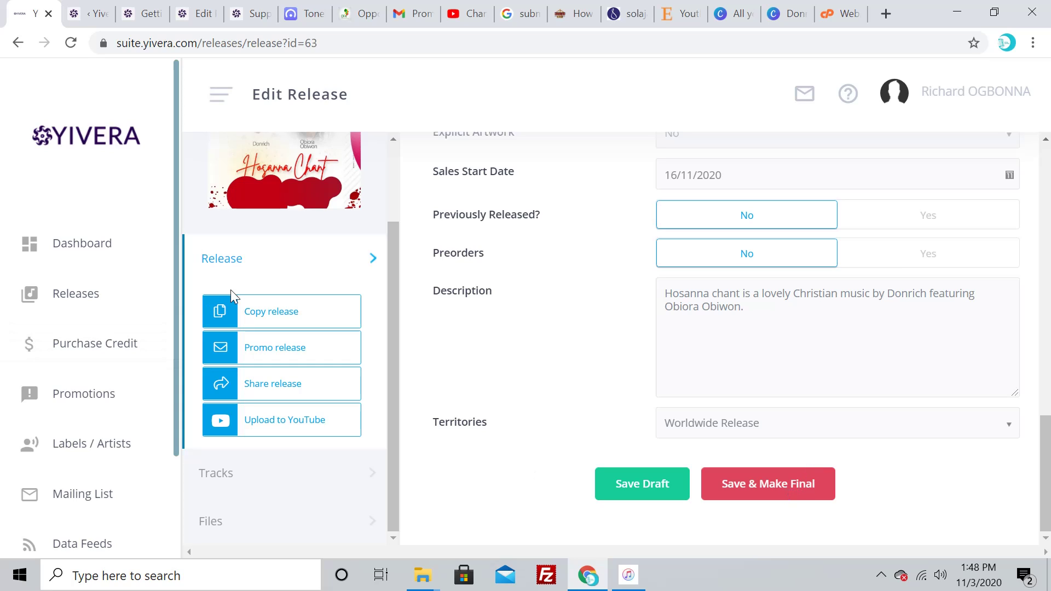
Add a new track to the release, title it "Hosanna Chant" and leave its mix name blank.
{"action": "left_click", "coordinate": [267, 480]}
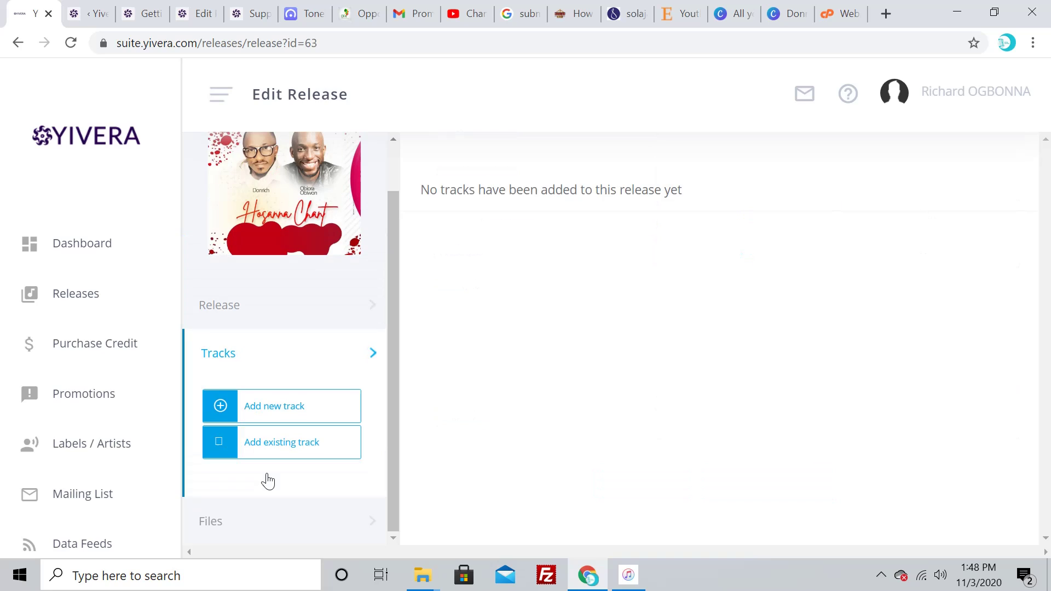
{"action": "left_click", "coordinate": [261, 406]}
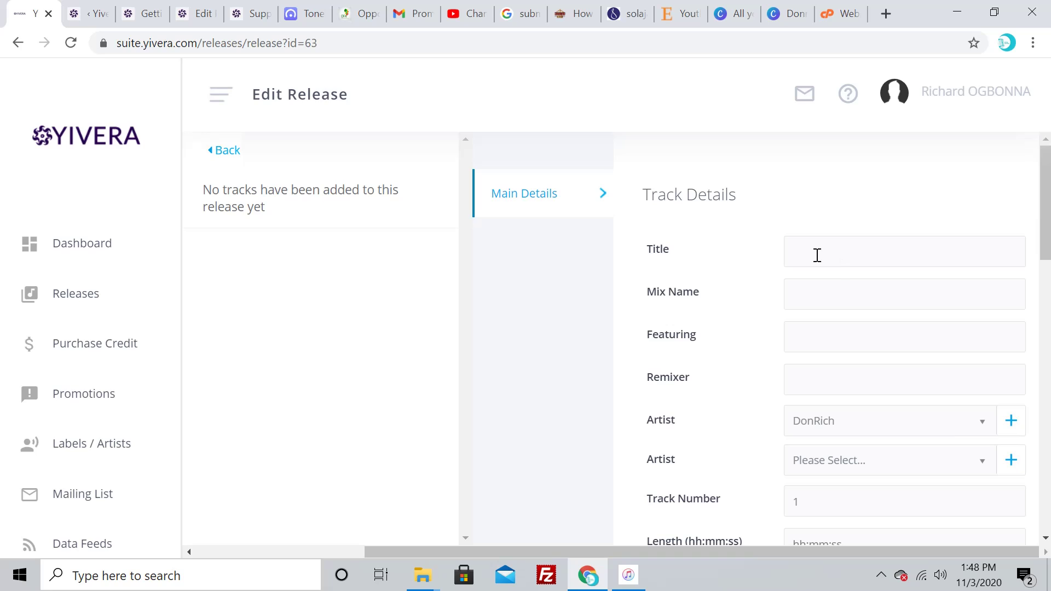
{"action": "left_click", "coordinate": [826, 254]}
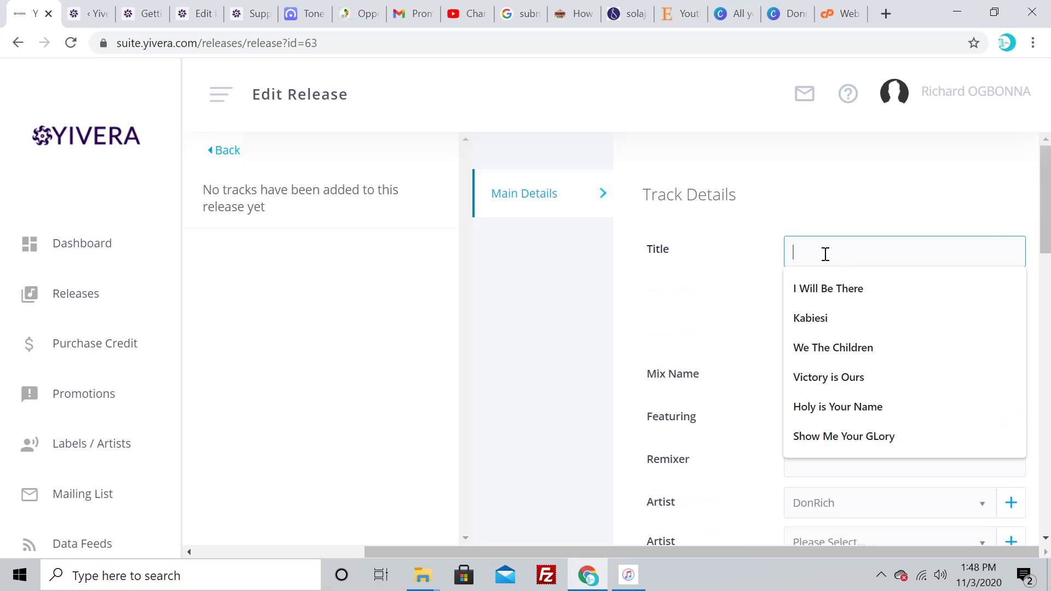
{"action": "type", "text": "Hos"}
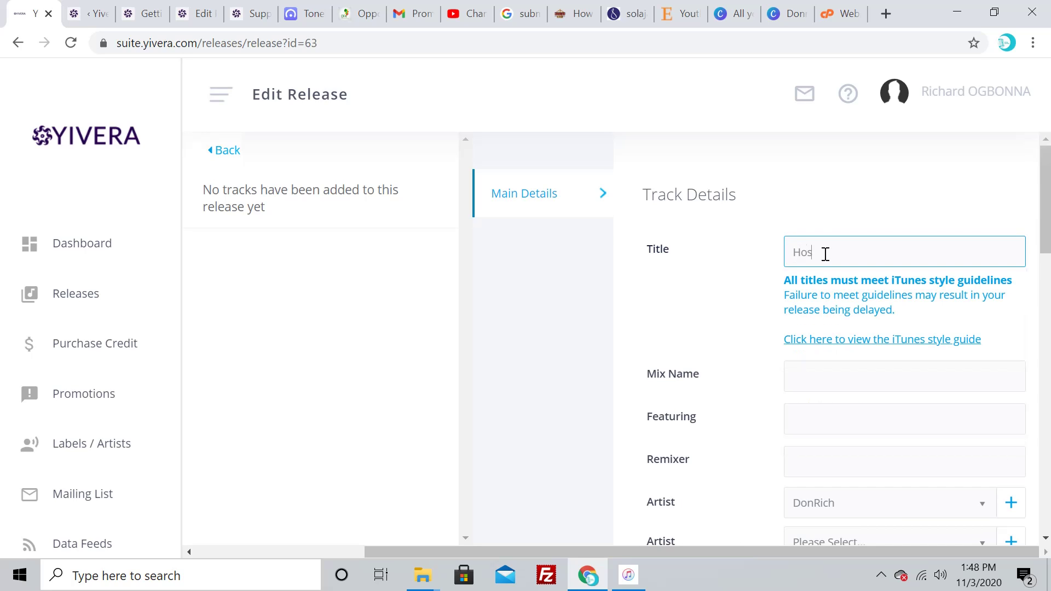
{"action": "type", "text": "anna Chant"}
{"action": "left_click", "coordinate": [764, 300]}
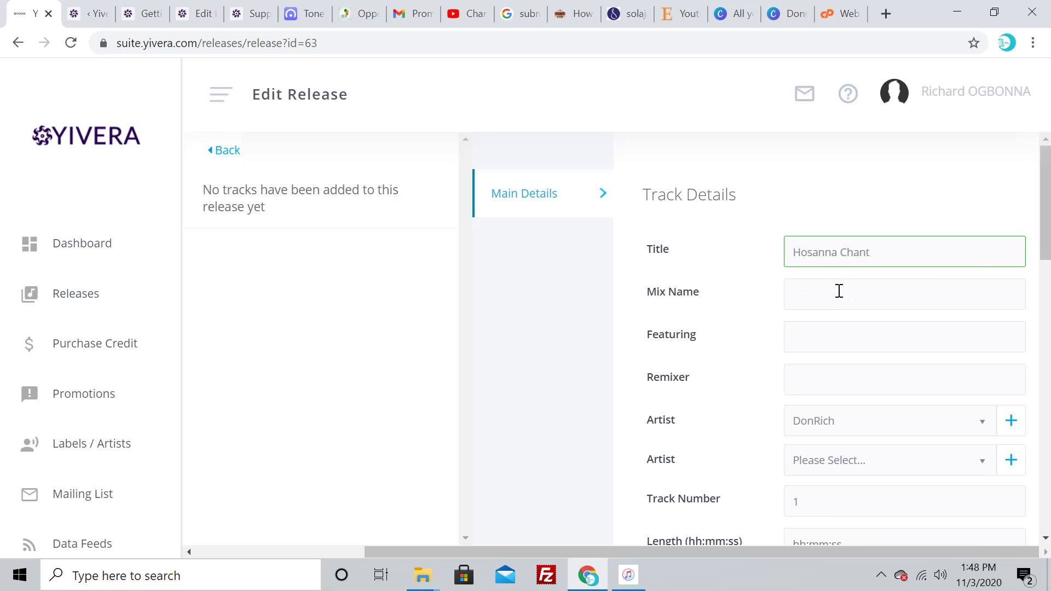
{"action": "left_click", "coordinate": [817, 294]}
{"action": "left_click", "coordinate": [733, 329]}
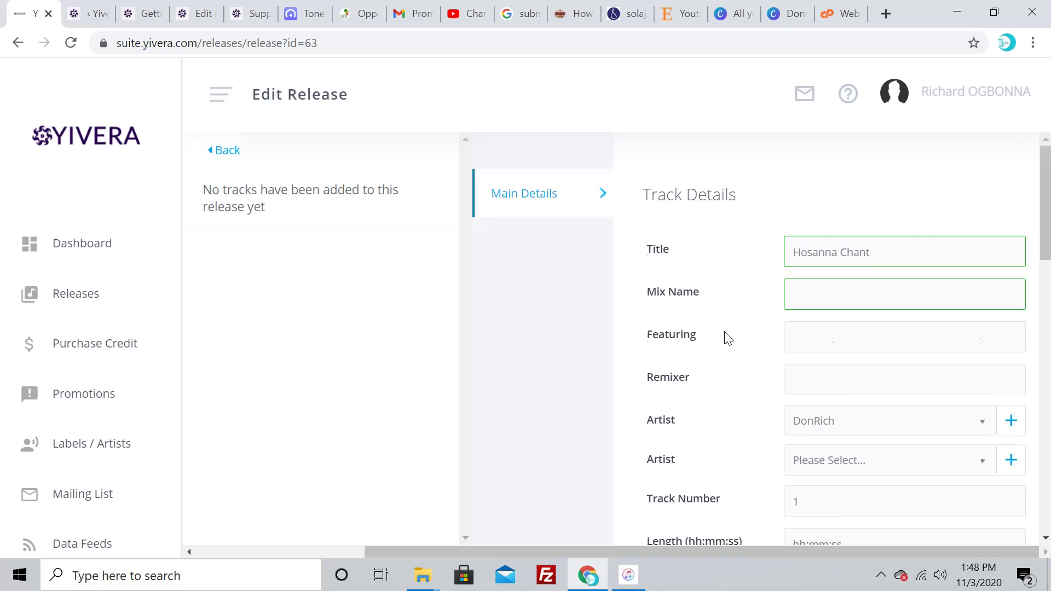
Enter the featured artist's name in the track's Featuring field.
{"action": "scroll", "coordinate": [709, 296], "scroll_direction": "down", "scroll_amount": 1}
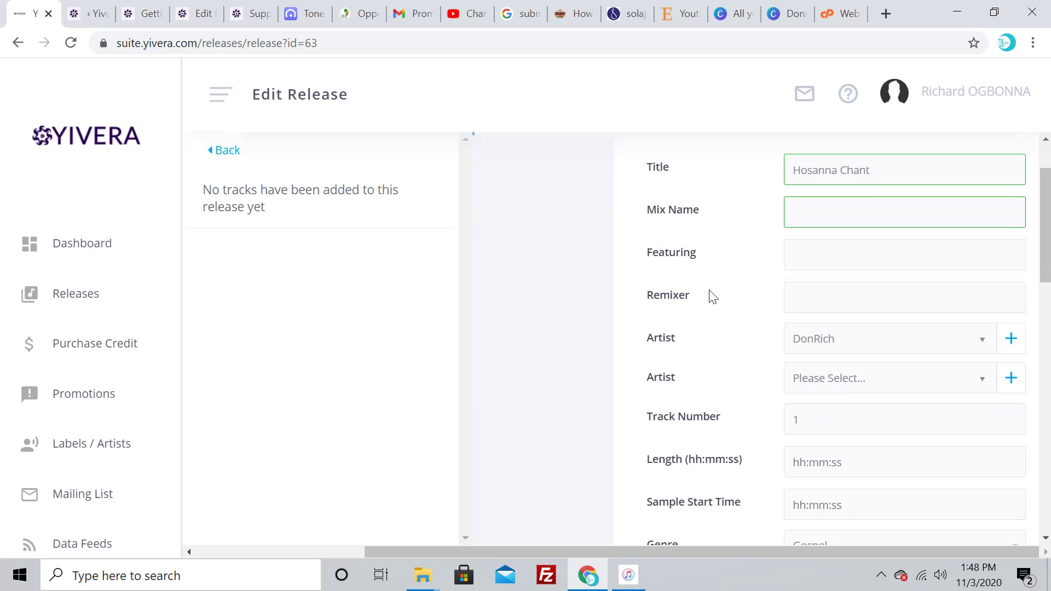
{"action": "left_click", "coordinate": [820, 258]}
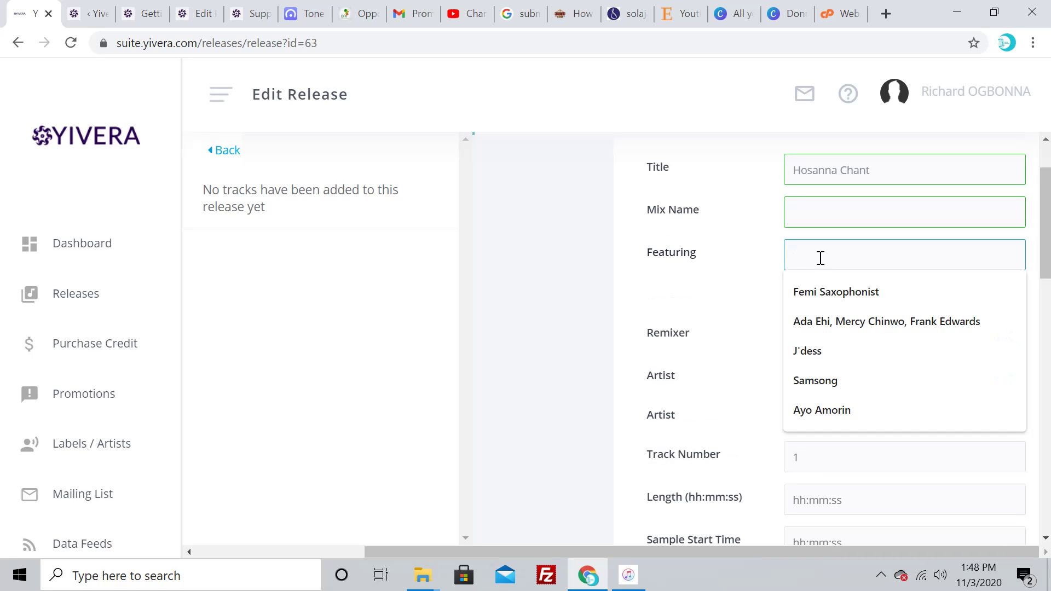
{"action": "type", "text": "Obior"}
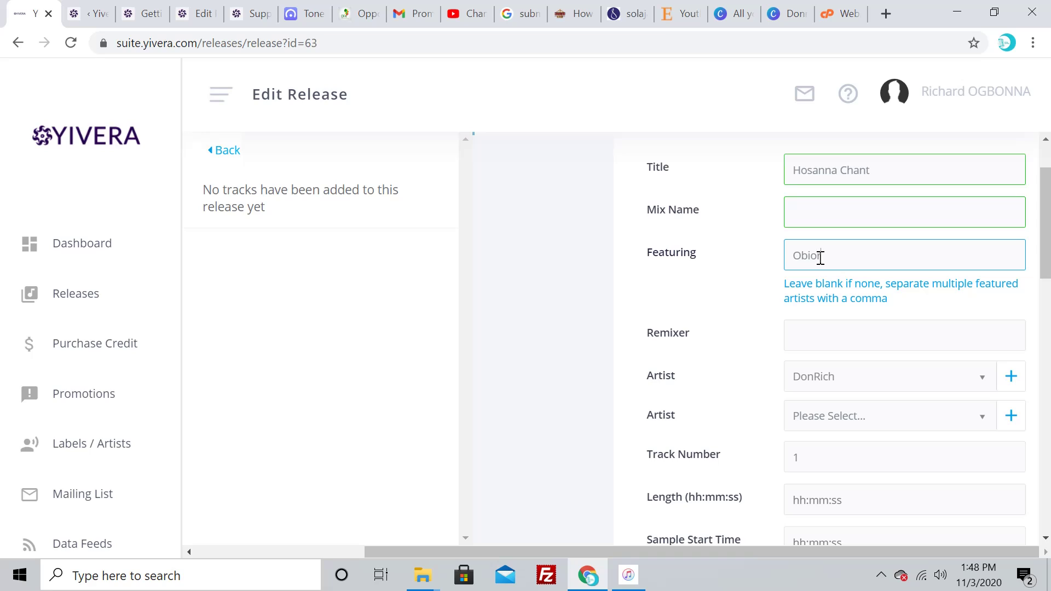
{"action": "type", "text": "a Obiwon"}
{"action": "left_click", "coordinate": [738, 297]}
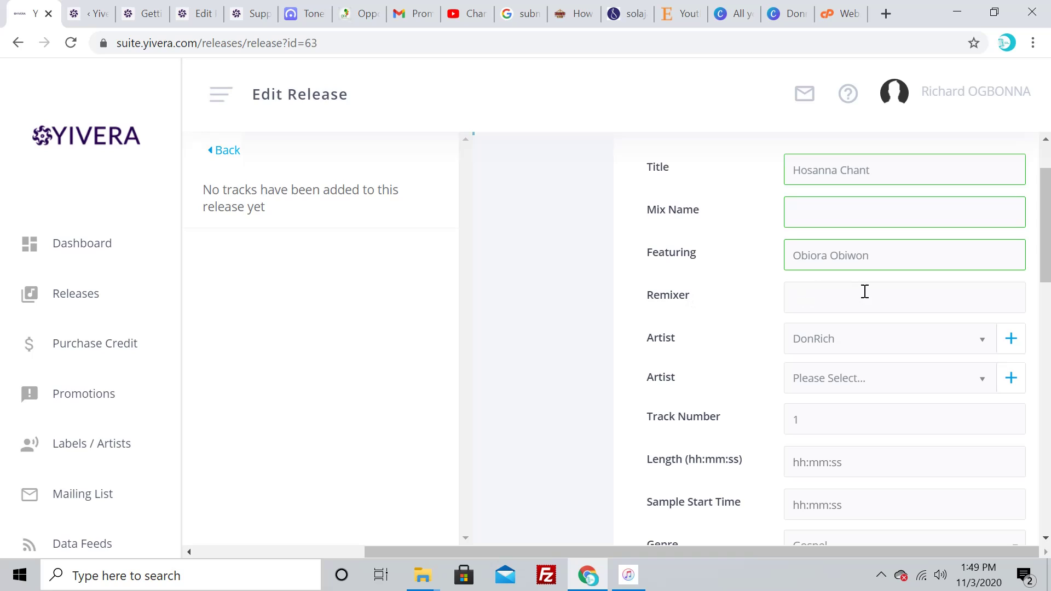
Generate an ISRC code for the track and set Instrumental to No.
{"action": "scroll", "coordinate": [788, 313], "scroll_direction": "down", "scroll_amount": 1}
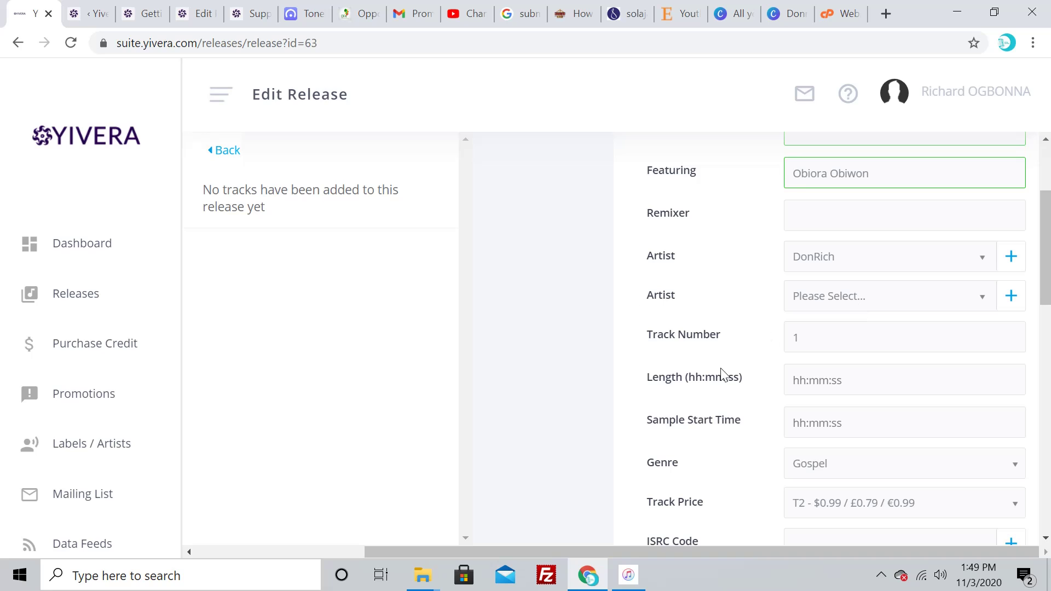
{"action": "scroll", "coordinate": [772, 320], "scroll_direction": "down", "scroll_amount": 1}
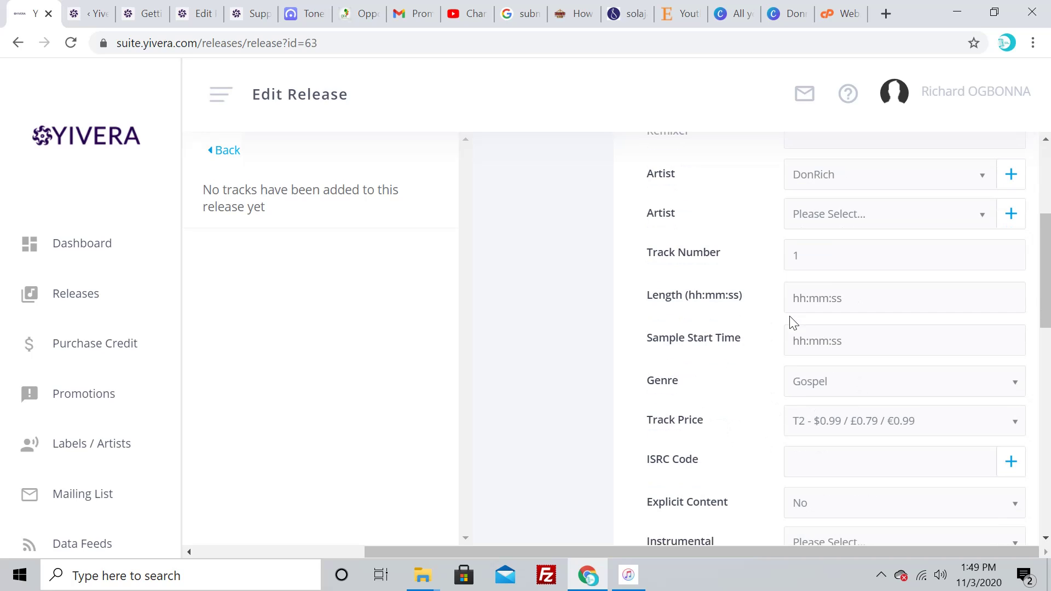
{"action": "scroll", "coordinate": [737, 396], "scroll_direction": "down", "scroll_amount": 1}
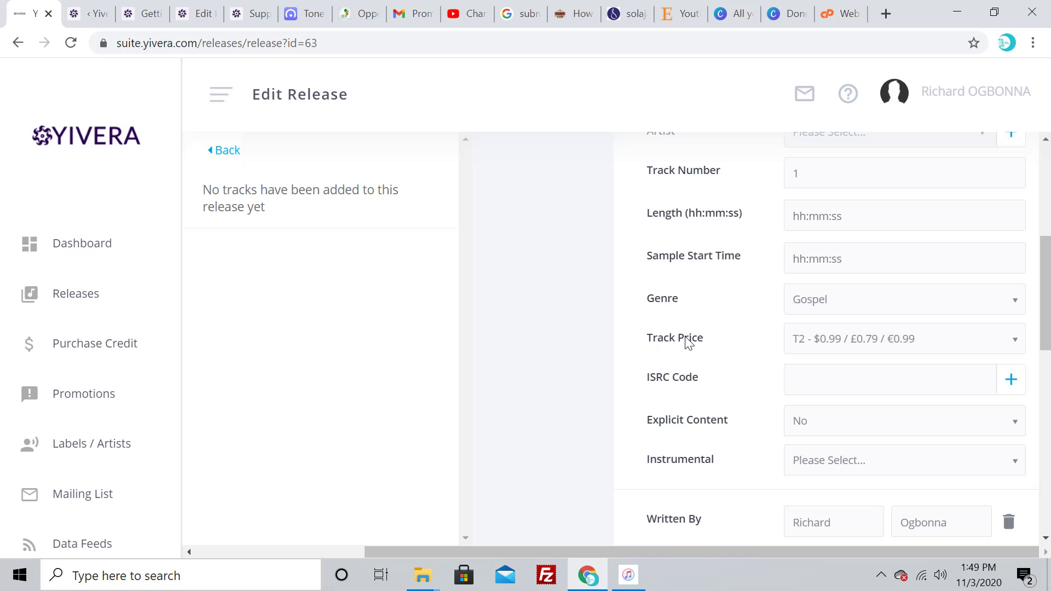
{"action": "scroll", "coordinate": [761, 359], "scroll_direction": "down", "scroll_amount": 1}
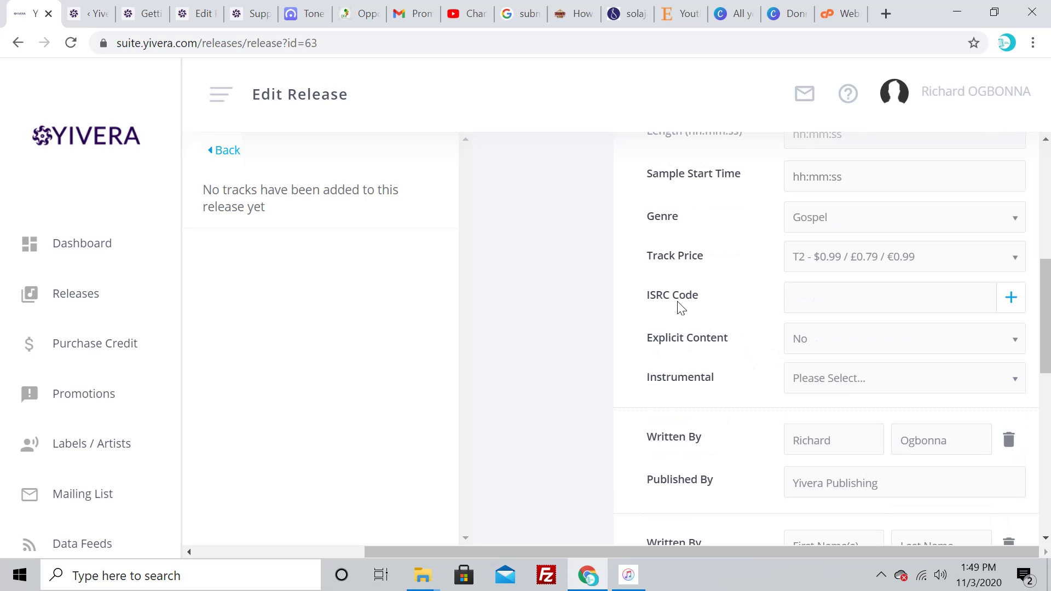
{"action": "left_click", "coordinate": [1011, 298]}
{"action": "scroll", "coordinate": [756, 399], "scroll_direction": "down", "scroll_amount": 1}
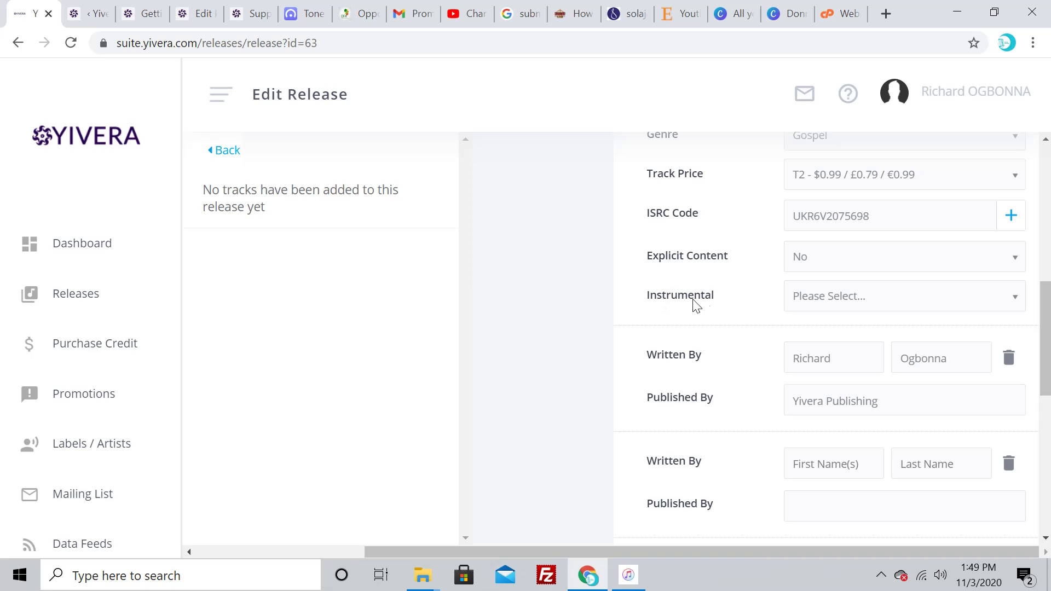
{"action": "left_click", "coordinate": [834, 300]}
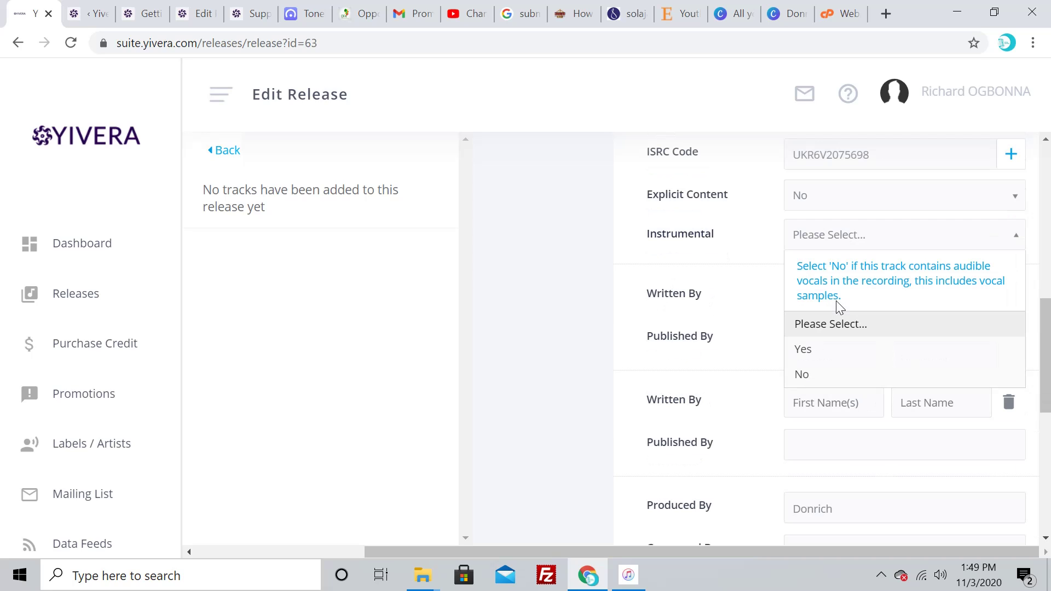
{"action": "left_click", "coordinate": [836, 375]}
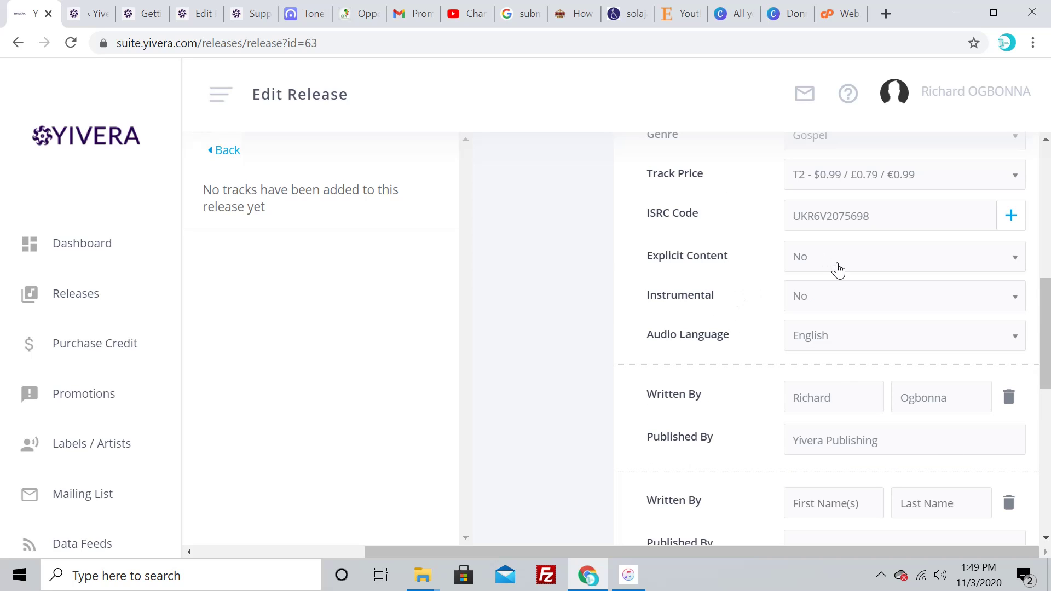
Copy the composer's name from Composed By into the track's Lyricist(s) field.
{"action": "scroll", "coordinate": [704, 346], "scroll_direction": "down", "scroll_amount": 1}
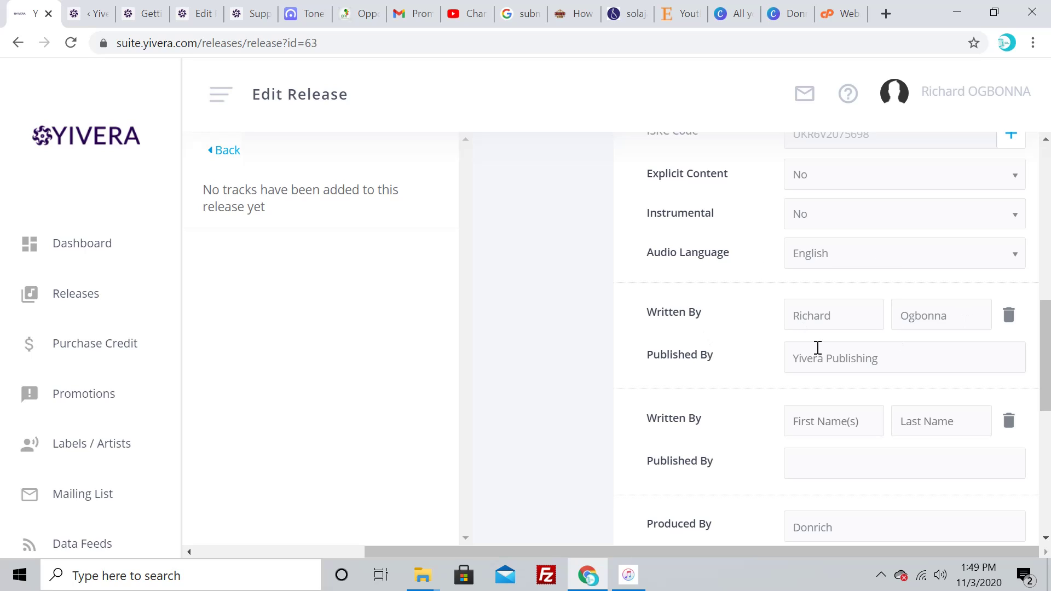
{"action": "scroll", "coordinate": [896, 372], "scroll_direction": "down", "scroll_amount": 2}
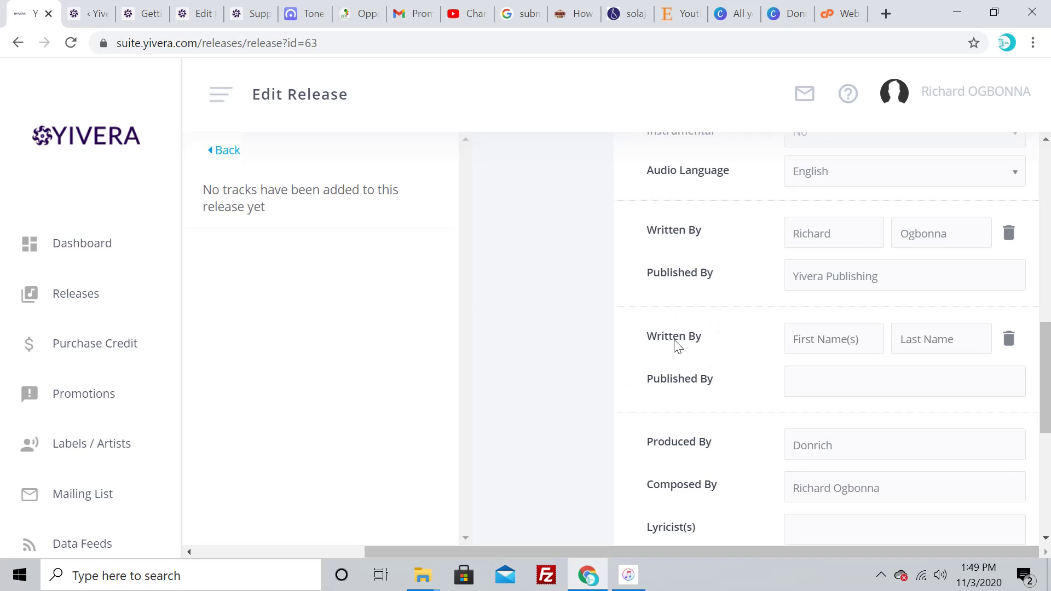
{"action": "scroll", "coordinate": [684, 368], "scroll_direction": "down", "scroll_amount": 3}
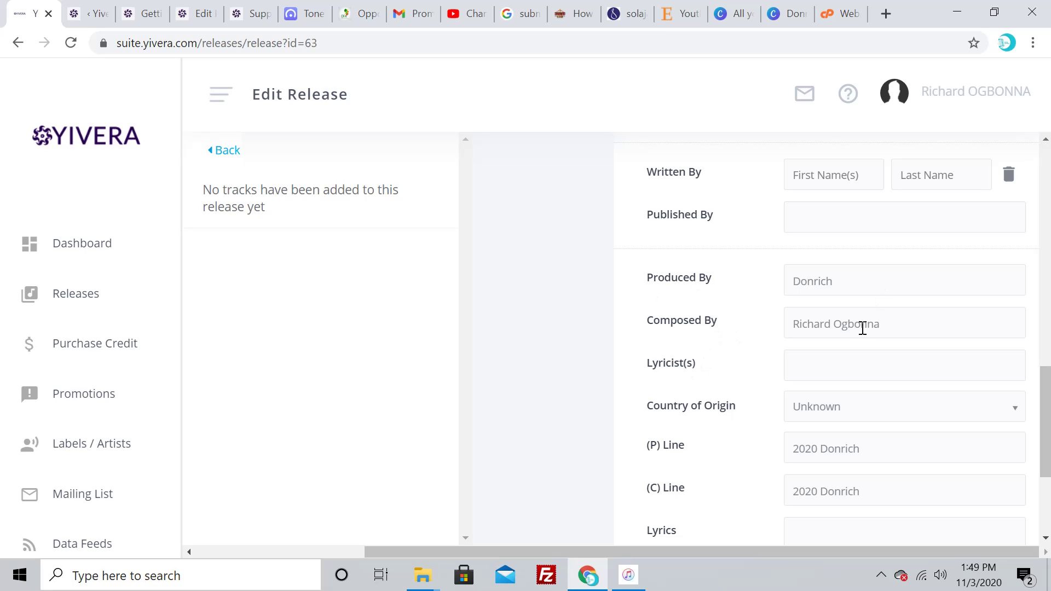
{"action": "left_click_drag", "start_coordinate": [883, 324], "coordinate": [777, 327]}
{"action": "key", "text": "ctrl+c"}
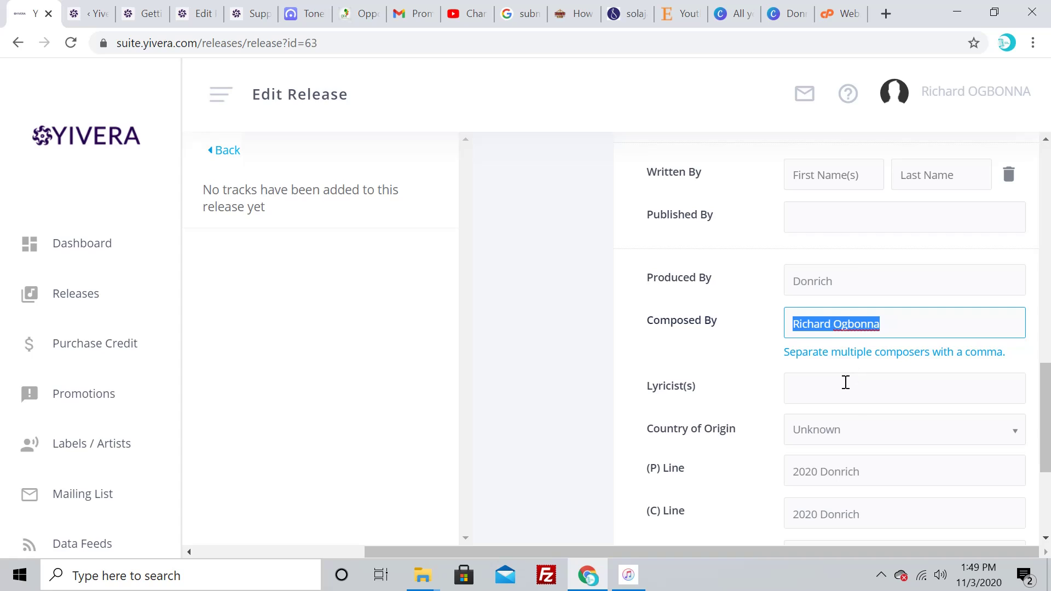
{"action": "left_click", "coordinate": [844, 382]}
{"action": "key", "text": "ctrl+v"}
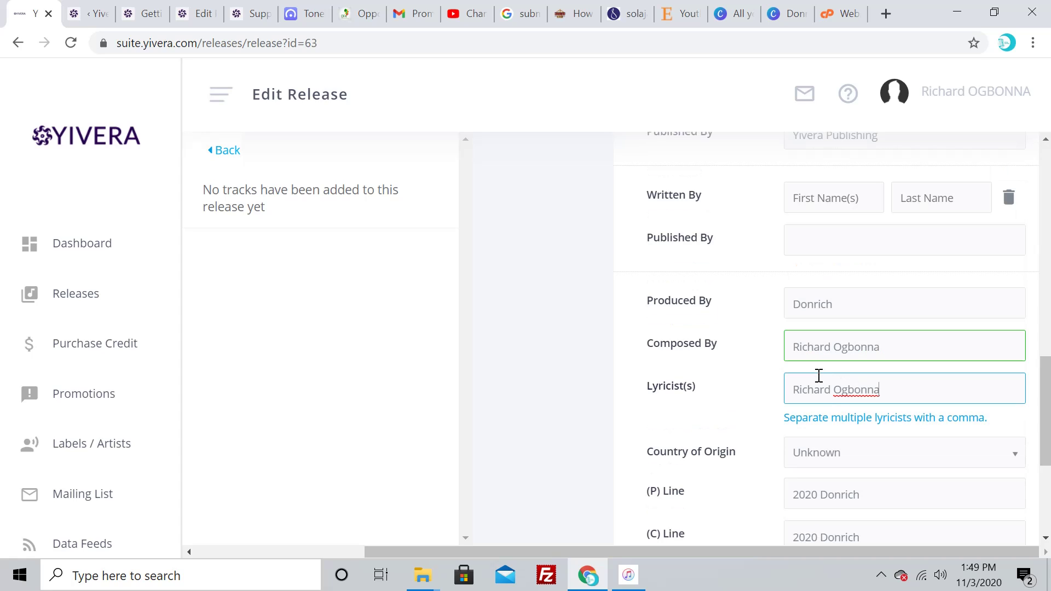
{"action": "left_click", "coordinate": [745, 347]}
Set the track's country of origin to Nigeria, leave the lyrics blank and save the track.
{"action": "scroll", "coordinate": [927, 276], "scroll_direction": "down", "scroll_amount": 2}
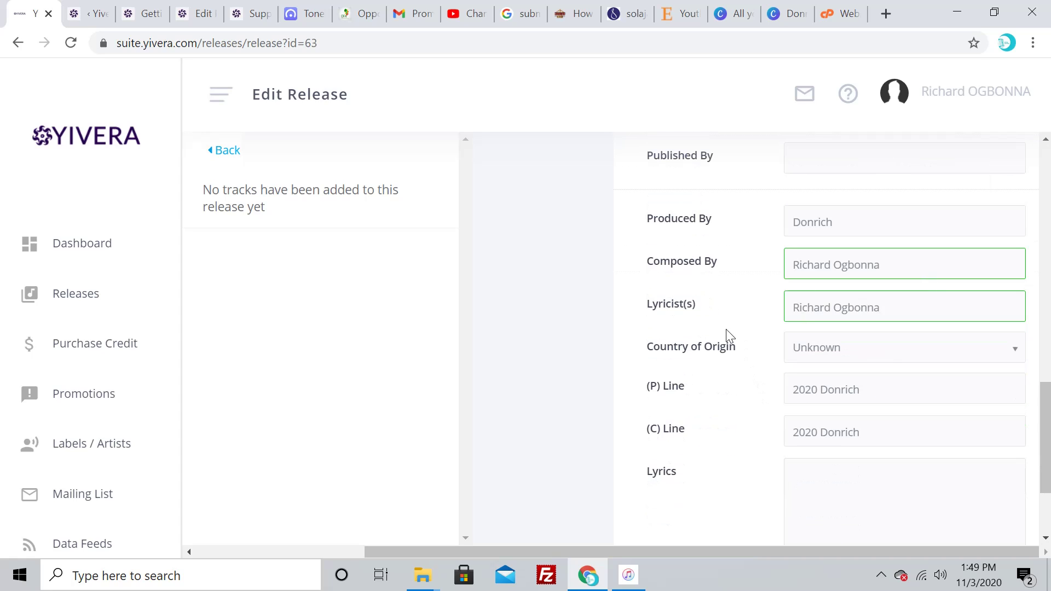
{"action": "left_click", "coordinate": [842, 359]}
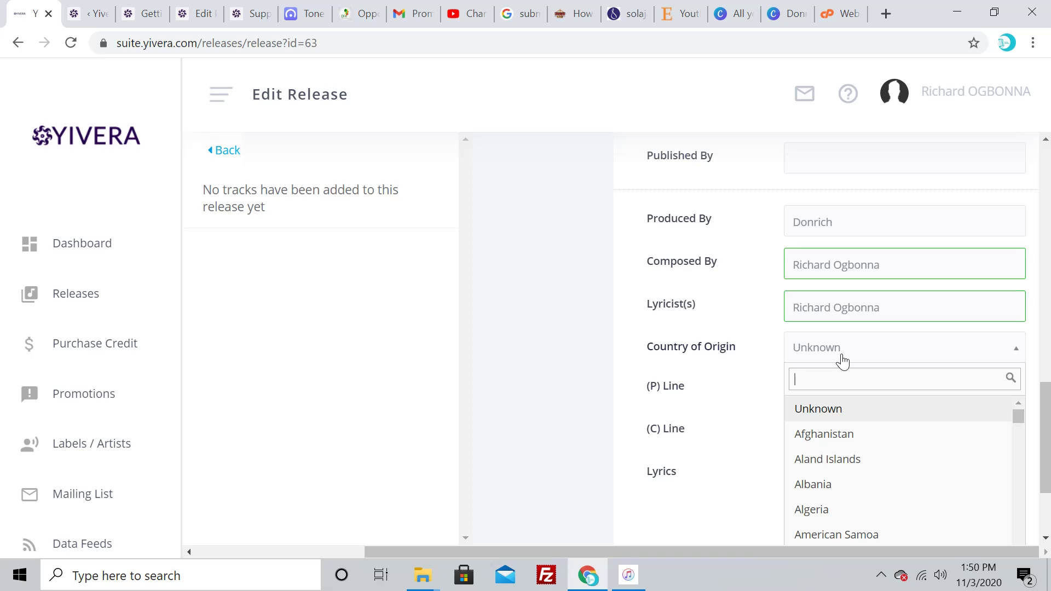
{"action": "type", "text": "ni"}
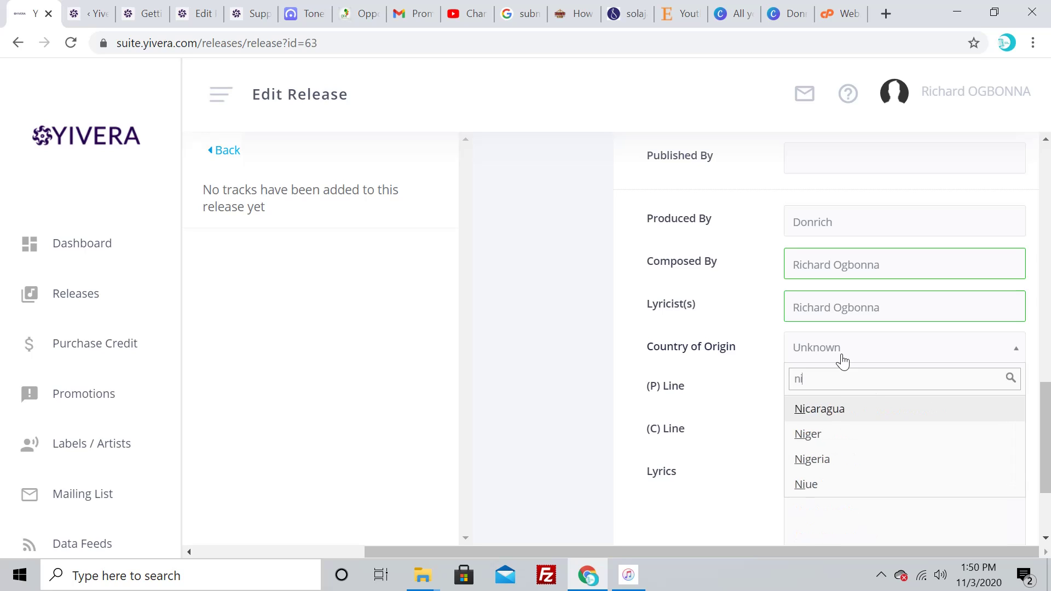
{"action": "left_click", "coordinate": [848, 460]}
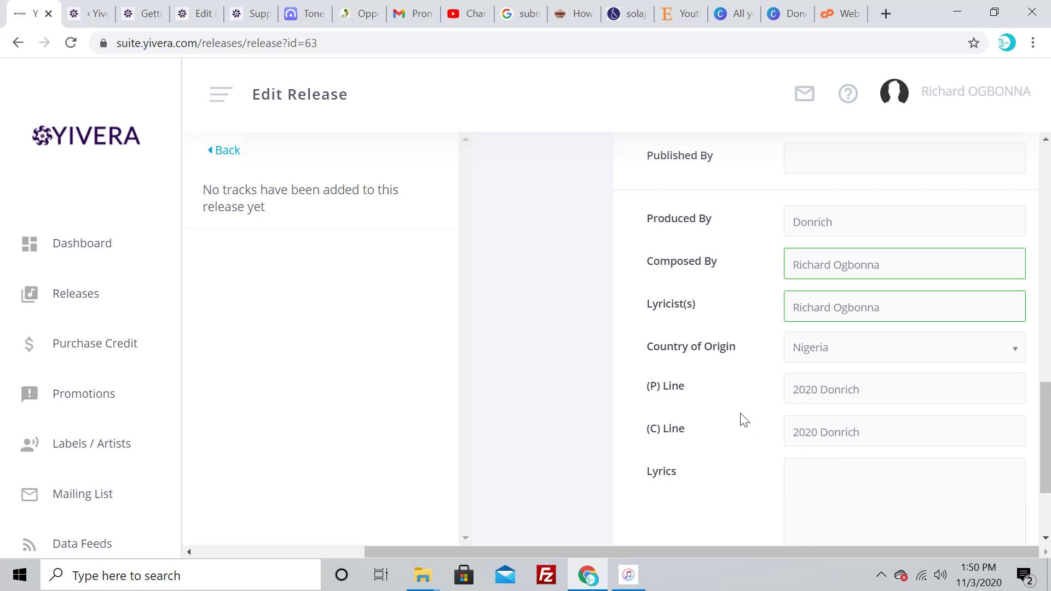
{"action": "scroll", "coordinate": [744, 420], "scroll_direction": "down", "scroll_amount": 3}
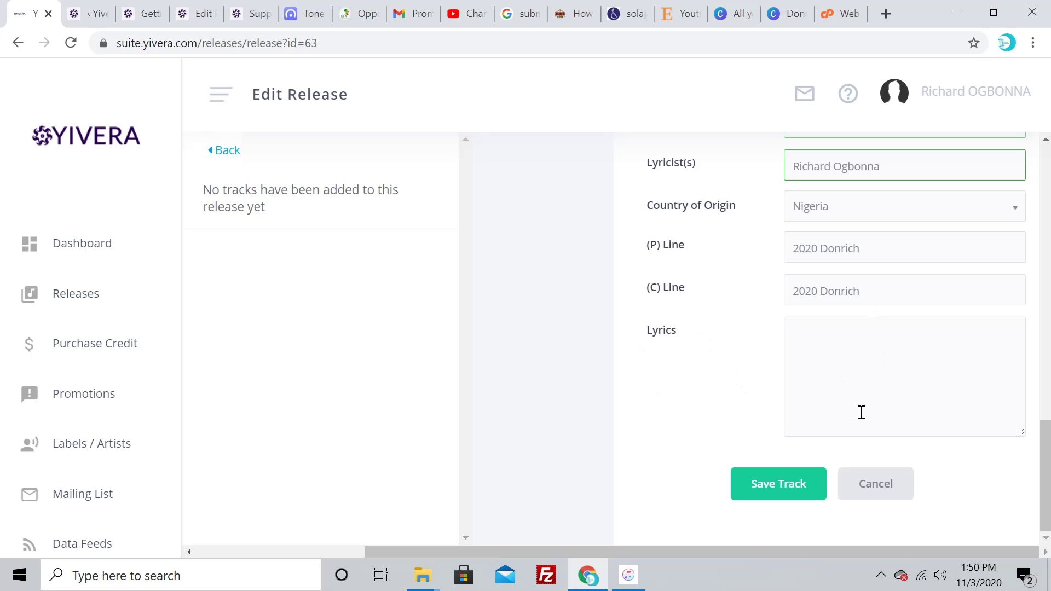
{"action": "left_click", "coordinate": [790, 484]}
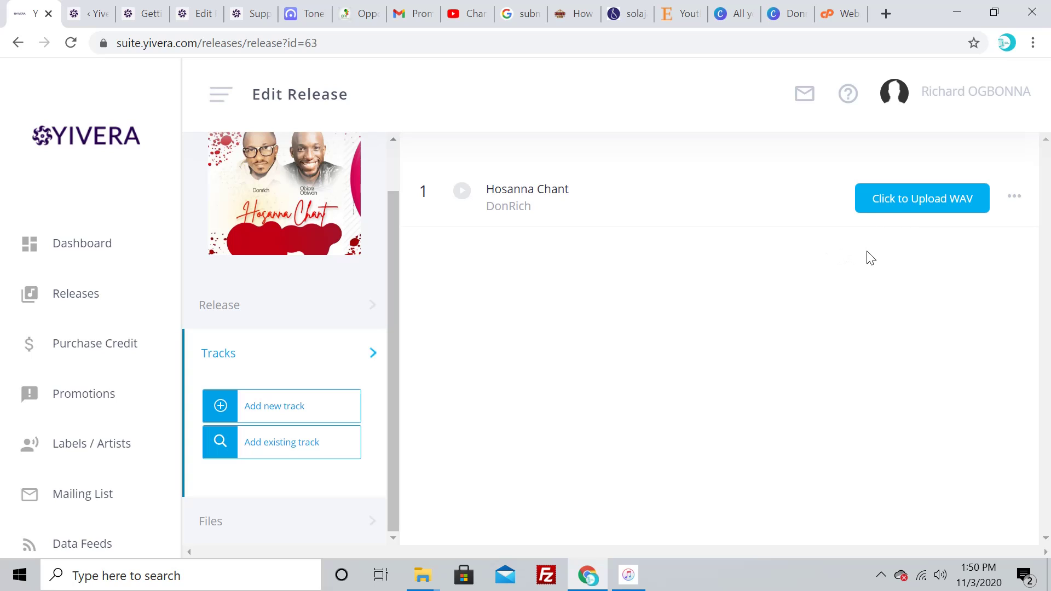
Start the WAV upload for the Hosanna Chant track and browse to the Music folder under This PC.
{"action": "left_click", "coordinate": [899, 212]}
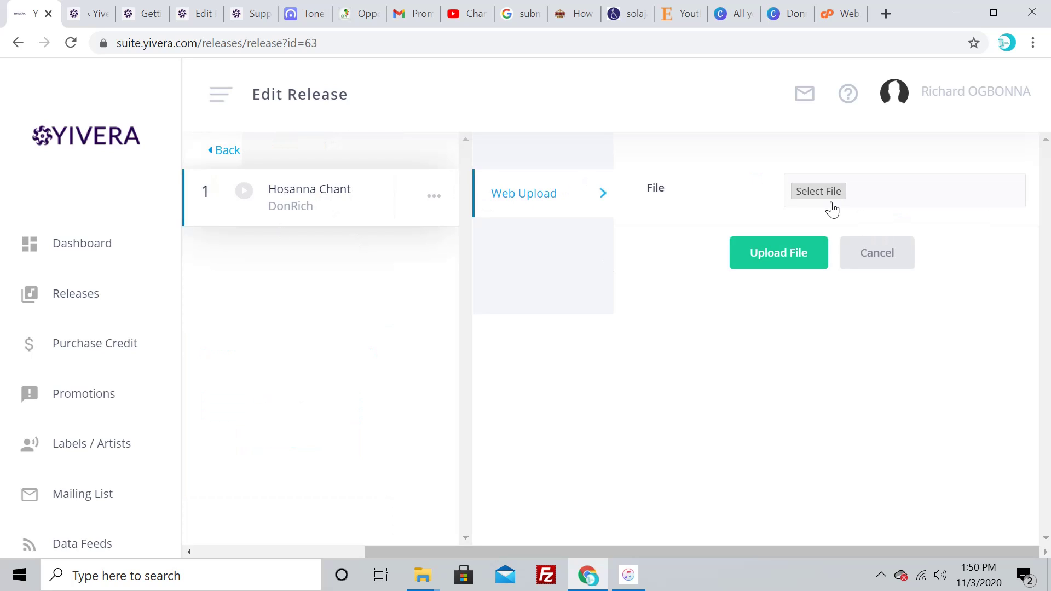
{"action": "left_click", "coordinate": [815, 203]}
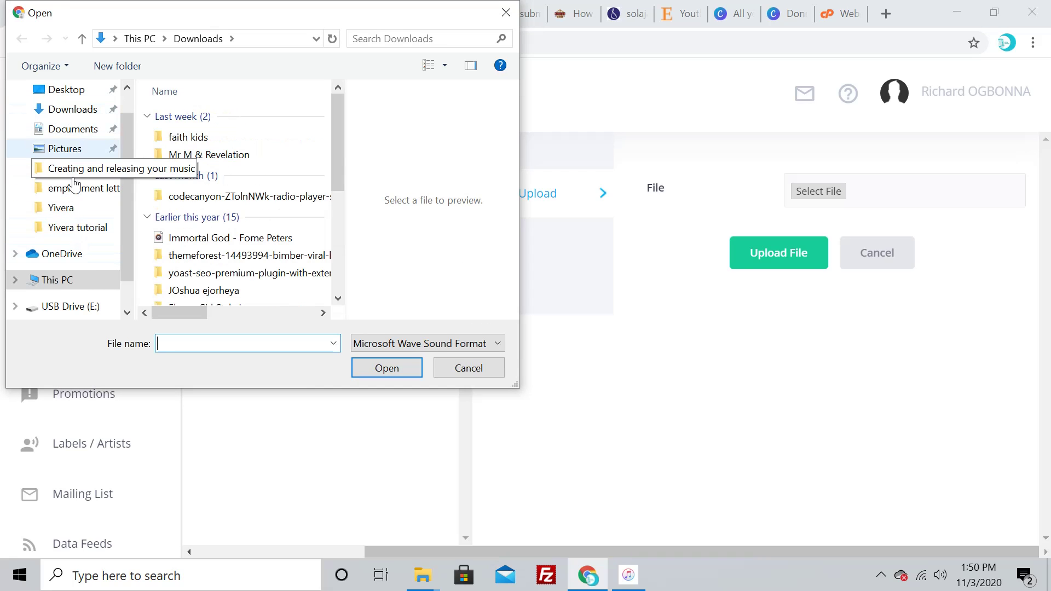
{"action": "scroll", "coordinate": [64, 246], "scroll_direction": "down", "scroll_amount": 1}
{"action": "left_click", "coordinate": [96, 259]}
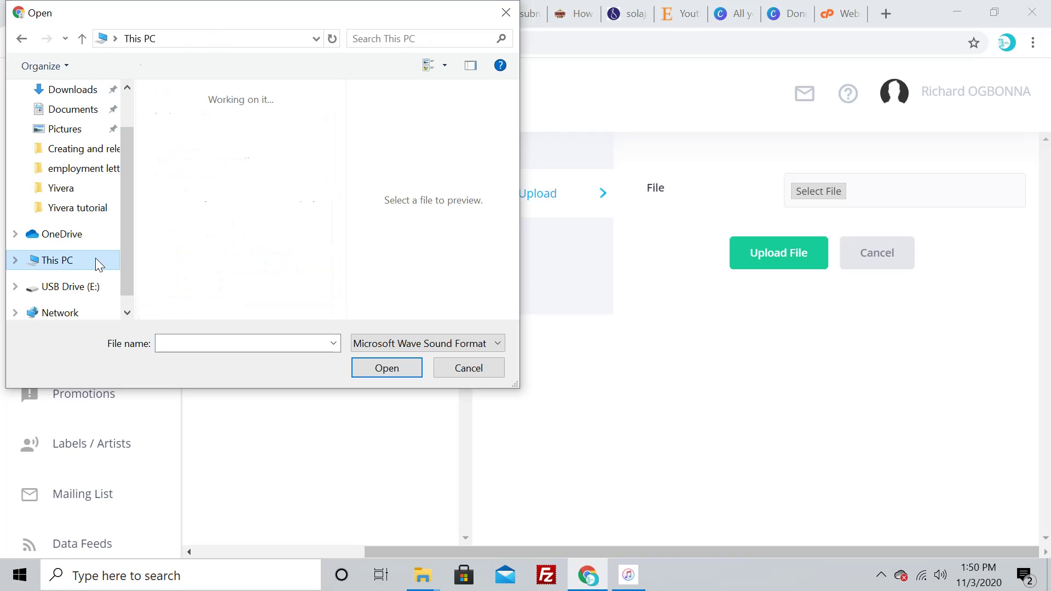
{"action": "scroll", "coordinate": [236, 197], "scroll_direction": "down", "scroll_amount": 5}
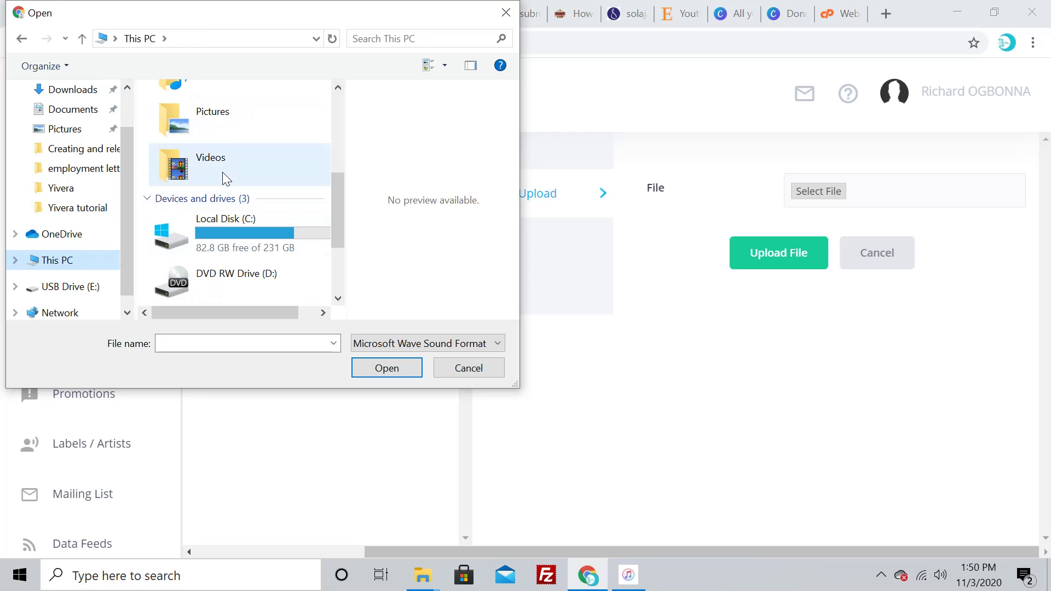
{"action": "scroll", "coordinate": [244, 130], "scroll_direction": "up", "scroll_amount": 3}
{"action": "left_click", "coordinate": [219, 207]}
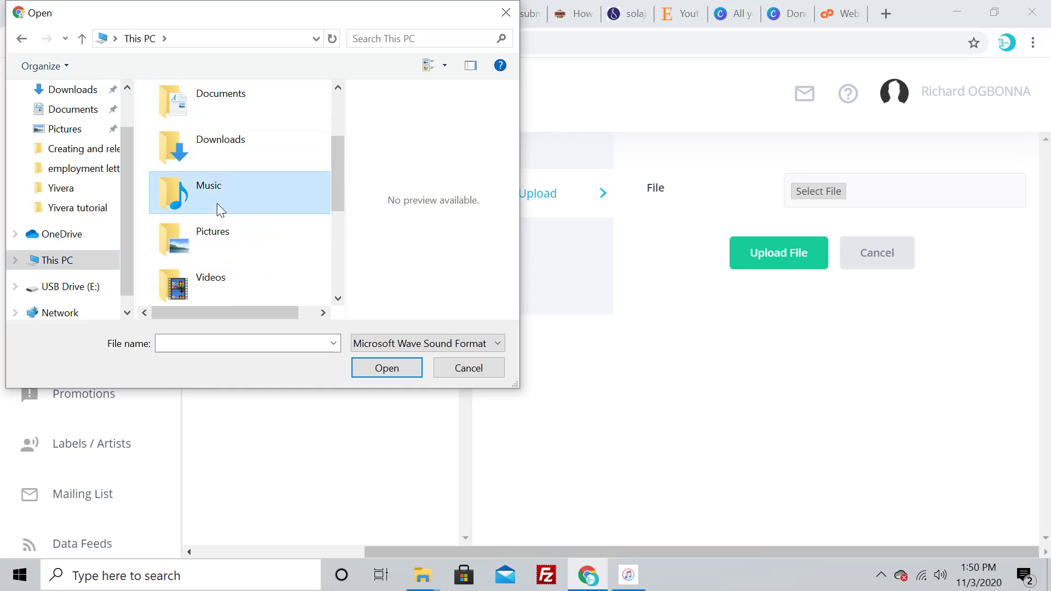
{"action": "double_click", "coordinate": [268, 198]}
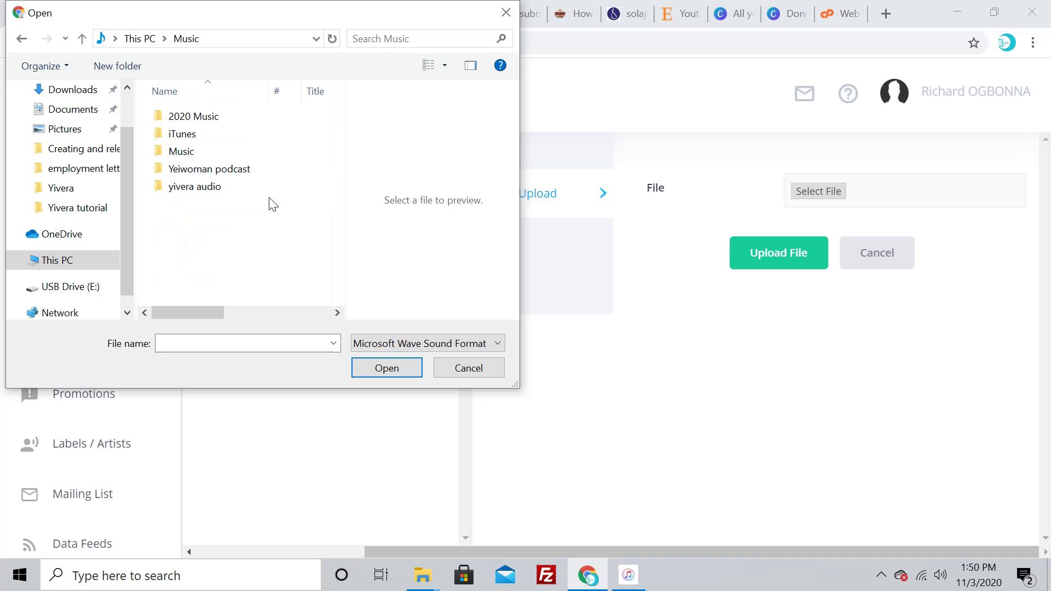
Choose Hosanna Chant.wav from iTunes > iTunes Media > Music > Donrich > Hosanna Chant and upload it to the track.
{"action": "left_click", "coordinate": [209, 136]}
{"action": "double_click", "coordinate": [208, 136]}
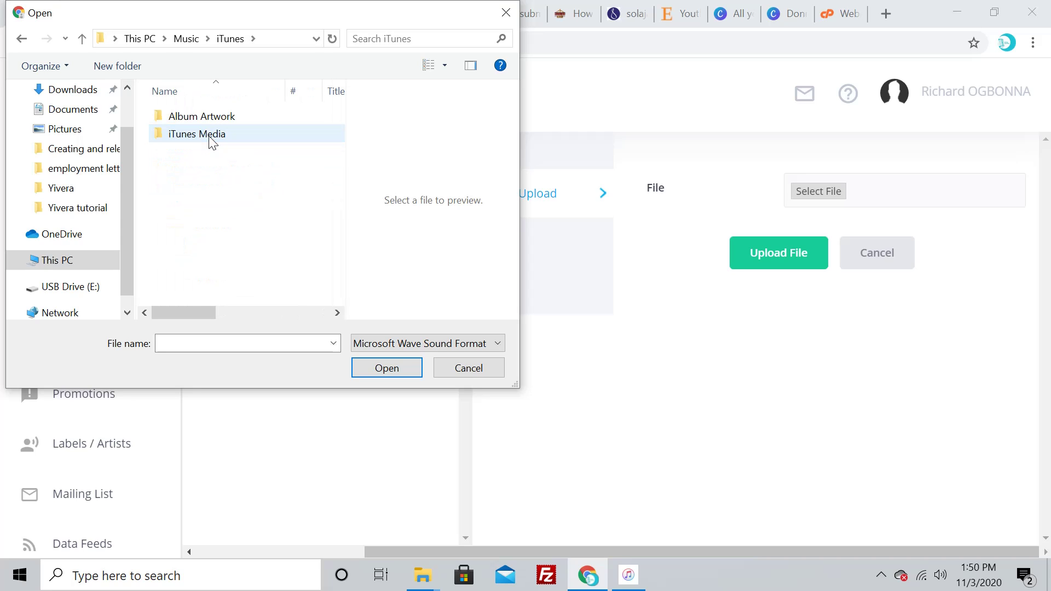
{"action": "double_click", "coordinate": [211, 136]}
{"action": "left_click", "coordinate": [213, 152]}
{"action": "double_click", "coordinate": [217, 156]}
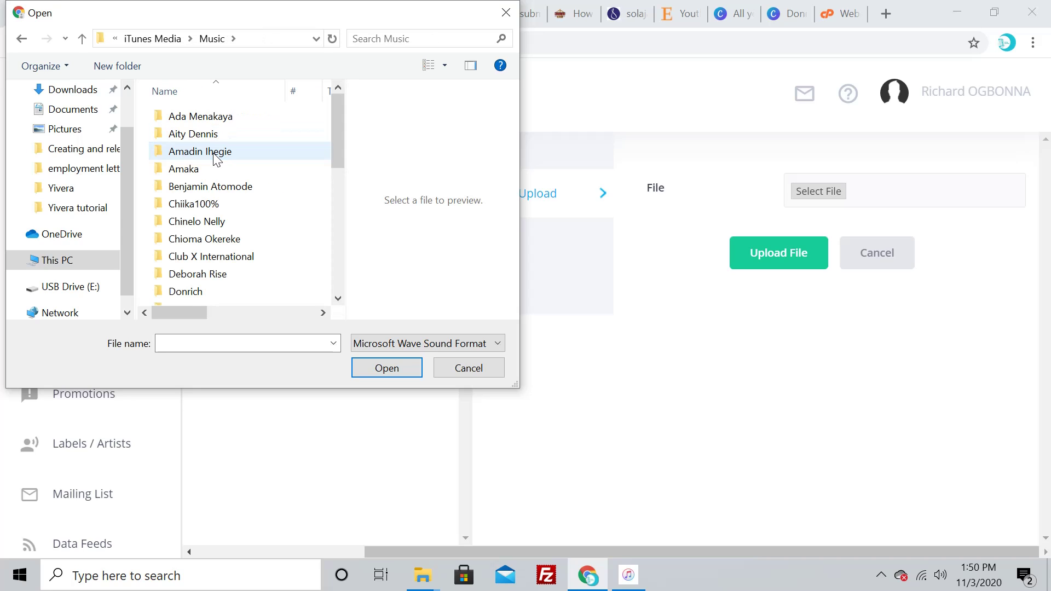
{"action": "double_click", "coordinate": [214, 290]}
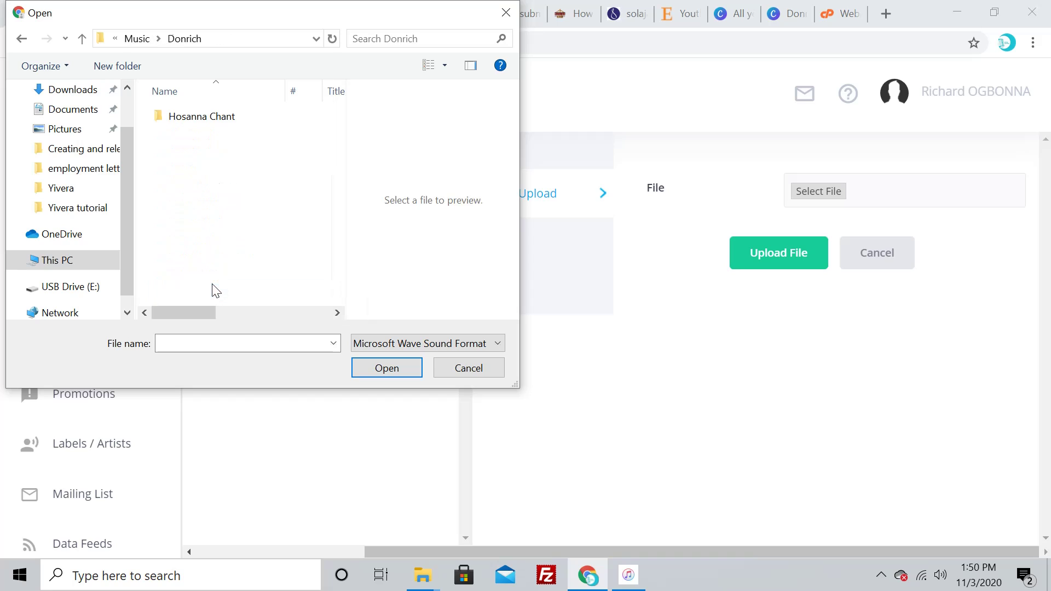
{"action": "left_click", "coordinate": [223, 124]}
{"action": "double_click", "coordinate": [224, 125]}
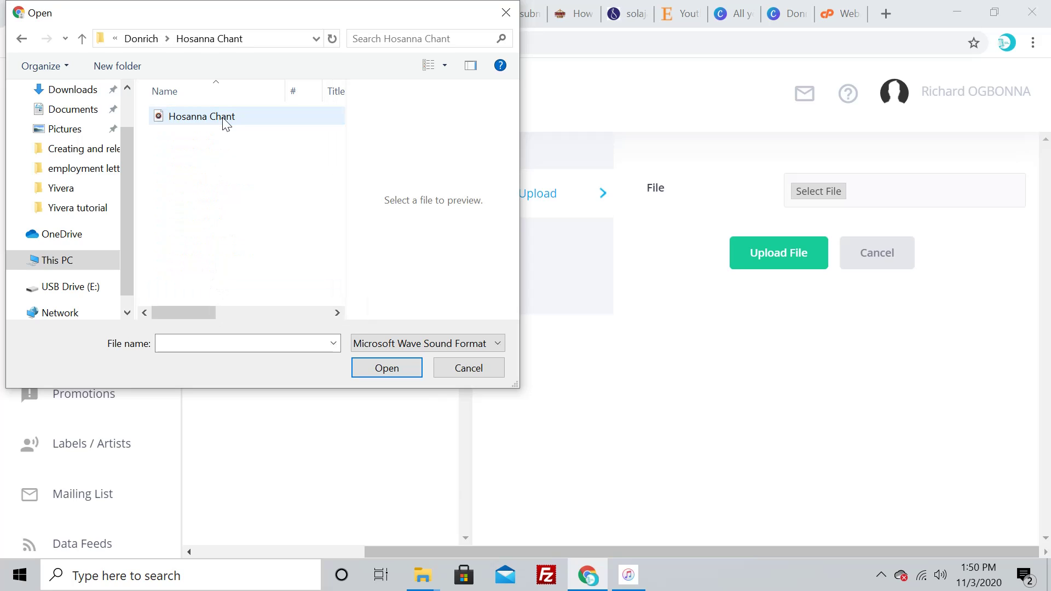
{"action": "double_click", "coordinate": [225, 124]}
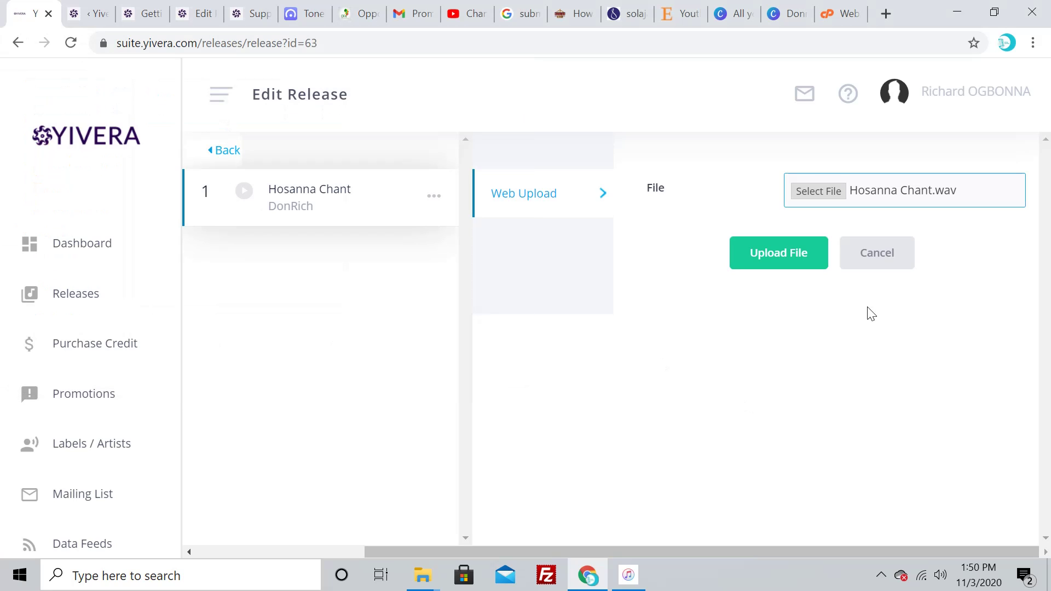
{"action": "left_click", "coordinate": [761, 242]}
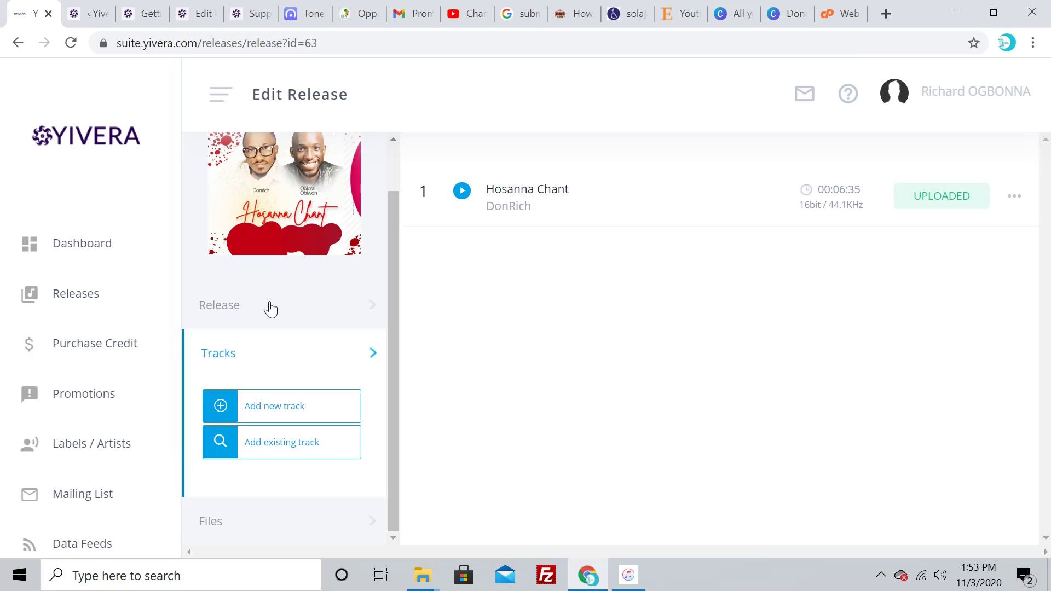
Review the main details of the uploaded Hosanna Chant track and return to the track list.
{"action": "left_click", "coordinate": [674, 203]}
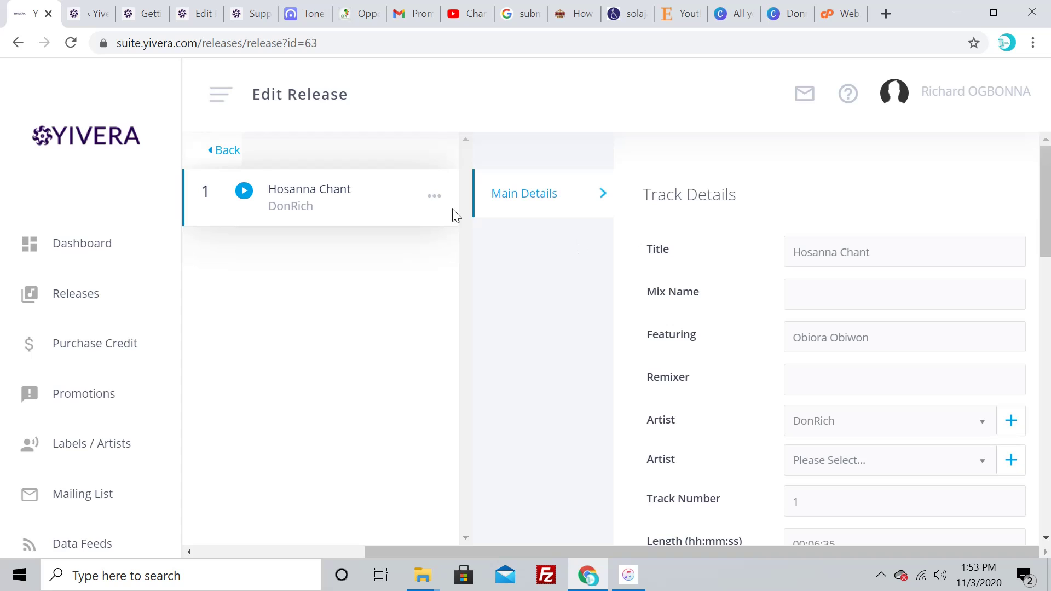
{"action": "left_click", "coordinate": [227, 150]}
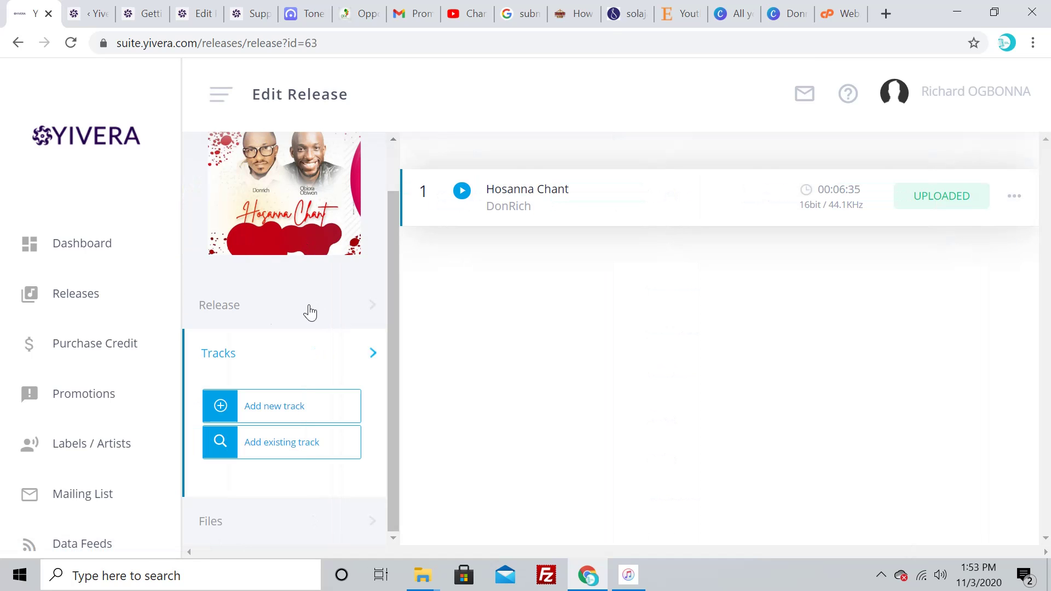
Save the Hosanna Chant release as final from its release details and send it anyway without a guaranteed live date.
{"action": "left_click", "coordinate": [272, 315]}
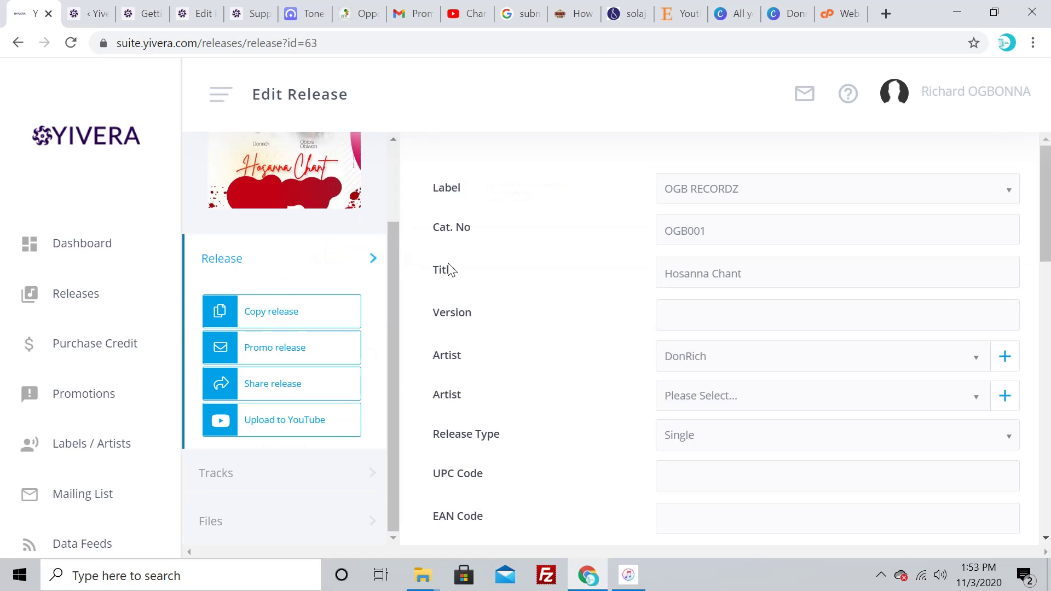
{"action": "scroll", "coordinate": [563, 202], "scroll_direction": "down", "scroll_amount": 7}
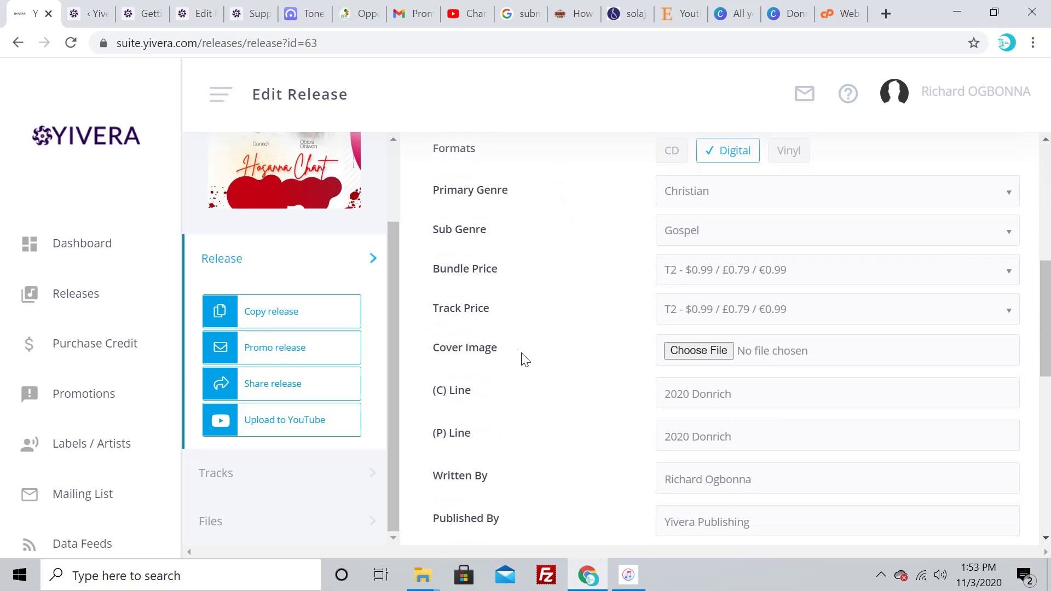
{"action": "scroll", "coordinate": [558, 326], "scroll_direction": "down", "scroll_amount": 10}
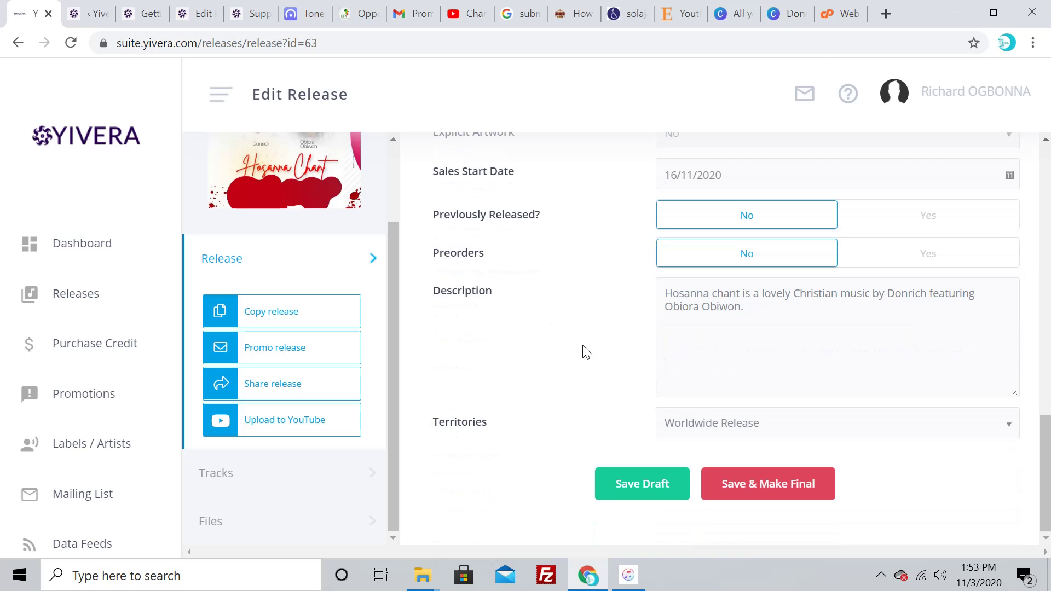
{"action": "left_click", "coordinate": [758, 485]}
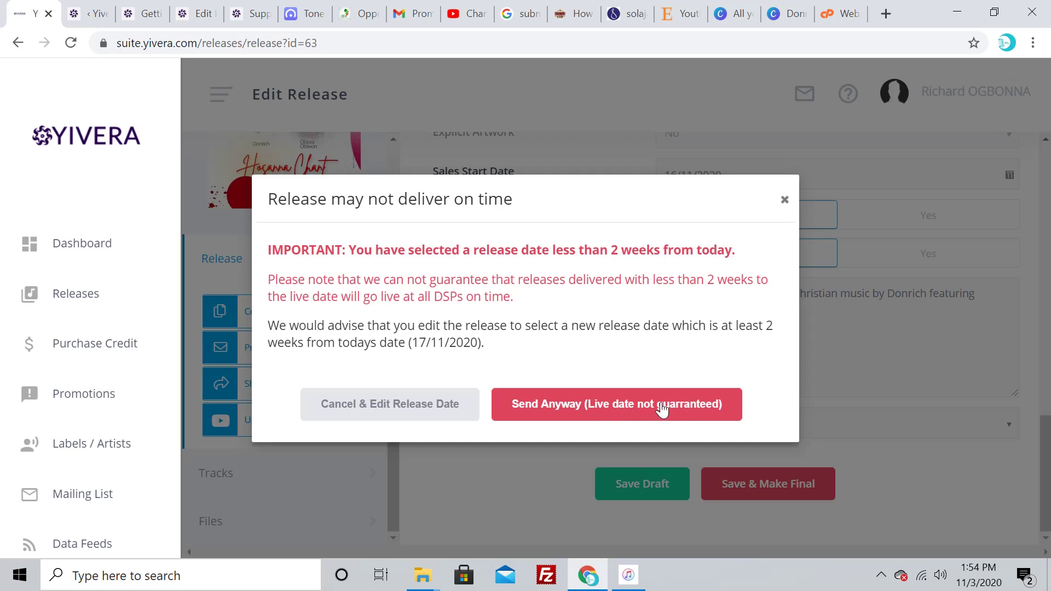
{"action": "left_click", "coordinate": [587, 419]}
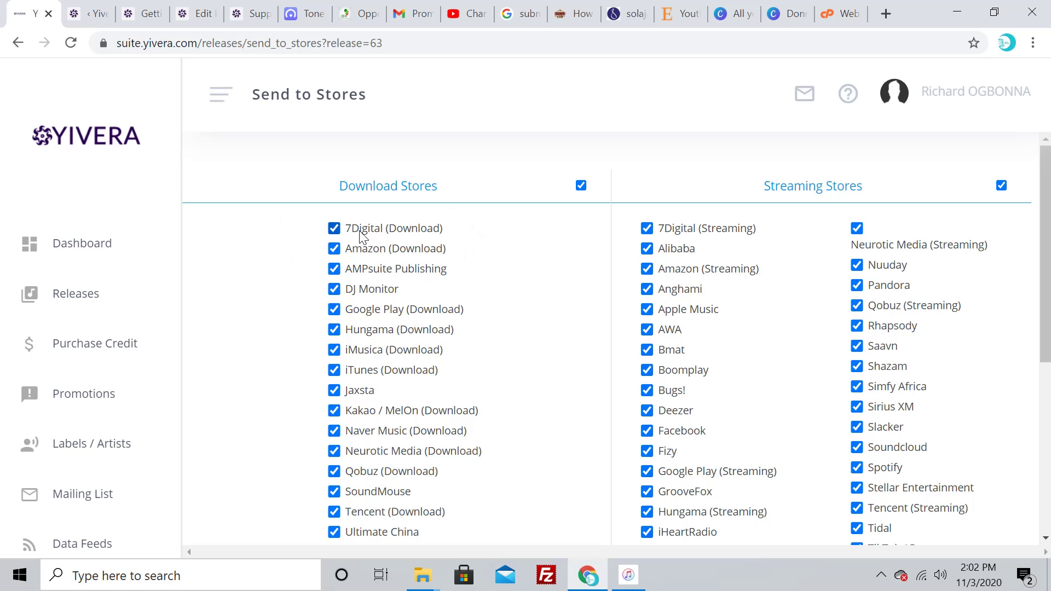
Check the lists of download and streaming stores, keep every store selected and send the release to them.
{"action": "scroll", "coordinate": [431, 257], "scroll_direction": "down", "scroll_amount": 5}
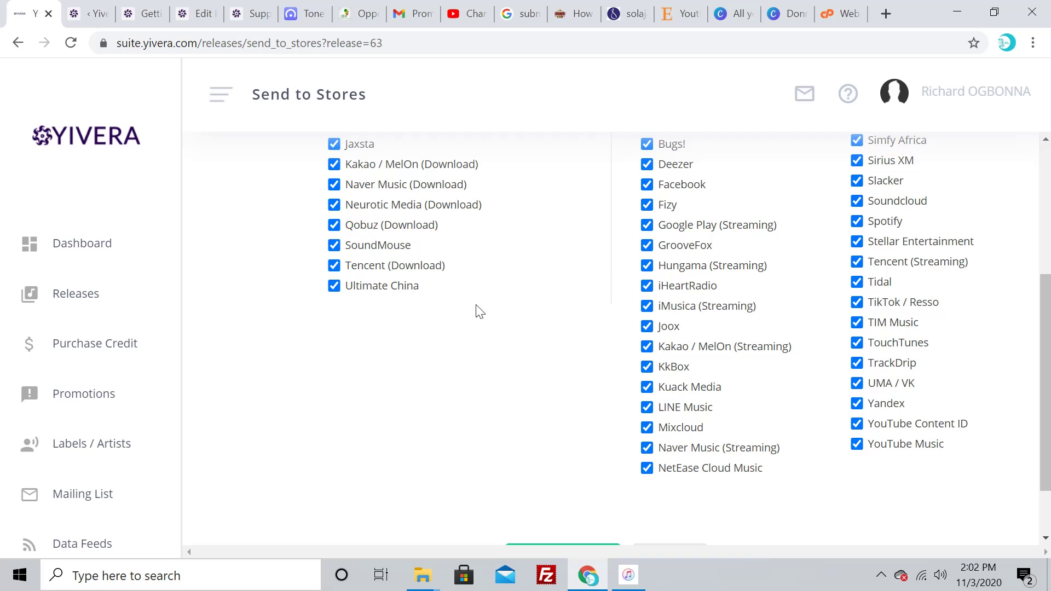
{"action": "scroll", "coordinate": [511, 301], "scroll_direction": "up", "scroll_amount": 3}
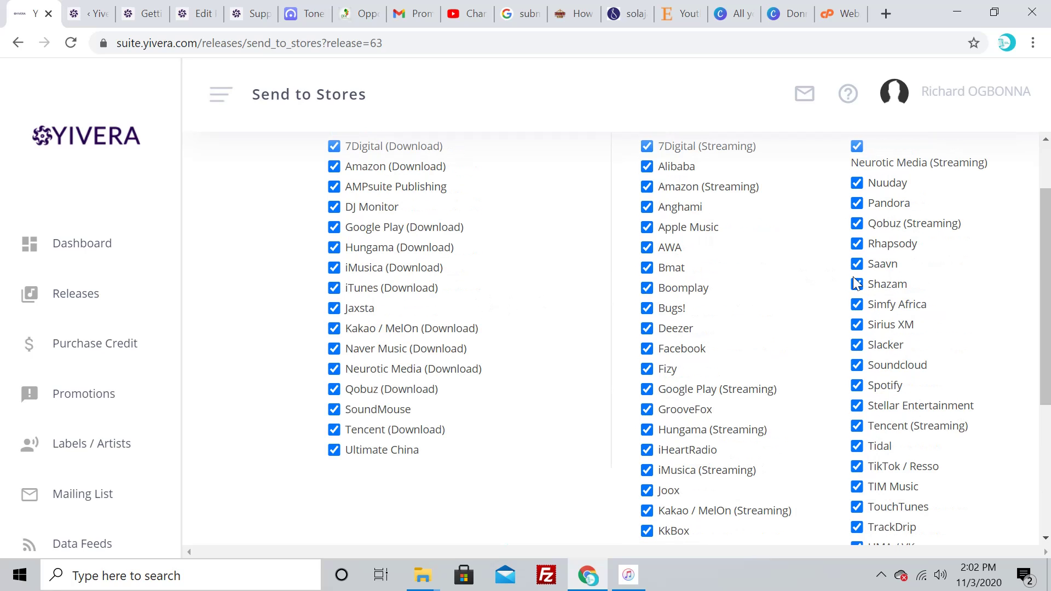
{"action": "scroll", "coordinate": [862, 290], "scroll_direction": "down", "scroll_amount": 2}
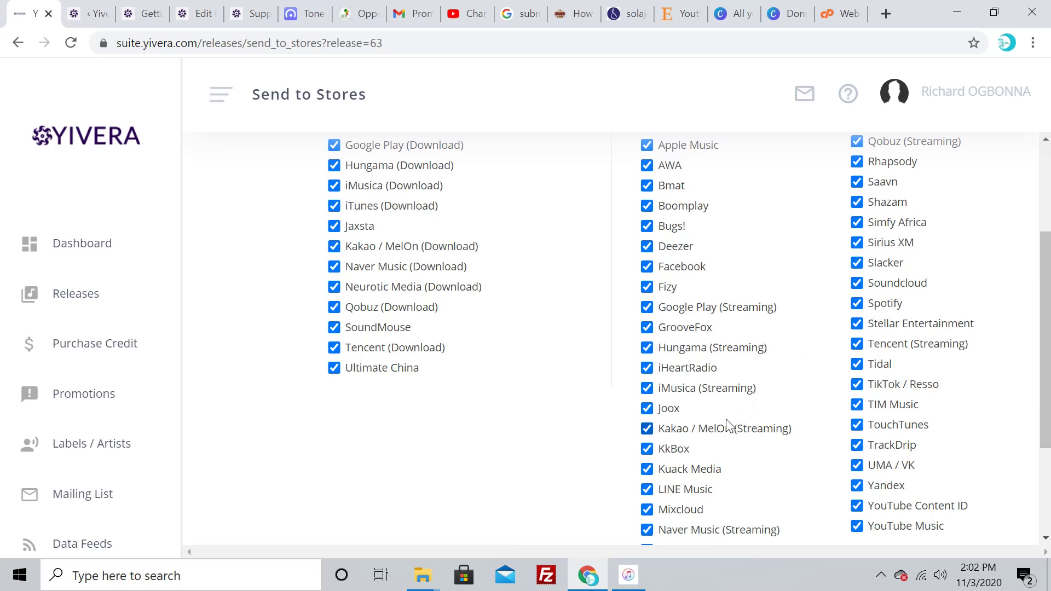
{"action": "scroll", "coordinate": [727, 424], "scroll_direction": "up", "scroll_amount": 3}
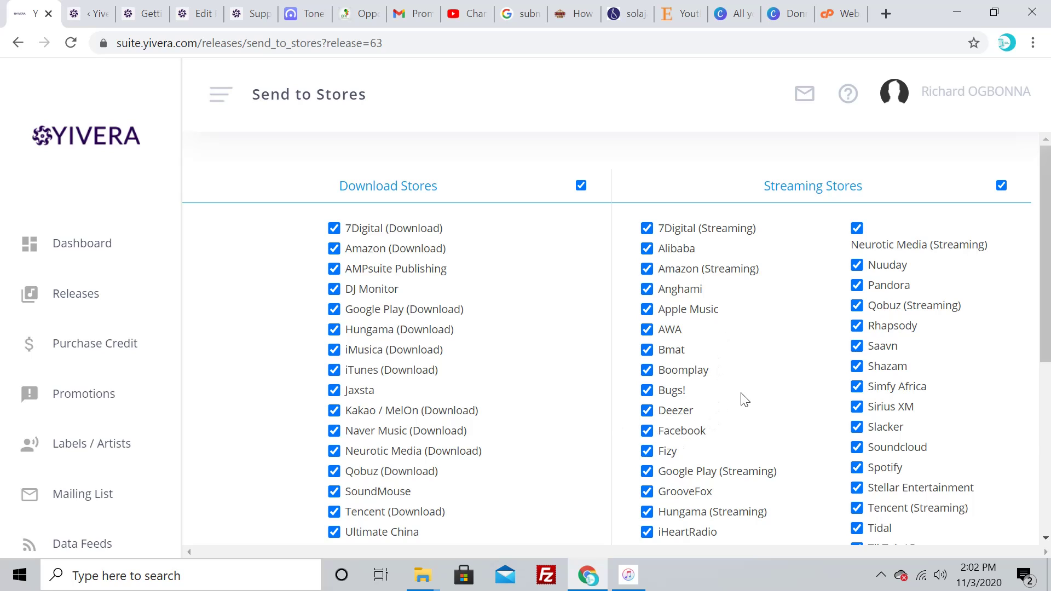
{"action": "scroll", "coordinate": [741, 399], "scroll_direction": "down", "scroll_amount": 3}
{"action": "scroll", "coordinate": [742, 432], "scroll_direction": "down", "scroll_amount": 1}
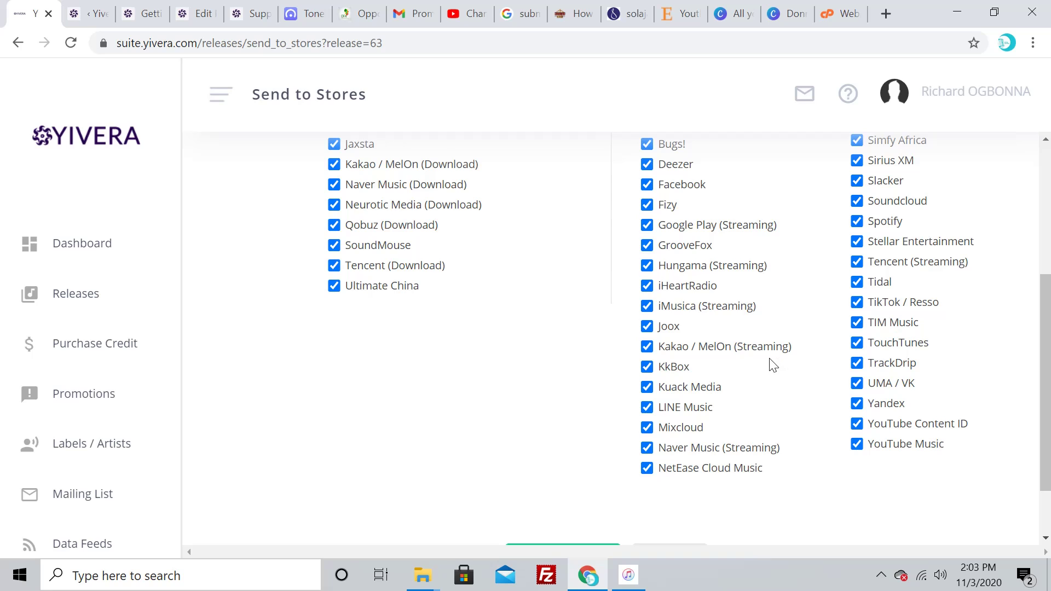
{"action": "scroll", "coordinate": [766, 362], "scroll_direction": "up", "scroll_amount": 3}
{"action": "scroll", "coordinate": [496, 362], "scroll_direction": "down", "scroll_amount": 4}
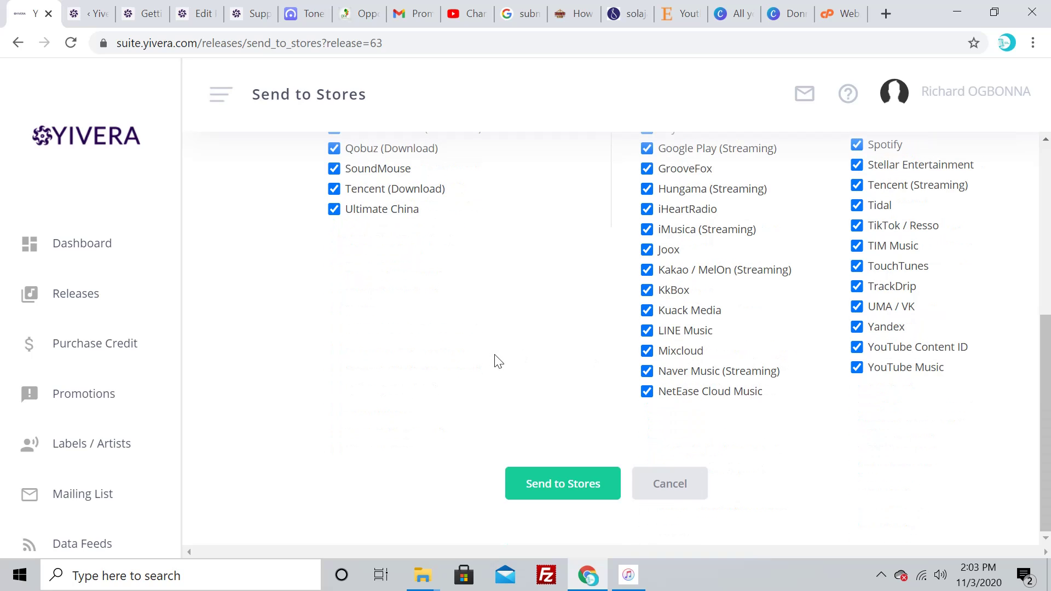
{"action": "scroll", "coordinate": [509, 366], "scroll_direction": "up", "scroll_amount": 6}
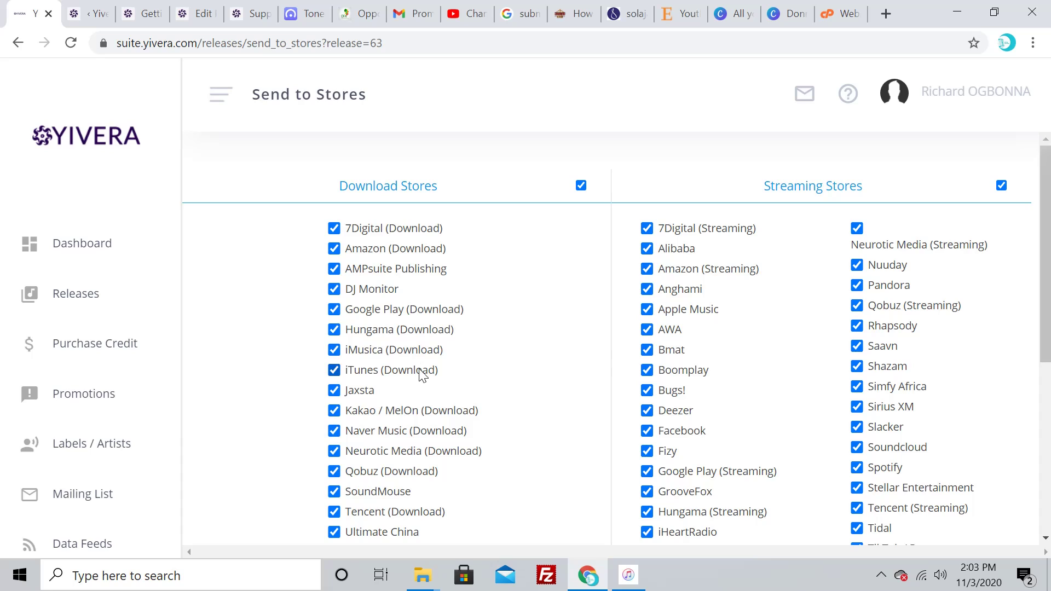
{"action": "scroll", "coordinate": [433, 389], "scroll_direction": "down", "scroll_amount": 3}
{"action": "scroll", "coordinate": [443, 395], "scroll_direction": "down", "scroll_amount": 3}
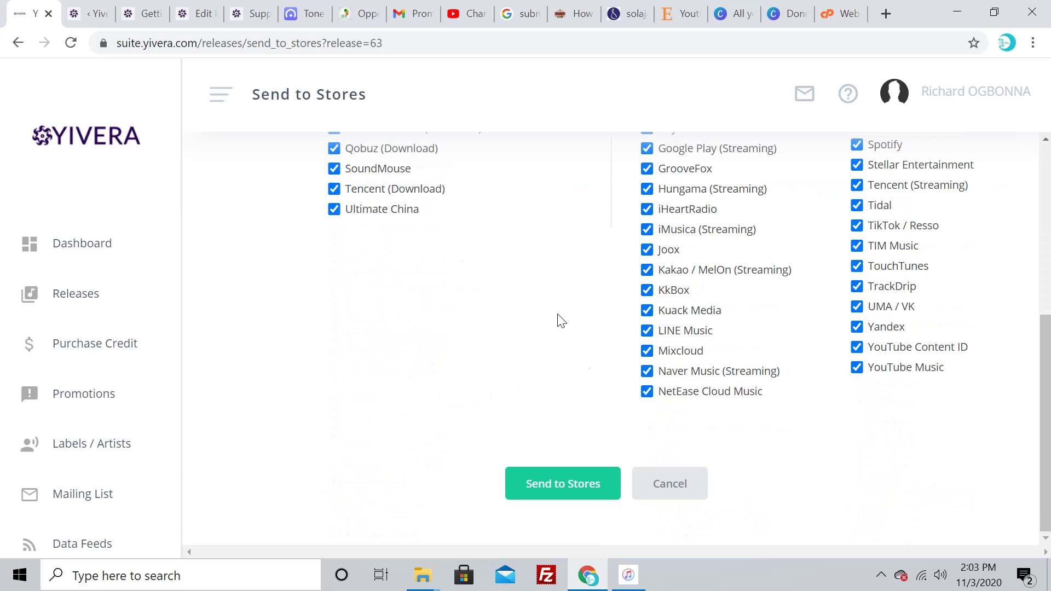
{"action": "left_click", "coordinate": [565, 490]}
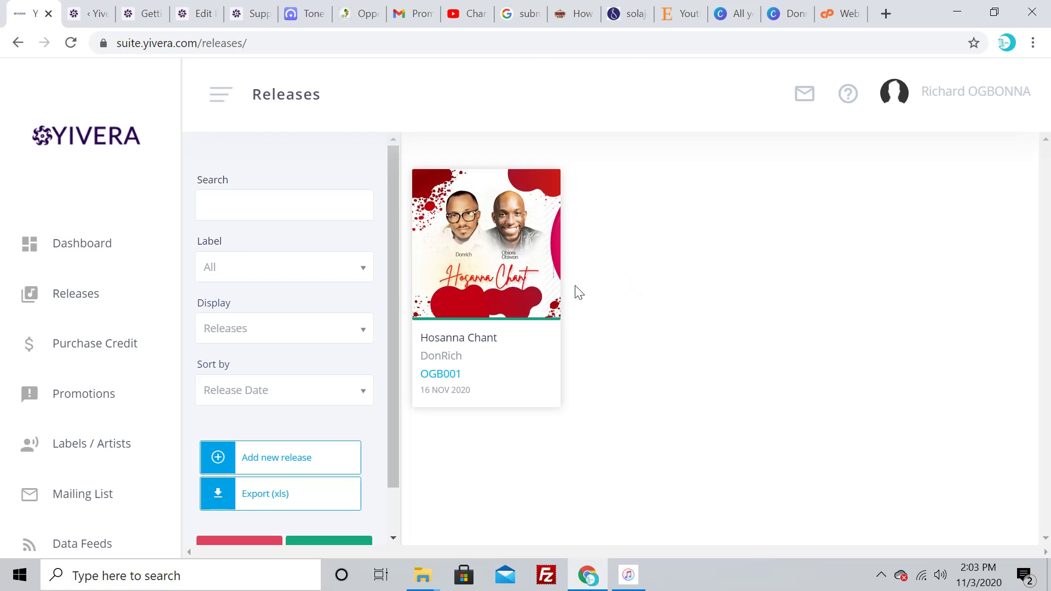
Open the release credit plans, compare the offers and start buying the $5 Single Credit Release plan.
{"action": "mouse_move", "coordinate": [546, 305]}
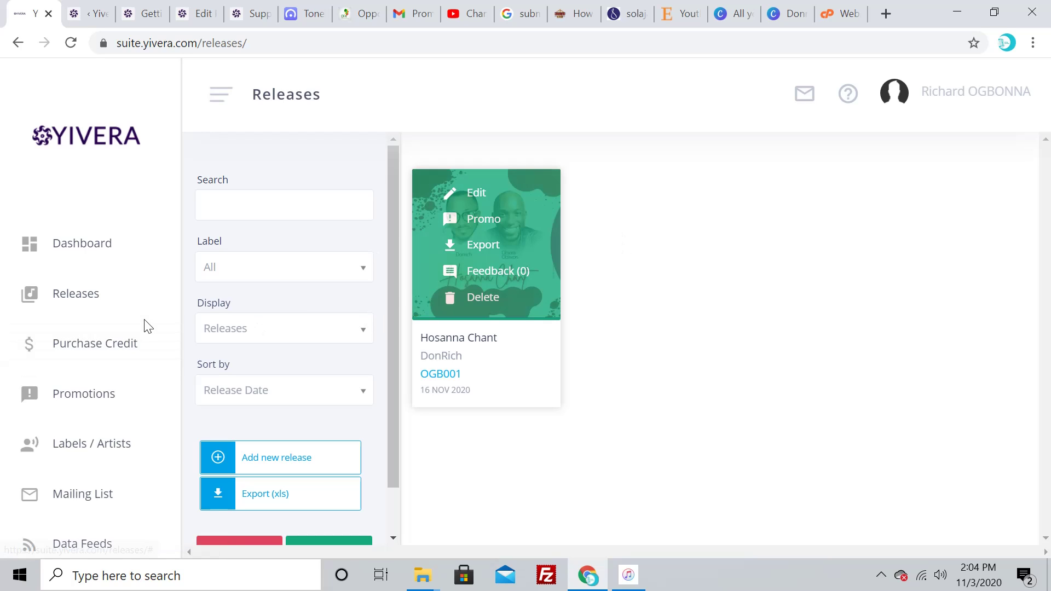
{"action": "left_click", "coordinate": [100, 347]}
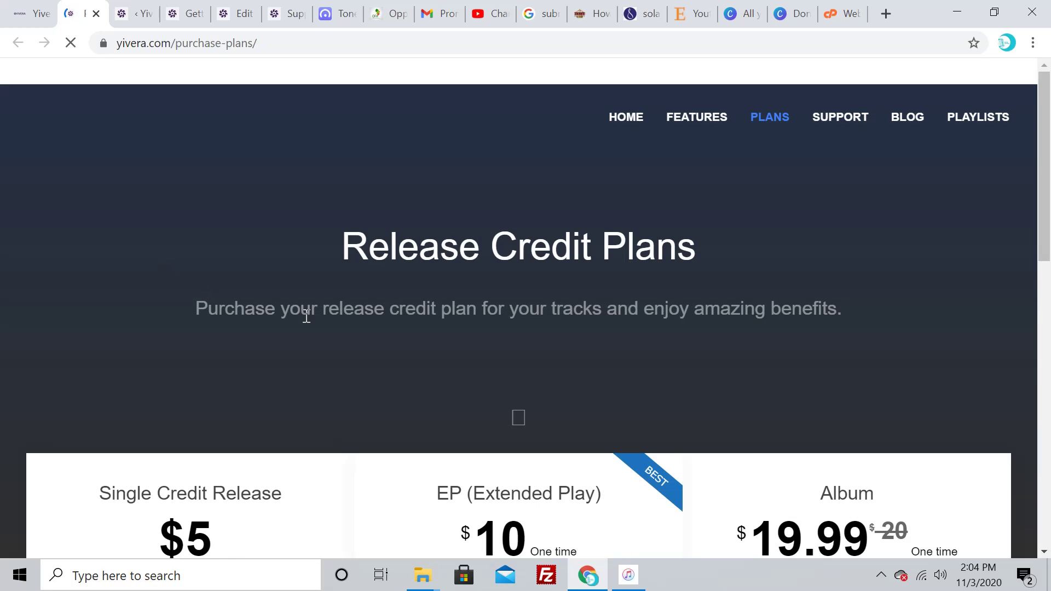
{"action": "scroll", "coordinate": [305, 317], "scroll_direction": "down", "scroll_amount": 5}
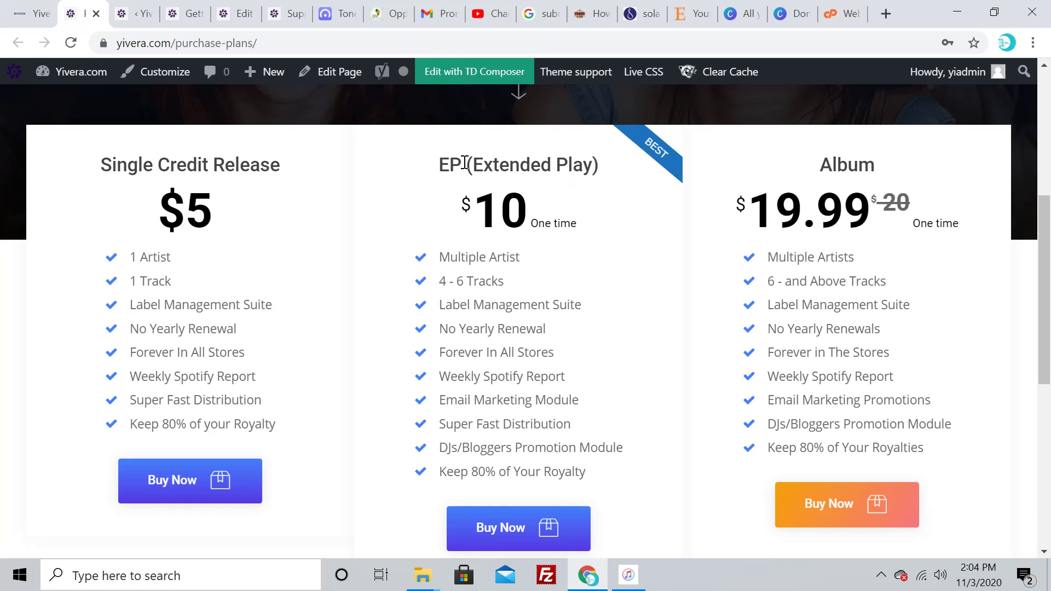
{"action": "left_click_drag", "start_coordinate": [879, 168], "coordinate": [797, 170]}
{"action": "scroll", "coordinate": [843, 165], "scroll_direction": "down", "scroll_amount": 3}
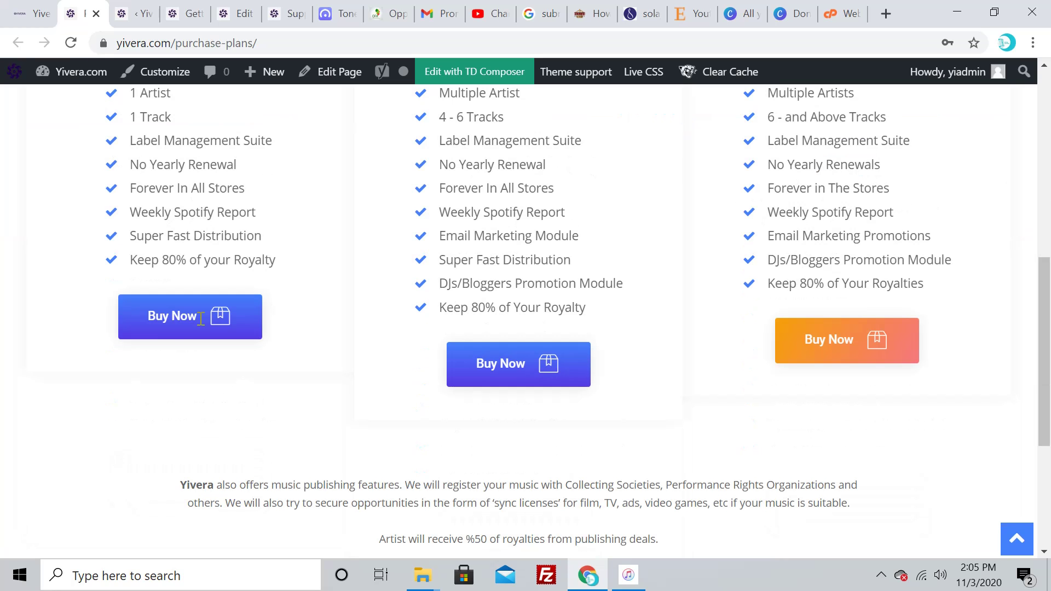
{"action": "left_click", "coordinate": [166, 324]}
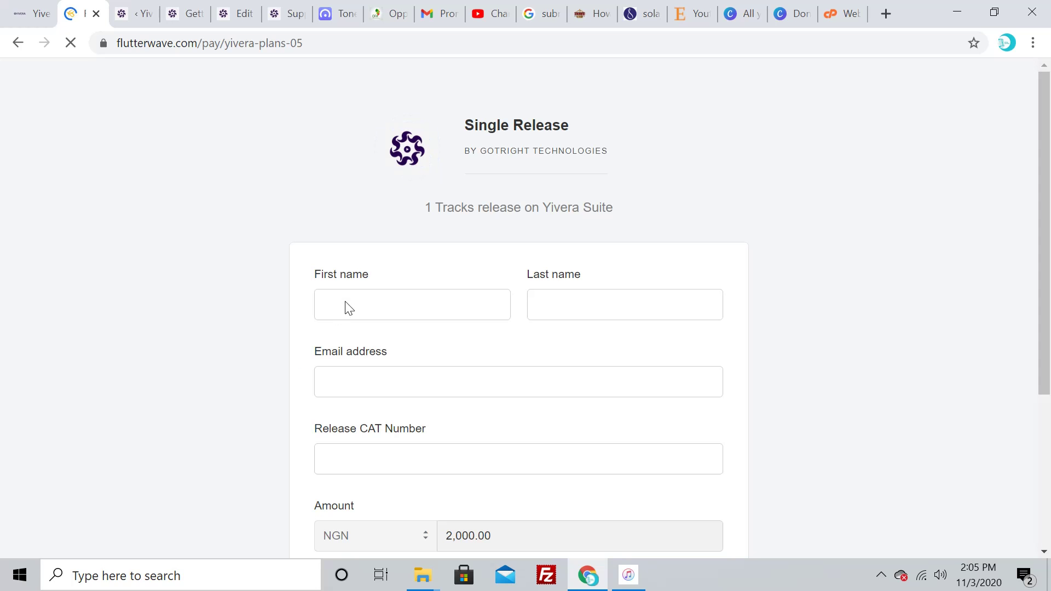
Examine the Single Release payment form's name, email address, Release CAT Number and amount fields without filling them in.
{"action": "left_click", "coordinate": [488, 298]}
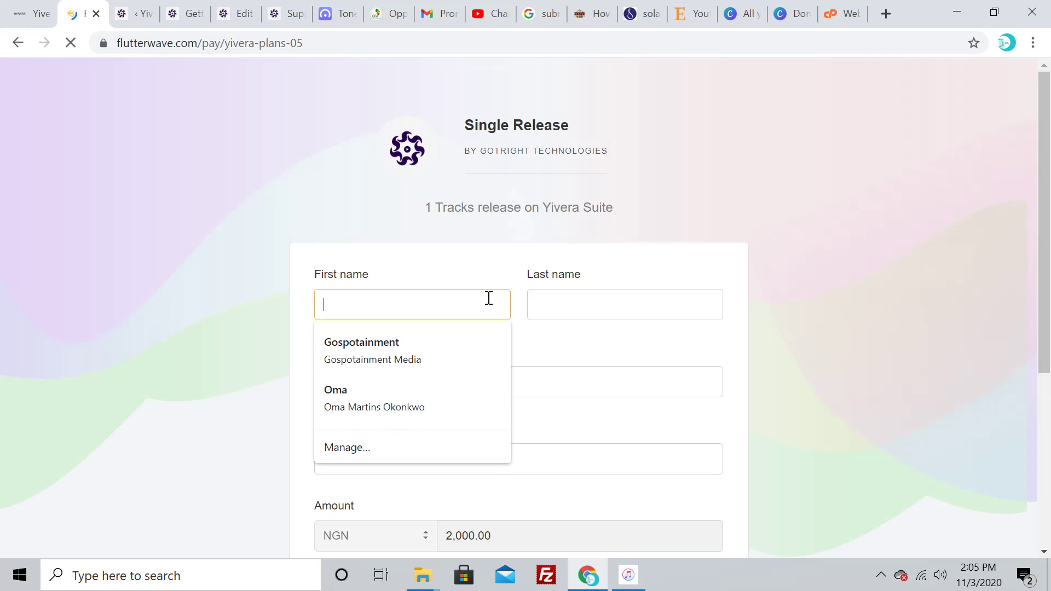
{"action": "left_click", "coordinate": [632, 299]}
{"action": "scroll", "coordinate": [567, 325], "scroll_direction": "down", "scroll_amount": 1}
{"action": "left_click", "coordinate": [367, 363]}
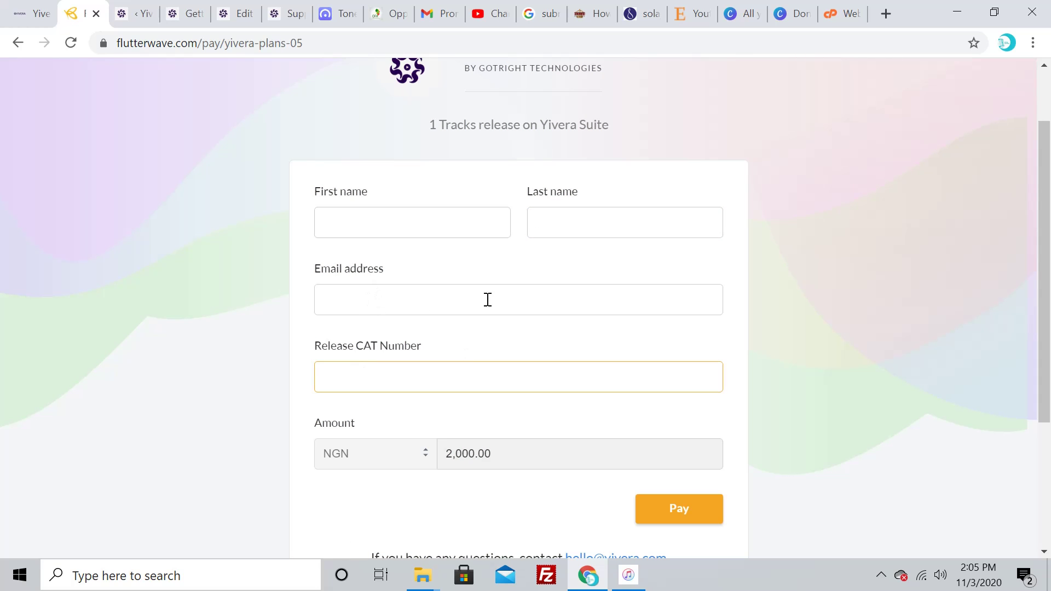
{"action": "scroll", "coordinate": [536, 383], "scroll_direction": "down", "scroll_amount": 1}
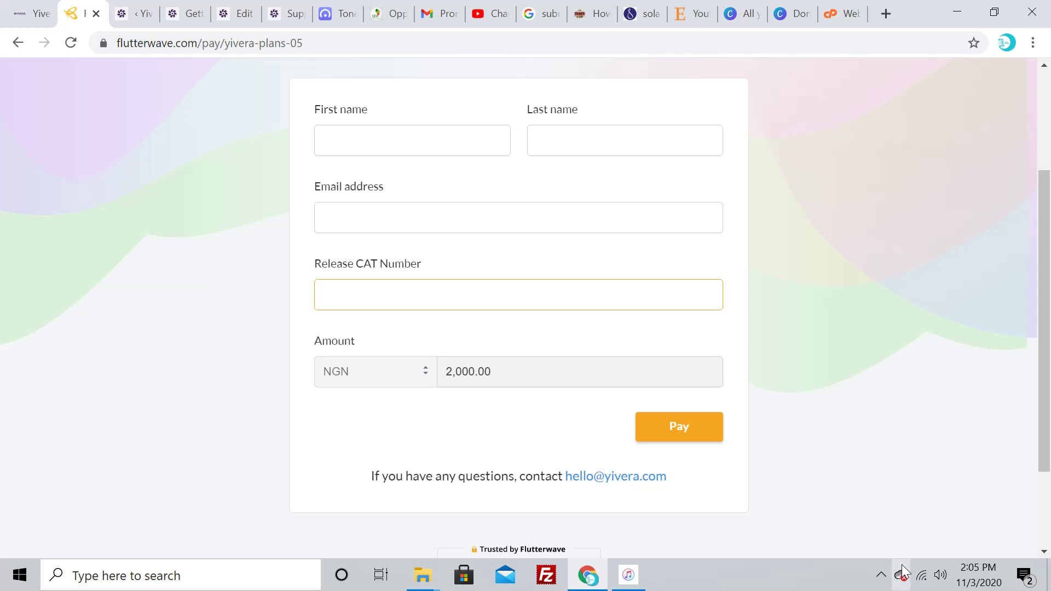
{"action": "left_click", "coordinate": [879, 579]}
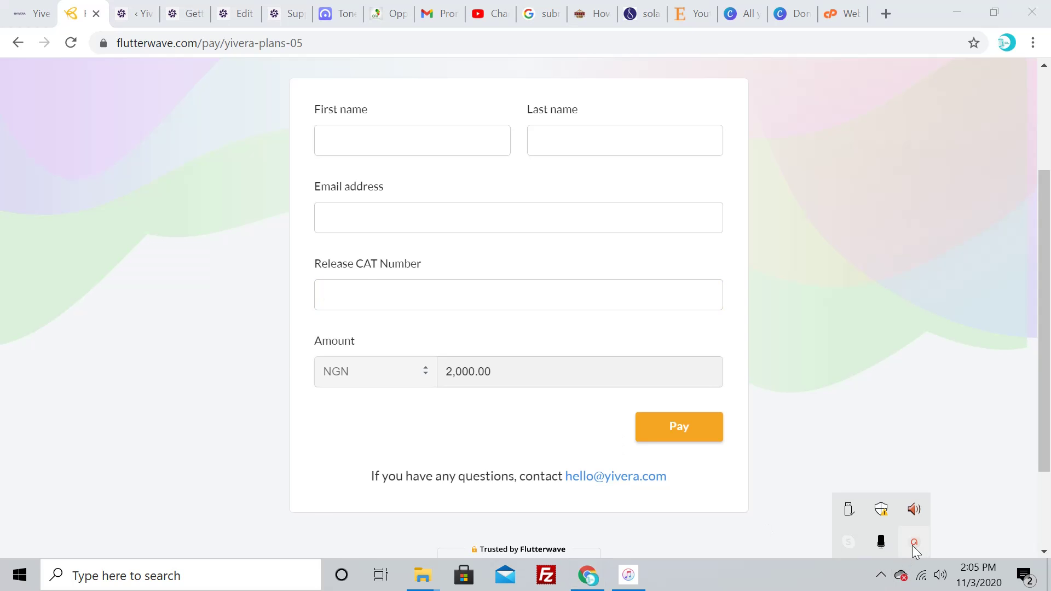